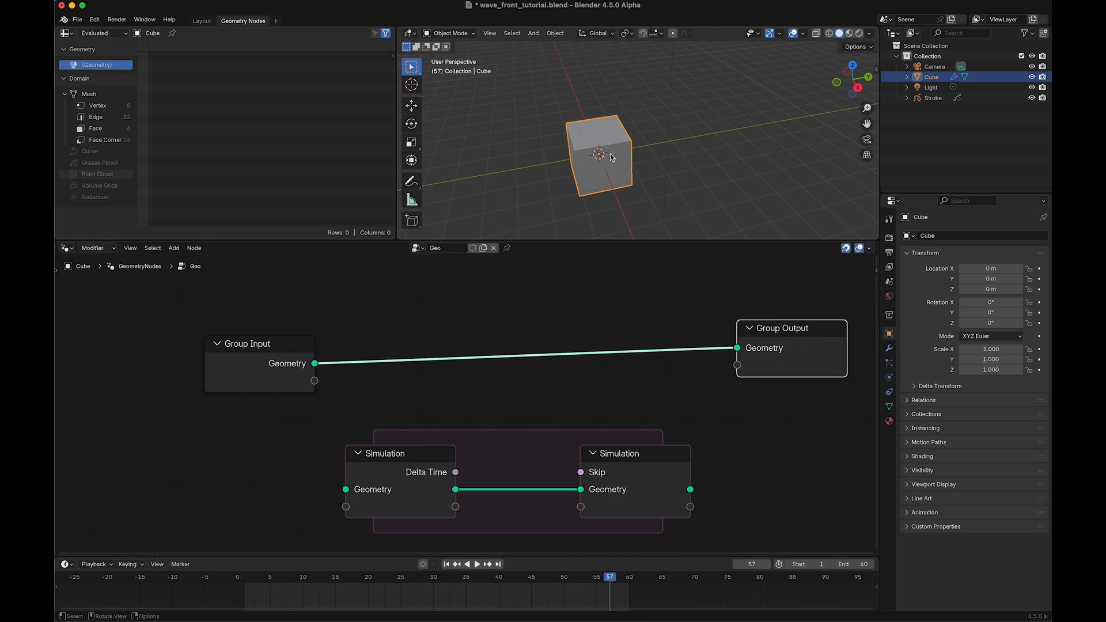
Step: Deselect the cube in the viewport and delete the Group Input node from the node tree
{"action": "key", "text": "x"}
{"action": "left_click", "coordinate": [689, 187]}
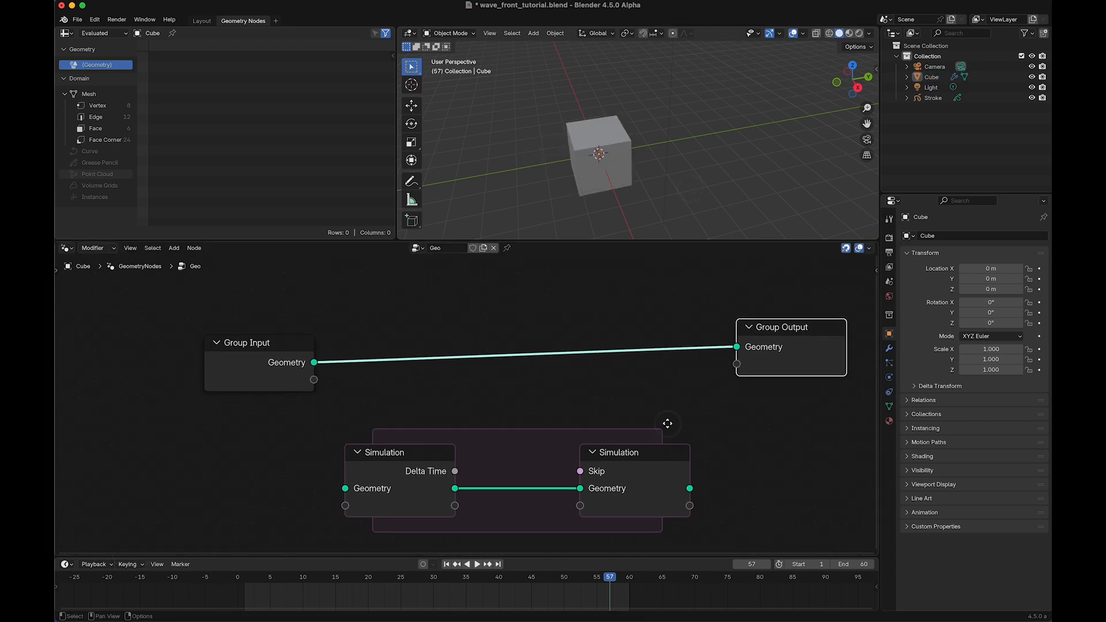
{"action": "scroll", "coordinate": [630, 391], "scroll_direction": "down", "scroll_amount": 2}
{"action": "scroll", "coordinate": [524, 483], "scroll_direction": "down", "scroll_amount": 2}
{"action": "left_click", "coordinate": [309, 379]}
{"action": "left_click", "coordinate": [272, 317]}
{"action": "key", "text": "x"}
Step: Add a Points node in front of the simulation zone
{"action": "key", "text": "shift+a"}
{"action": "type", "text": "poin"}
{"action": "key", "text": "Down"}
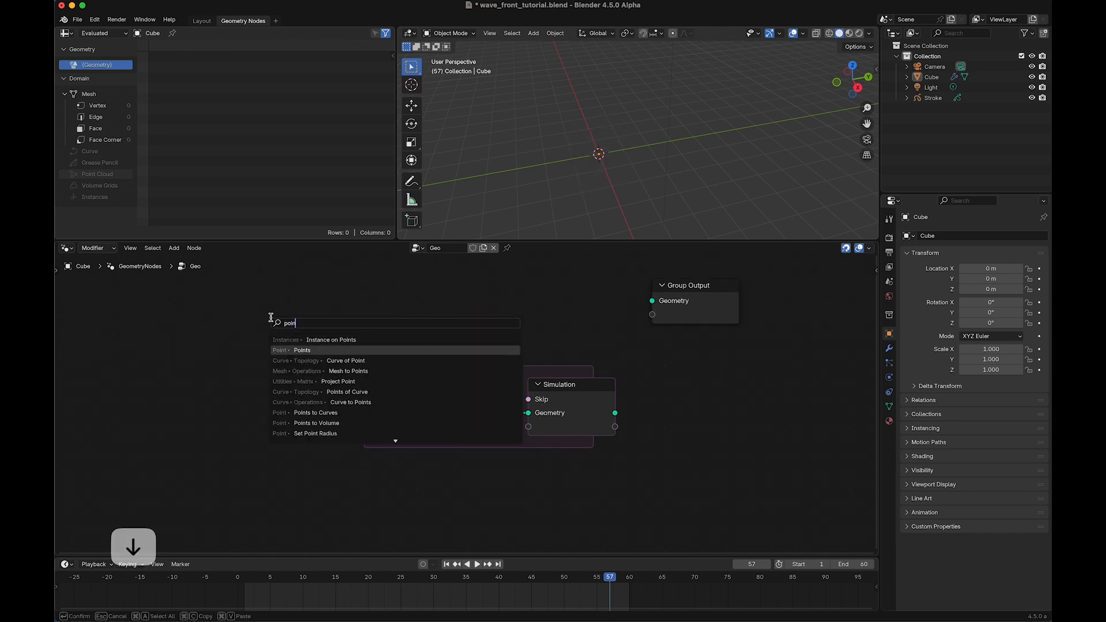
{"action": "key", "text": "Return"}
{"action": "left_click", "coordinate": [209, 305]}
Step: Join the points with the simulation's looped geometry, connect the chain through to the Group Output, and test the playback around frame 5
{"action": "left_click_drag", "start_coordinate": [293, 326], "coordinate": [479, 398]}
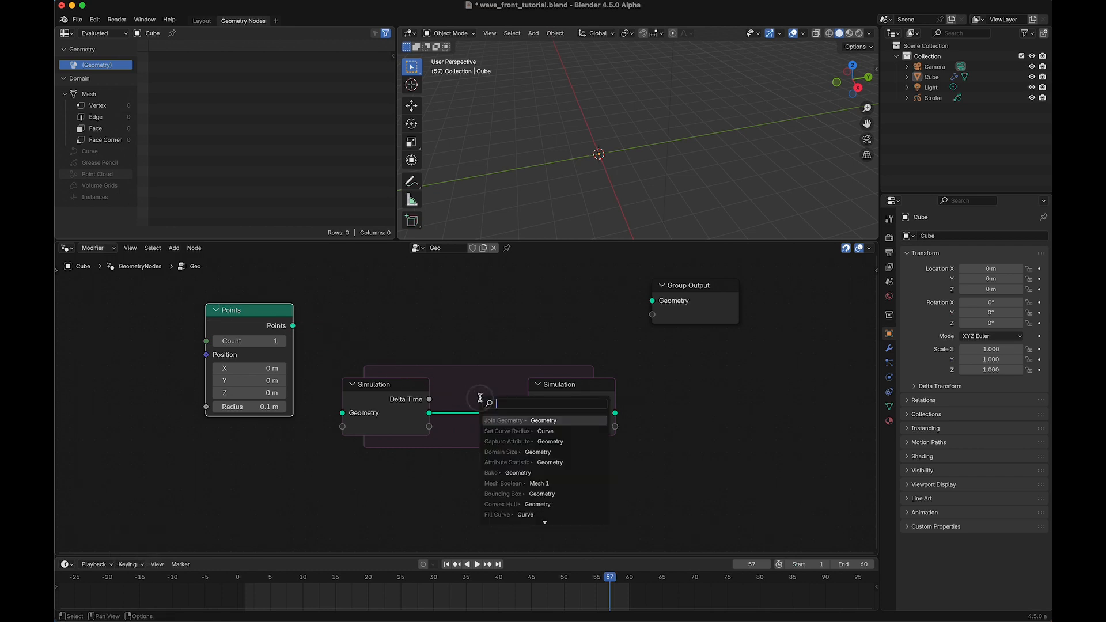
{"action": "left_click", "coordinate": [535, 420]}
{"action": "left_click_drag", "start_coordinate": [427, 418], "coordinate": [442, 338]}
{"action": "left_click_drag", "start_coordinate": [529, 337], "coordinate": [528, 413]}
{"action": "left_click_drag", "start_coordinate": [611, 406], "coordinate": [652, 300]}
{"action": "key", "text": "space"}
{"action": "left_click_drag", "start_coordinate": [243, 580], "coordinate": [270, 583]}
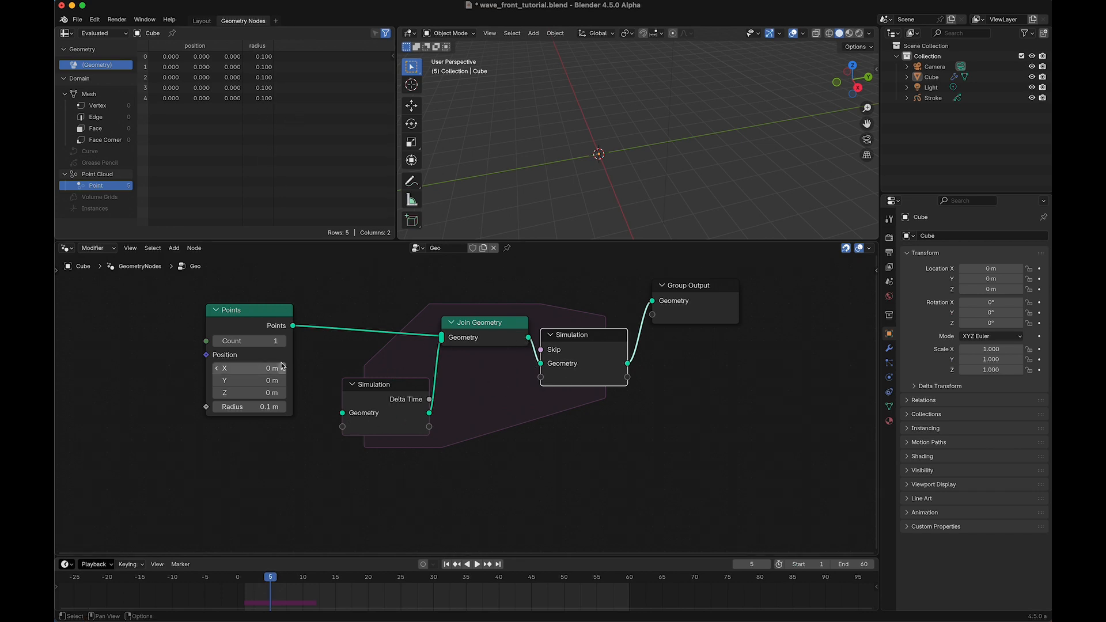
Step: Spread the nodes apart by moving Points, the simulation output and the Group Output away from Join Geometry
{"action": "left_click_drag", "start_coordinate": [261, 310], "coordinate": [211, 321]}
{"action": "left_click_drag", "start_coordinate": [724, 275], "coordinate": [576, 403]}
{"action": "key", "text": "g"}
{"action": "left_click", "coordinate": [720, 424]}
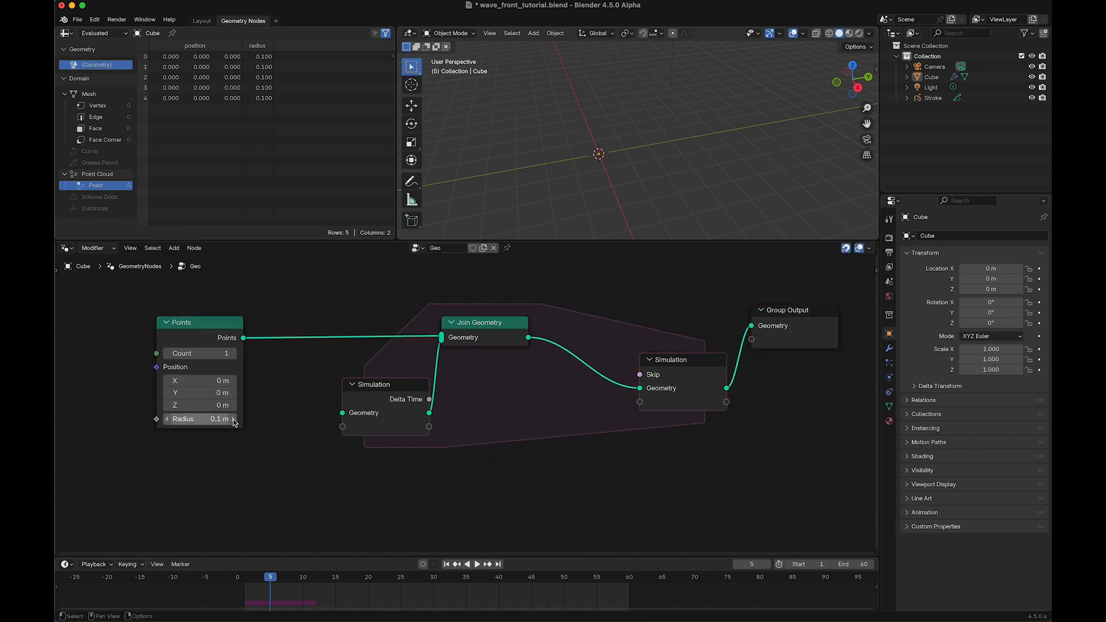
{"action": "key", "text": "shift+a"}
{"action": "type", "text": "named"}
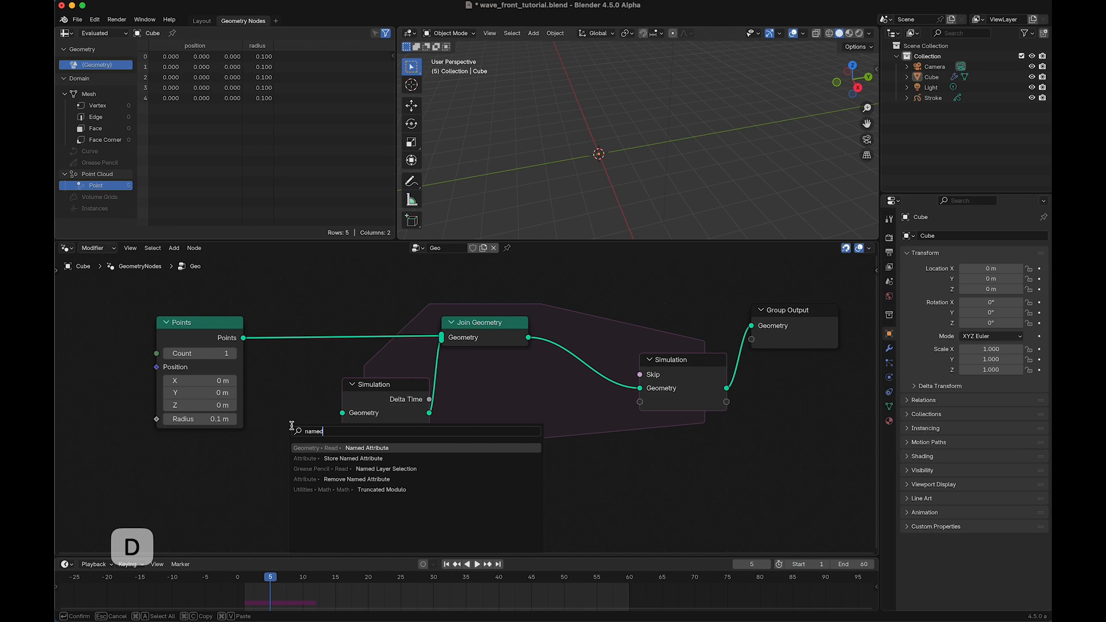
{"action": "key", "text": "Return"}
{"action": "left_click", "coordinate": [225, 482]}
{"action": "key", "text": "x"}
Step: Insert a Store Named Attribute node between the Points and Join Geometry nodes
{"action": "key", "text": "shift+a"}
{"action": "type", "text": "stor"}
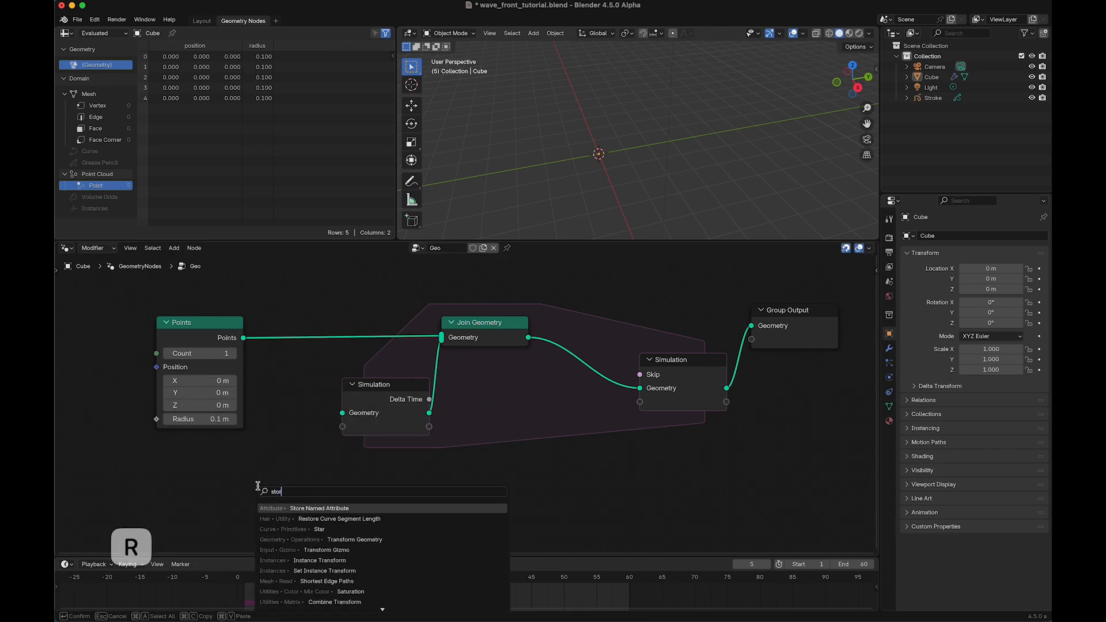
{"action": "key", "text": "Return"}
{"action": "left_click", "coordinate": [305, 357]}
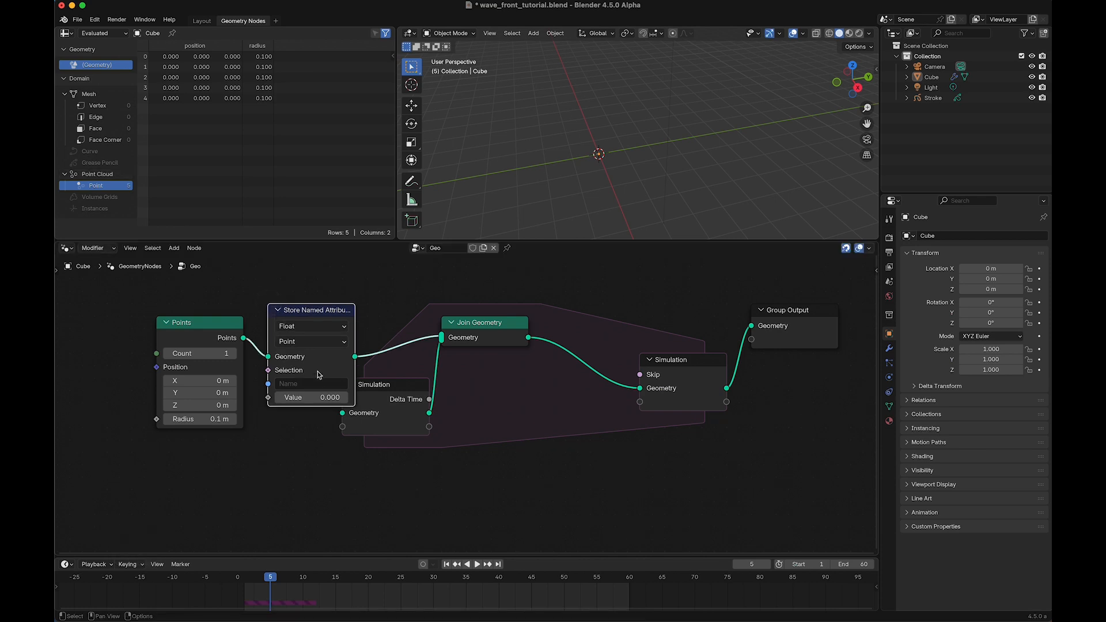
Step: Name the stored attribute age and set its data type to Integer
{"action": "left_click", "coordinate": [320, 382]}
{"action": "type", "text": "age"}
{"action": "key", "text": "Return"}
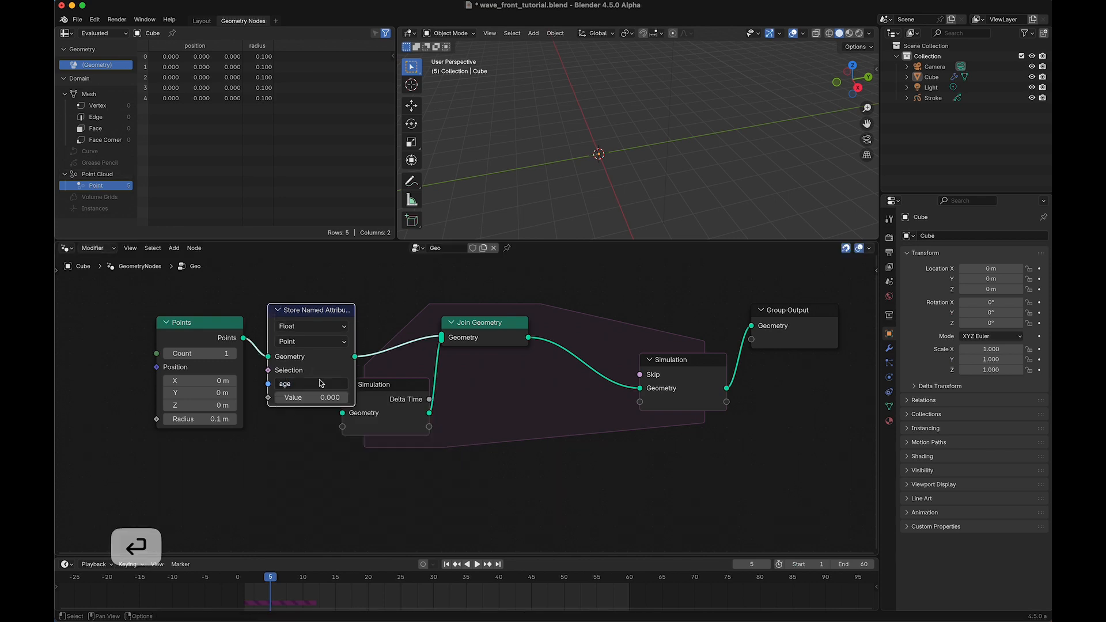
{"action": "left_click_drag", "start_coordinate": [330, 316], "coordinate": [317, 303]}
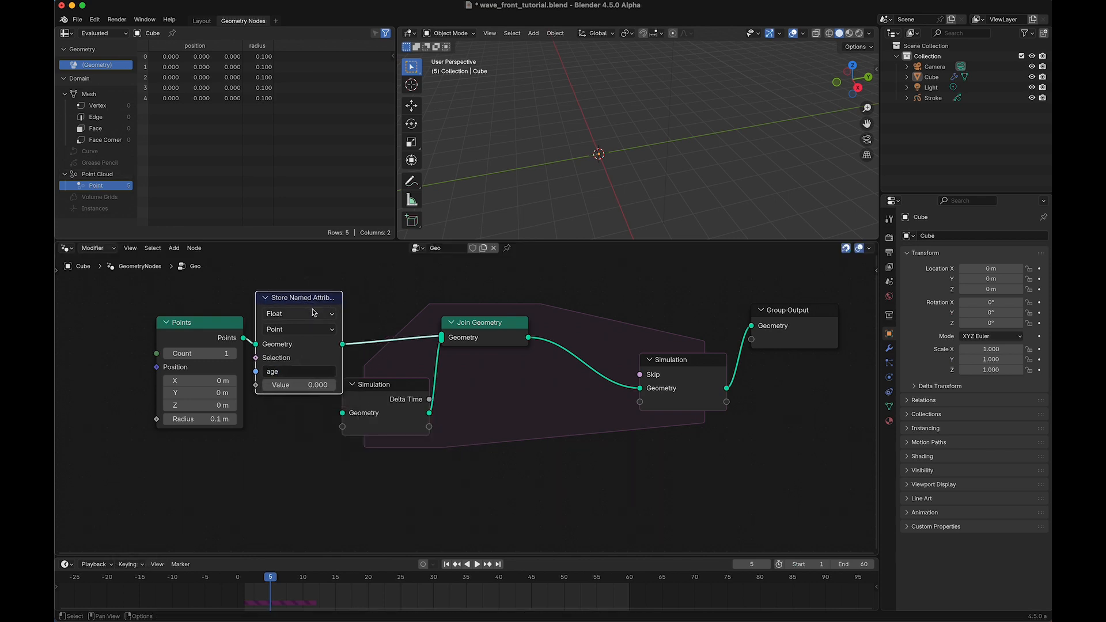
{"action": "left_click", "coordinate": [314, 314]}
{"action": "left_click", "coordinate": [295, 357]}
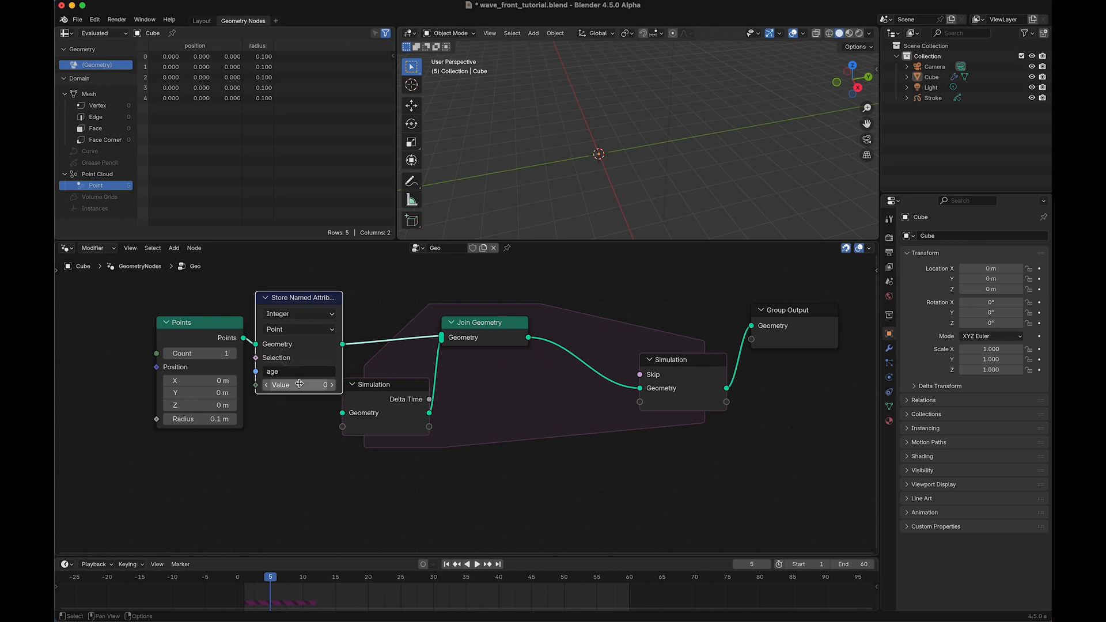
Step: Move the Points and Store Named Attribute nodes together, clear of the simulation zone
{"action": "left_click_drag", "start_coordinate": [331, 271], "coordinate": [208, 360]}
{"action": "key", "text": "g"}
{"action": "left_click", "coordinate": [172, 335]}
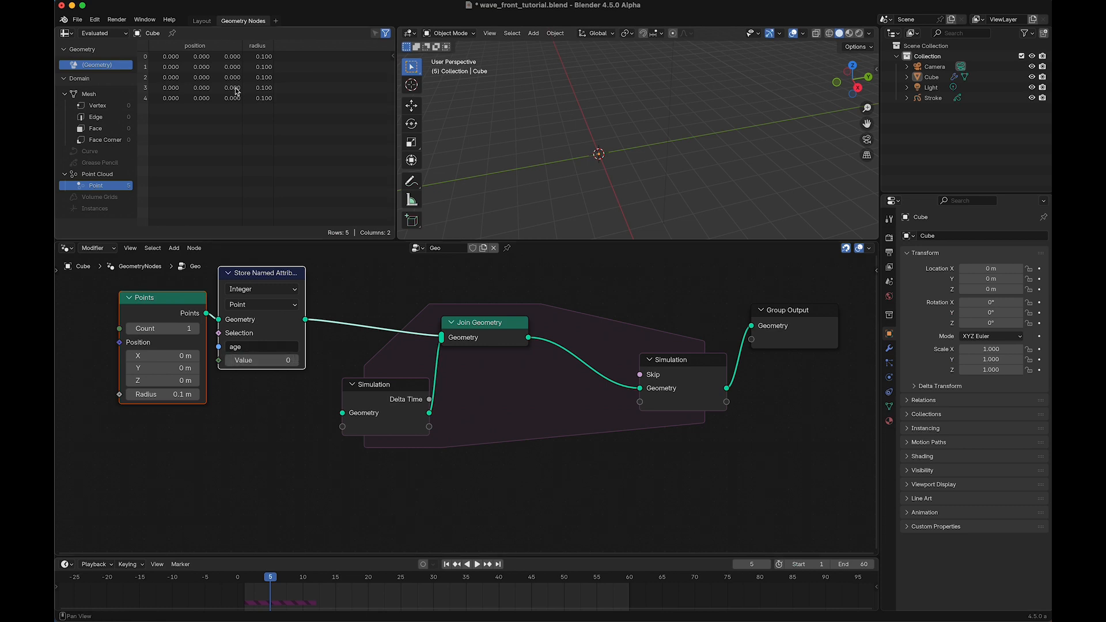
Step: Play the simulation from the start to frame 22 and check the age column in the spreadsheet
{"action": "left_click_drag", "start_coordinate": [252, 581], "coordinate": [239, 582]}
{"action": "key", "text": "space"}
{"action": "key", "text": "space"}
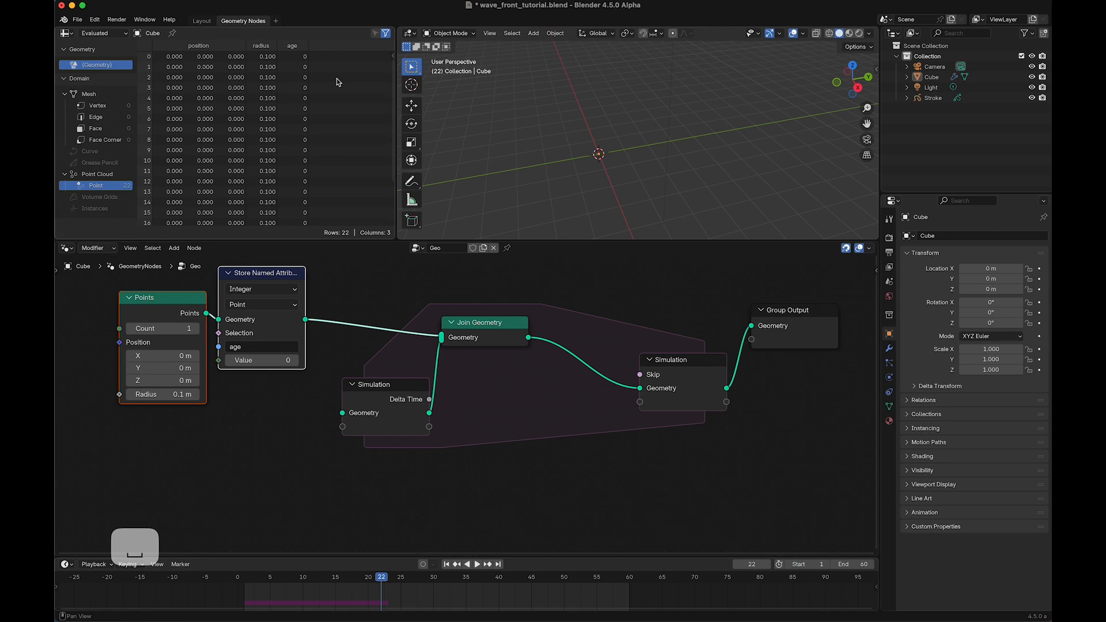
Step: Move the simulation output and Group Output farther from Join Geometry to make room inside the zone
{"action": "left_click_drag", "start_coordinate": [835, 278], "coordinate": [648, 439]}
{"action": "key", "text": "h"}
{"action": "key", "text": "h"}
{"action": "key", "text": "g"}
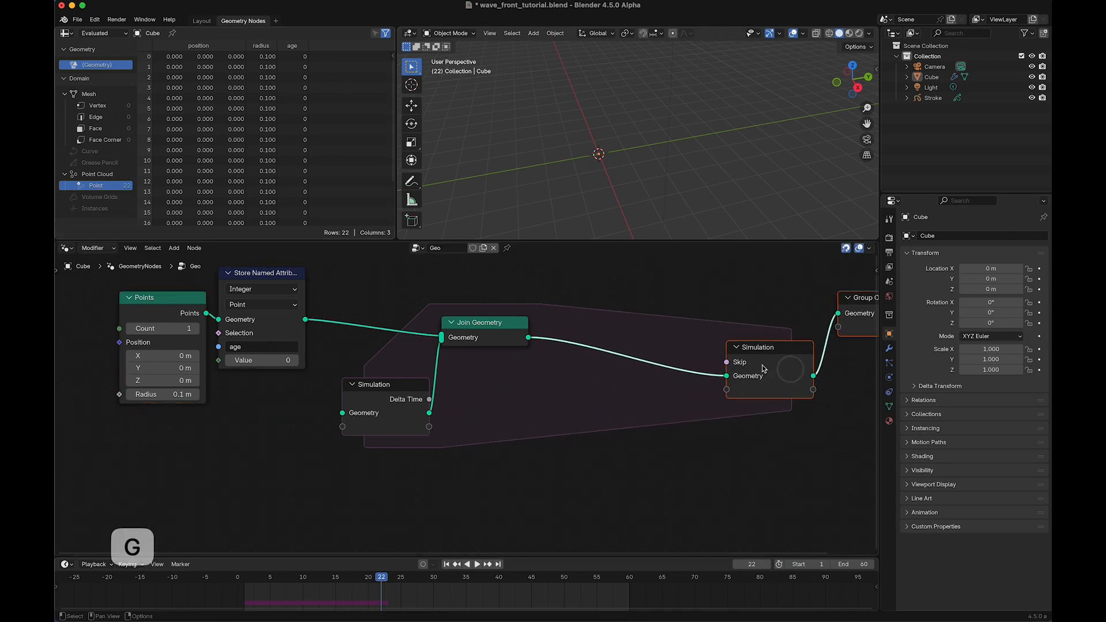
Step: Duplicate the age Store Named Attribute node and insert the copy between Join Geometry and the simulation output
{"action": "left_click", "coordinate": [275, 278]}
{"action": "key", "text": "shift+d"}
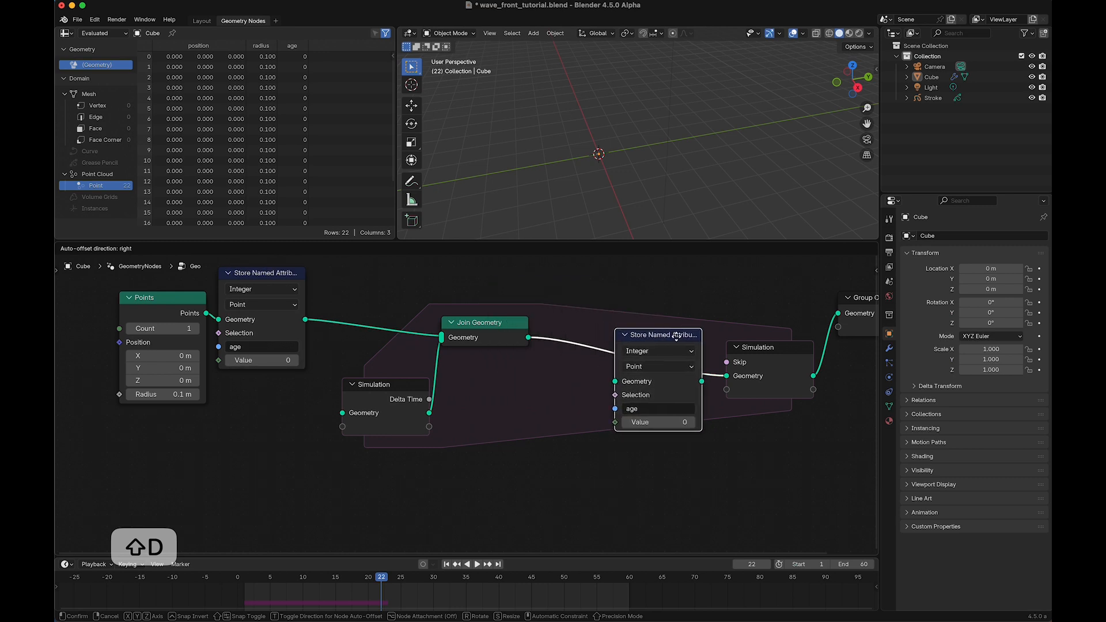
{"action": "left_click", "coordinate": [678, 340]}
Step: Feed the second Store Named Attribute node's value from a Named Attribute node that reads age
{"action": "left_click_drag", "start_coordinate": [611, 428], "coordinate": [553, 495]}
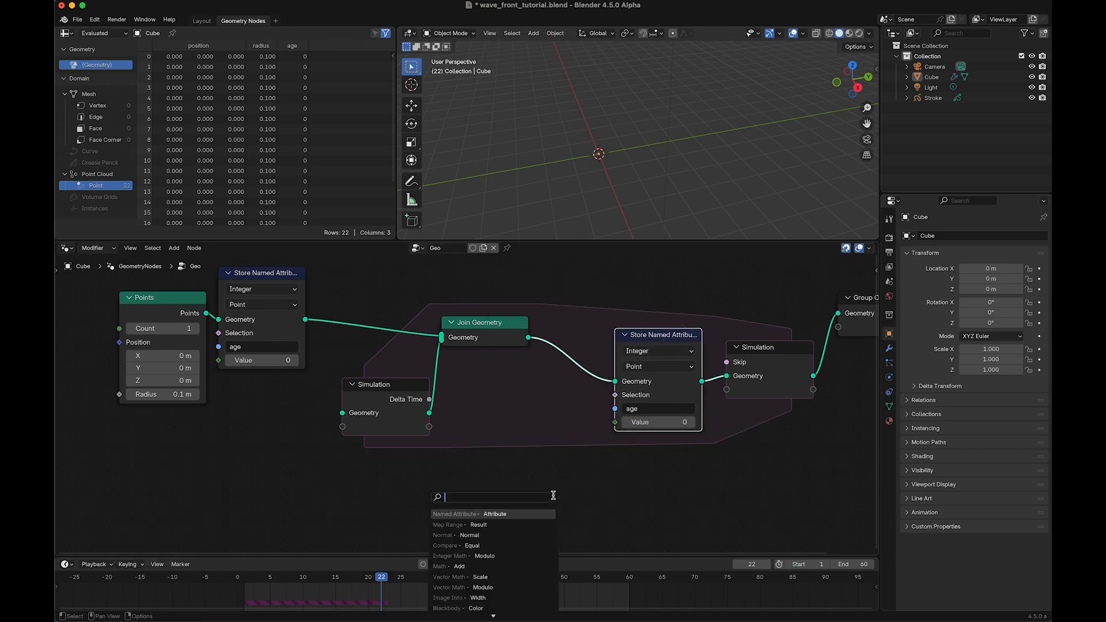
{"action": "key", "text": "Return"}
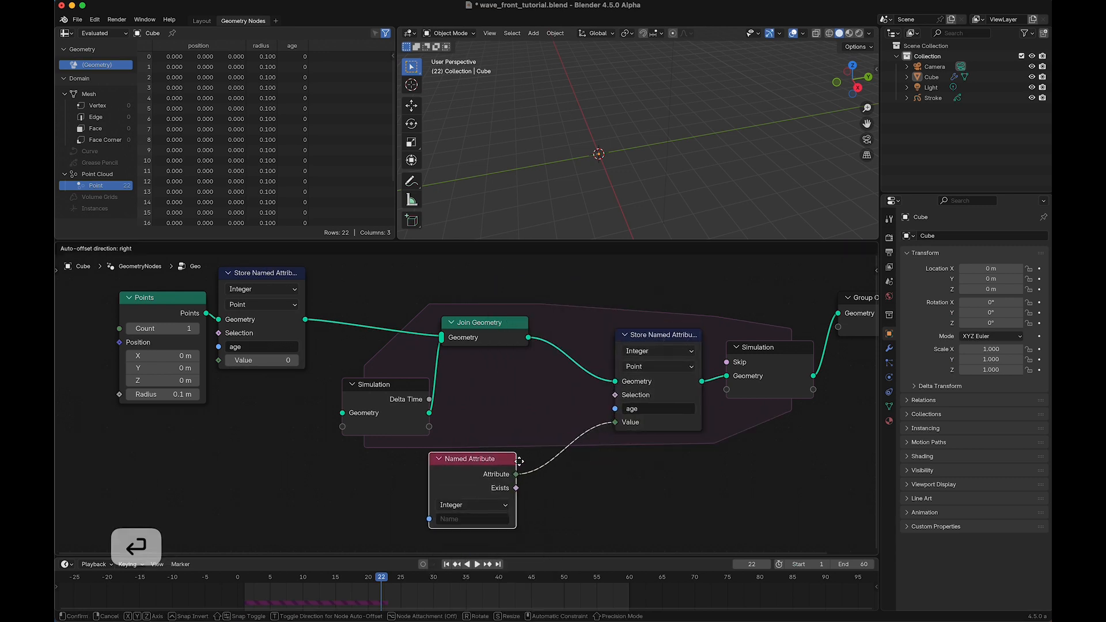
{"action": "left_click", "coordinate": [550, 494]}
{"action": "middle_click_drag", "start_coordinate": [383, 497], "coordinate": [352, 443]}
{"action": "left_click", "coordinate": [481, 493]}
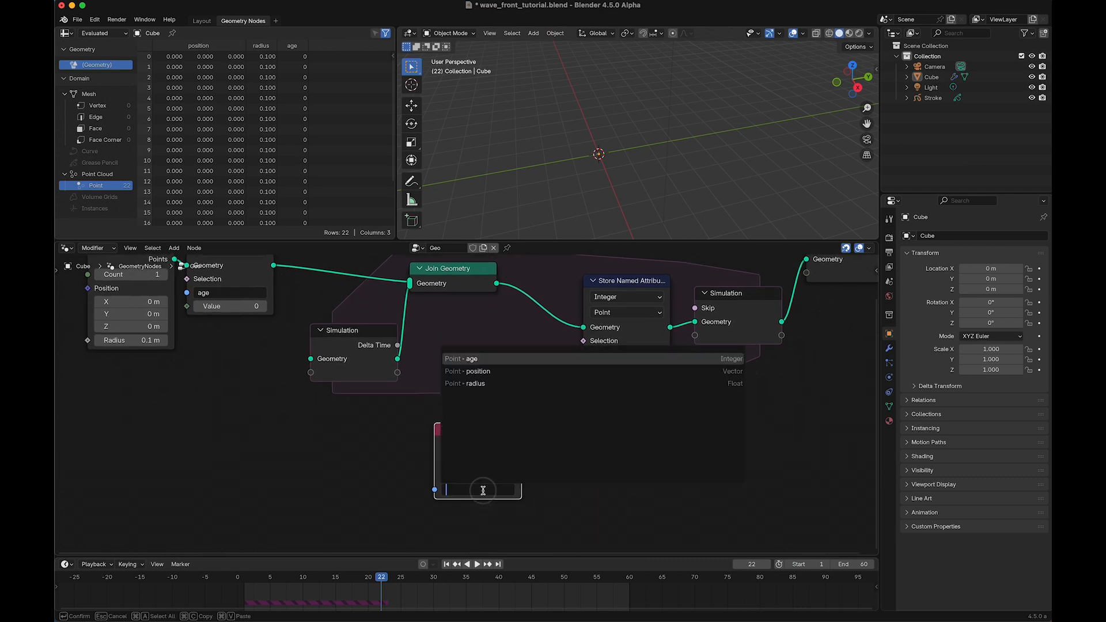
{"action": "type", "text": "age"}
{"action": "key", "text": "Return"}
Step: Insert a Math node set to Add between the age attribute and the stored value, adding 1
{"action": "key", "text": "shift+a"}
{"action": "type", "text": "math"}
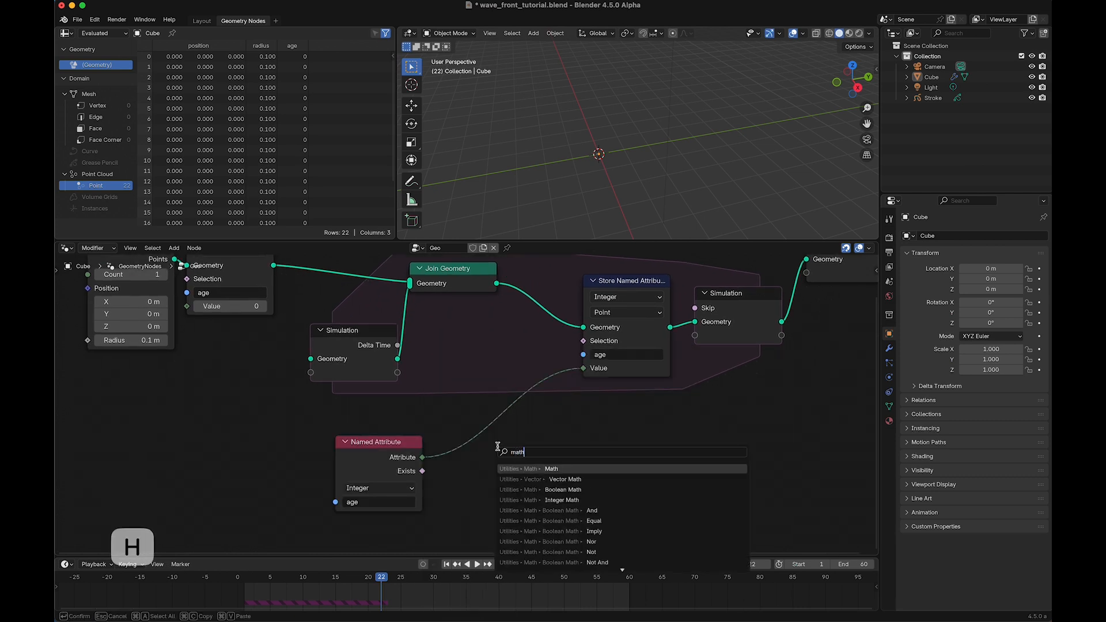
{"action": "key", "text": "Return"}
{"action": "left_click", "coordinate": [500, 489]}
{"action": "left_click", "coordinate": [500, 504]}
{"action": "type", "text": "2"}
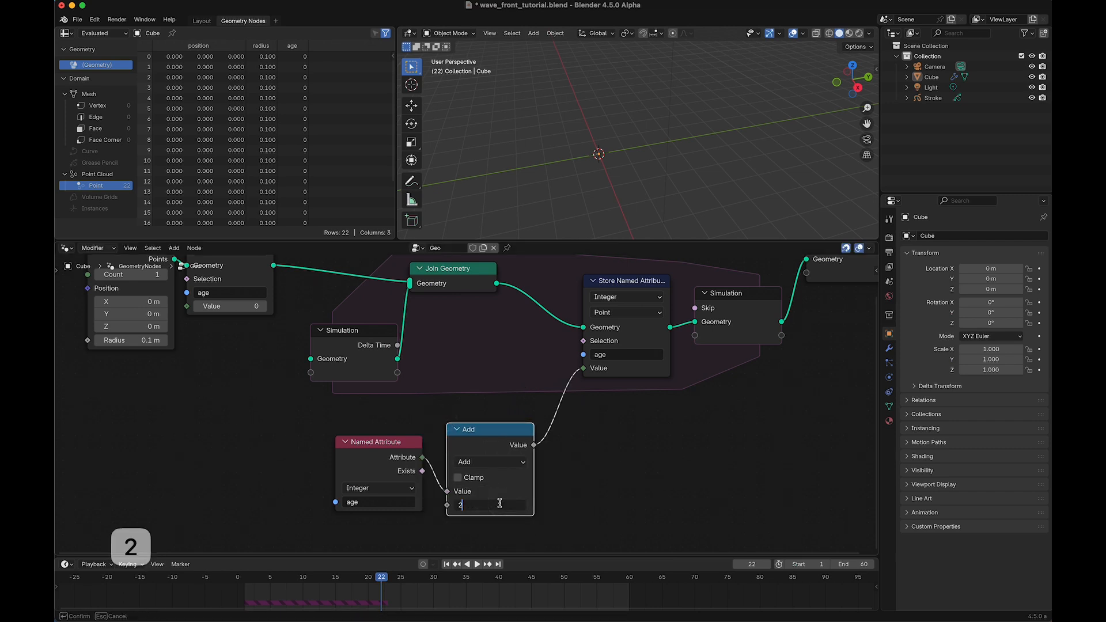
{"action": "type", "text": "1"}
{"action": "key", "text": "Return"}
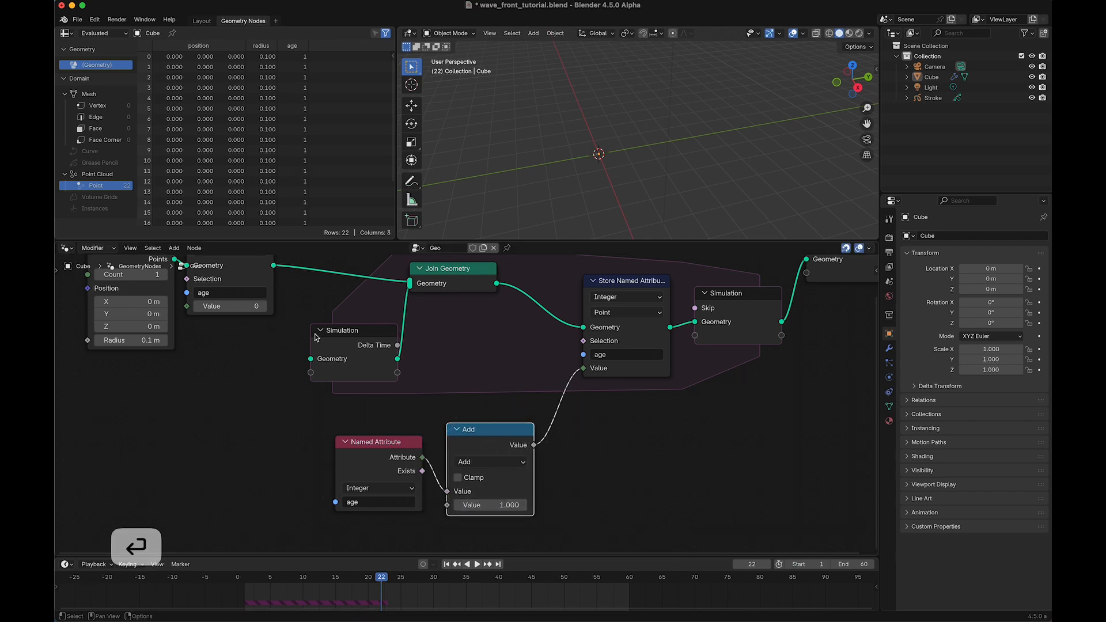
Step: Play the simulation to frame 31 and examine how the points' age values change
{"action": "key", "text": "space"}
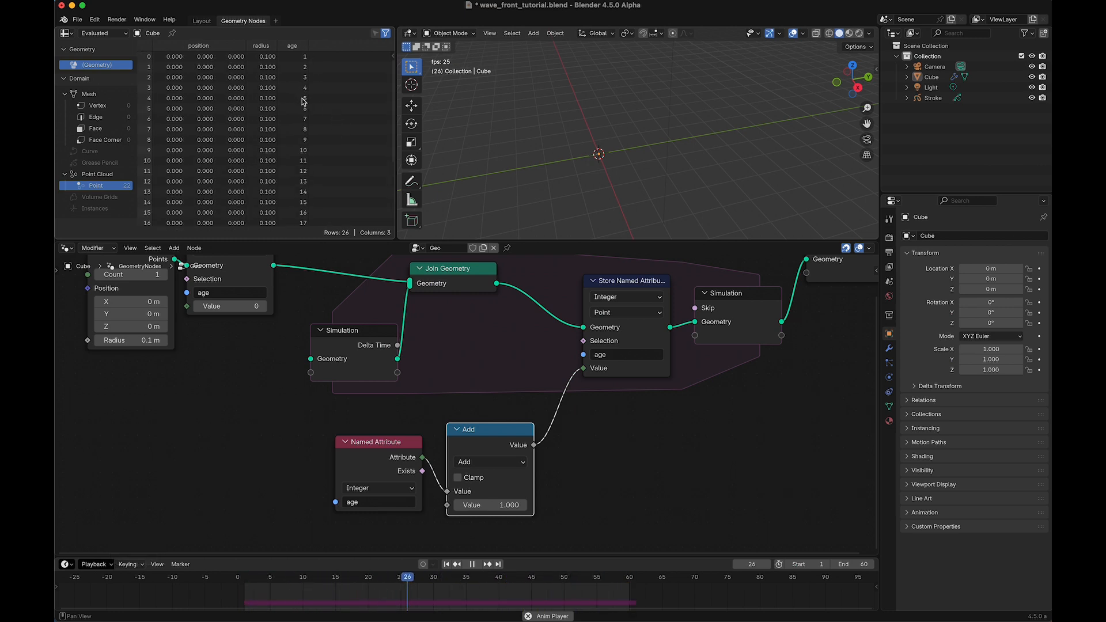
{"action": "key", "text": "space"}
Step: Stack the Add and Named Attribute nodes above the Store Named Attribute node inside the simulation zone
{"action": "key", "text": "Home"}
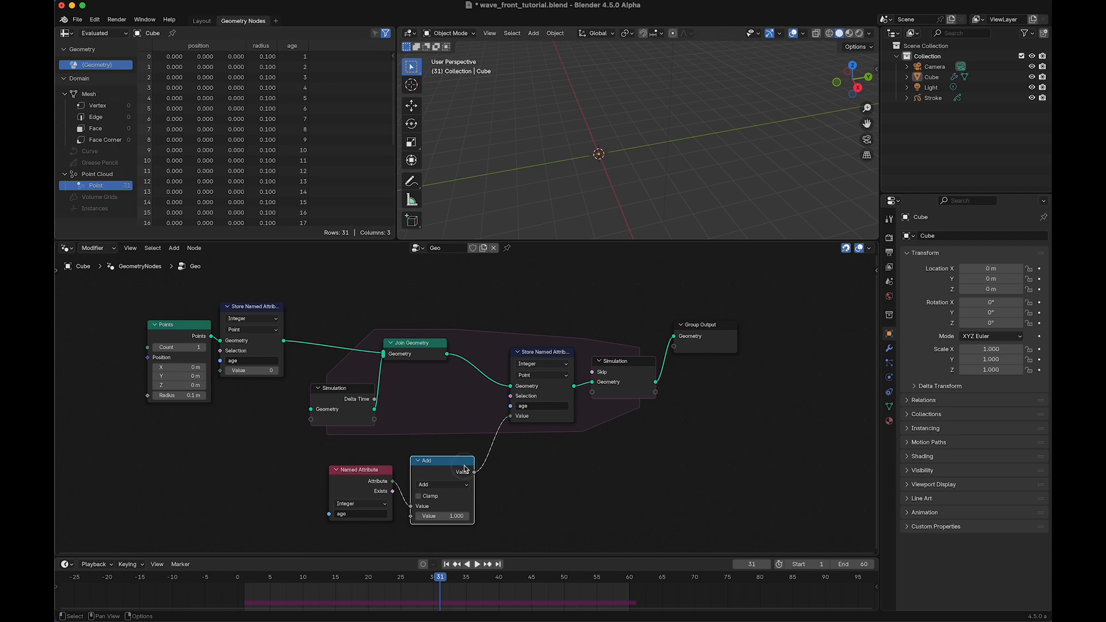
{"action": "key", "text": "g"}
{"action": "left_click", "coordinate": [568, 290]}
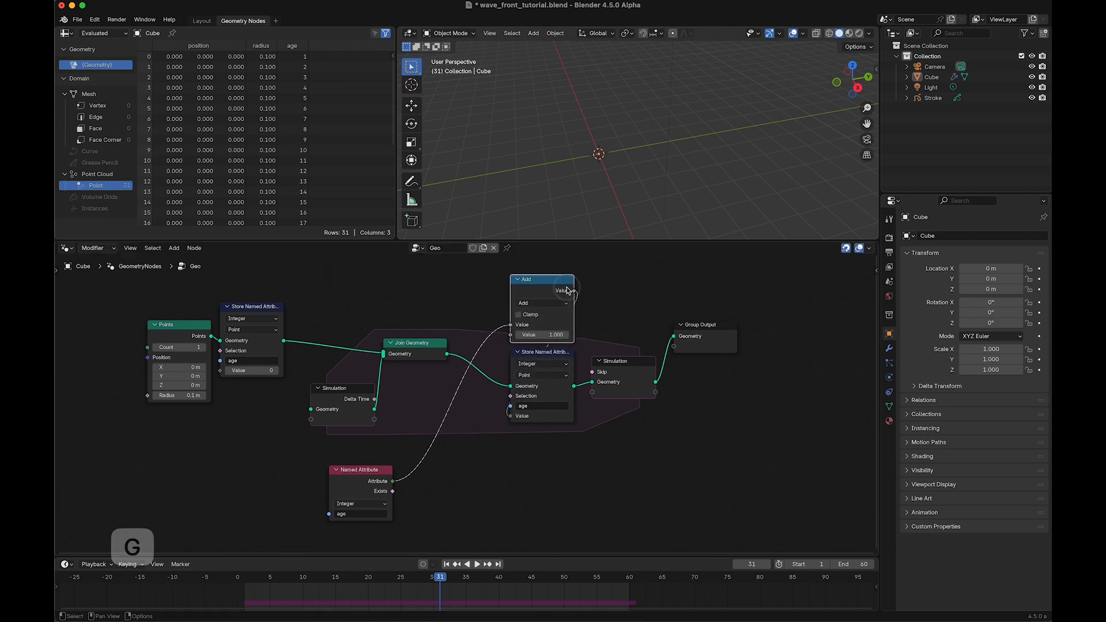
{"action": "left_click", "coordinate": [389, 468]}
{"action": "key", "text": "g"}
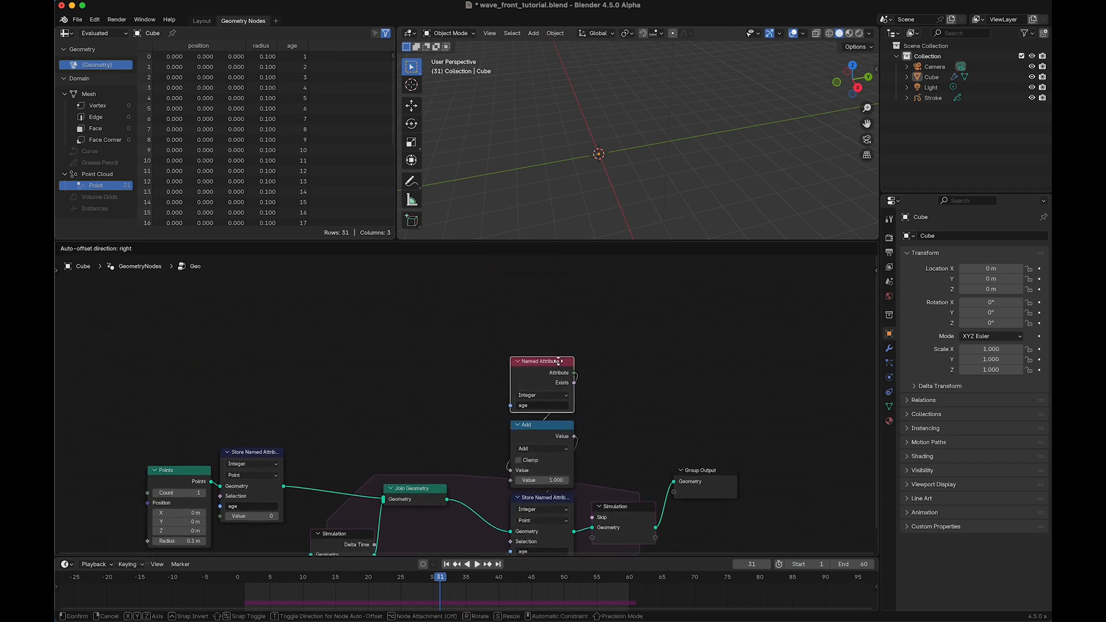
{"action": "left_click", "coordinate": [584, 327]}
Step: Move the Group Output node well away from the simulation output to leave space between them
{"action": "key", "text": "Home"}
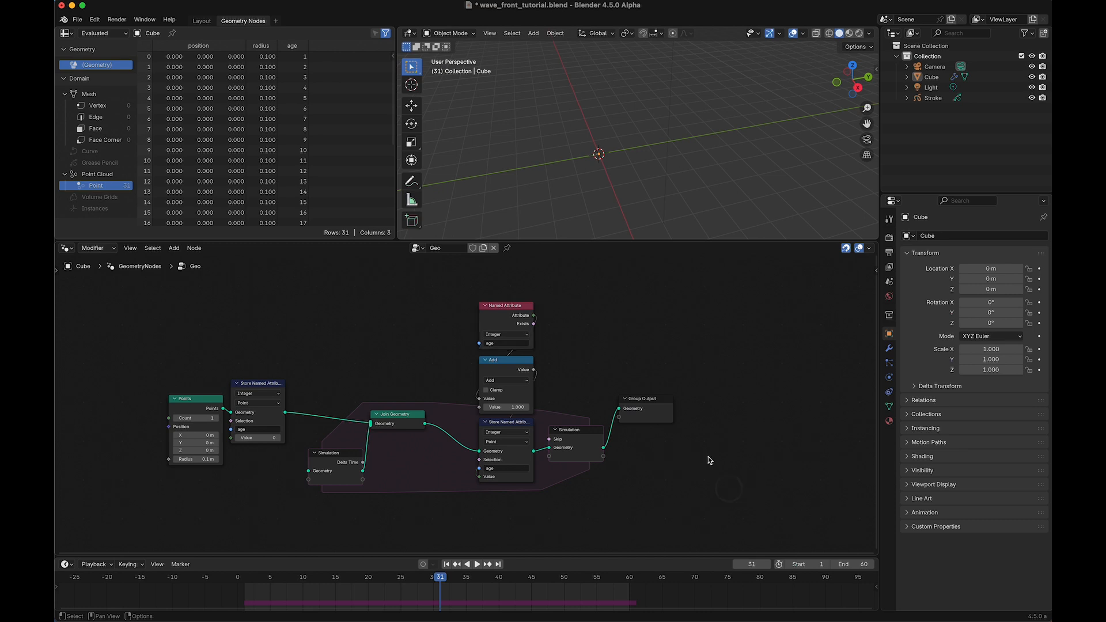
{"action": "left_click", "coordinate": [640, 408]}
{"action": "key", "text": "g"}
{"action": "left_click", "coordinate": [769, 449]}
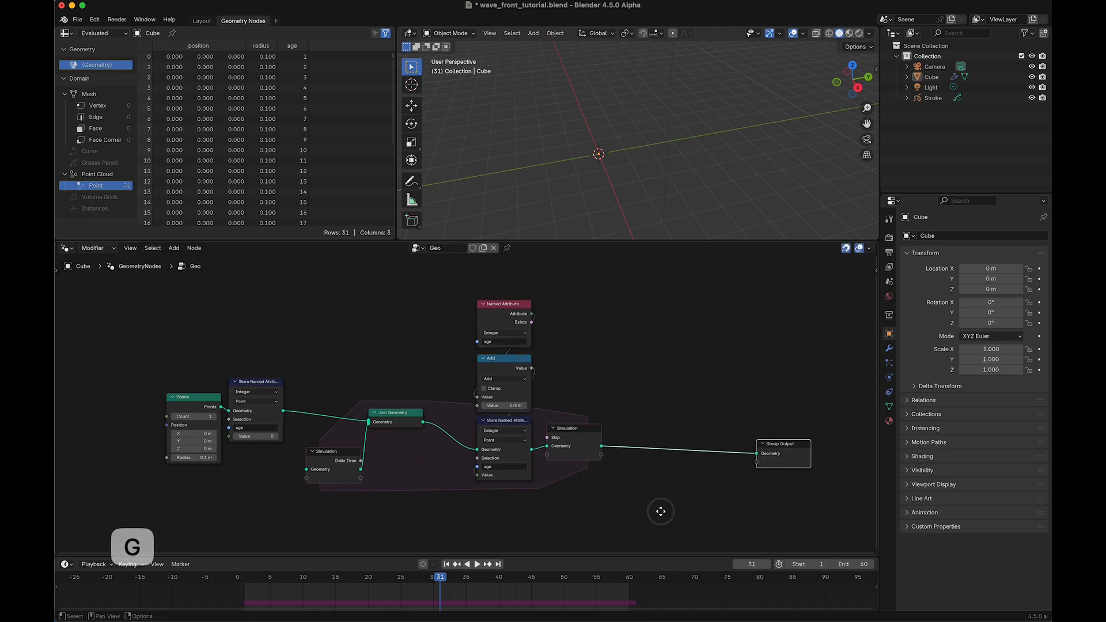
Step: Insert a Set Position node between the simulation output and the Group Output
{"action": "scroll", "coordinate": [667, 517], "scroll_direction": "up", "scroll_amount": 2}
{"action": "scroll", "coordinate": [593, 486], "scroll_direction": "right", "scroll_amount": 3}
{"action": "key", "text": "shift+a"}
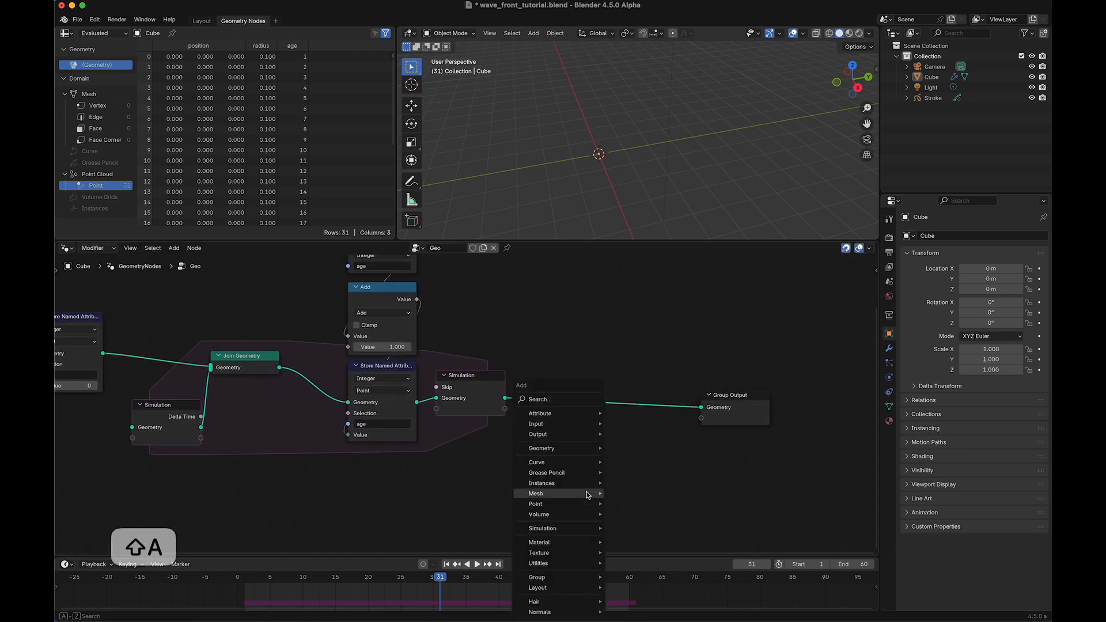
{"action": "mouse_move", "coordinate": [588, 495]}
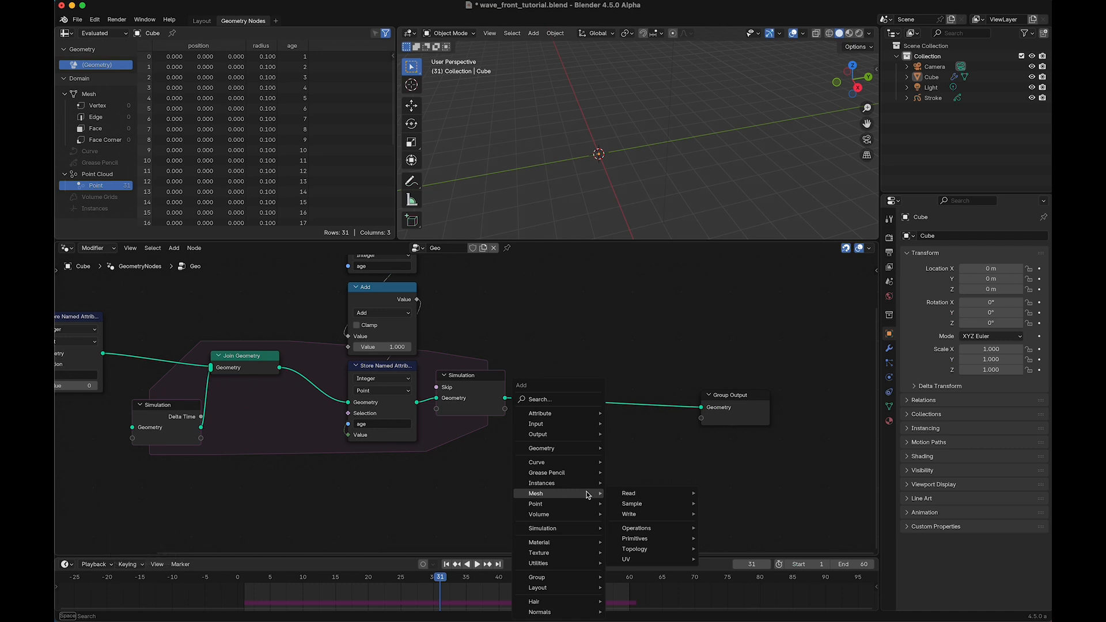
{"action": "type", "text": "set po"}
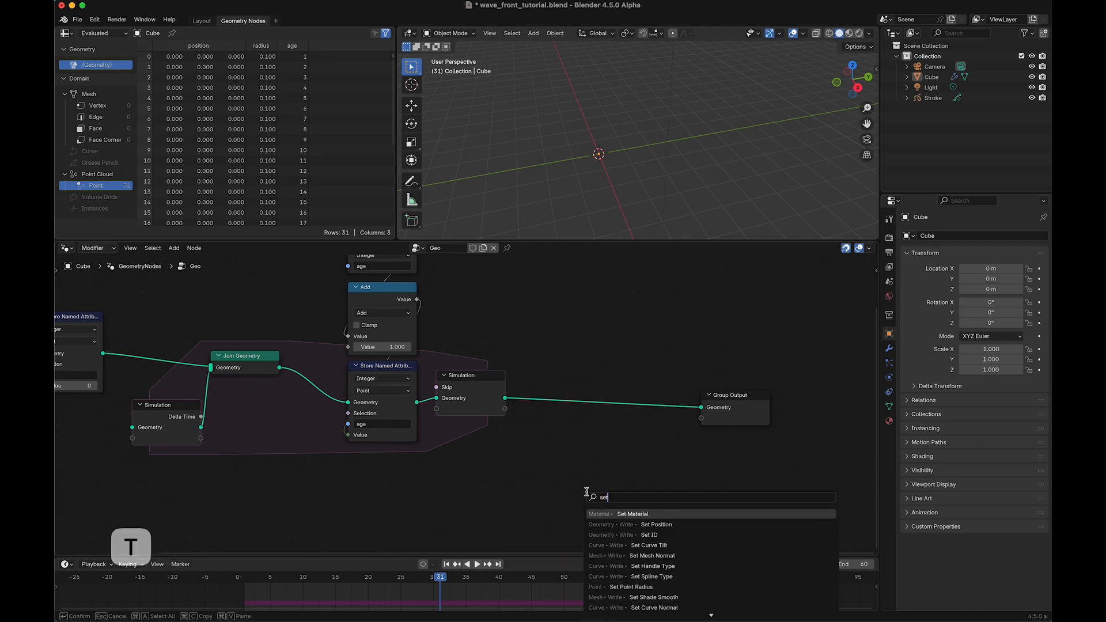
{"action": "key", "text": "Return"}
{"action": "left_click", "coordinate": [585, 376]}
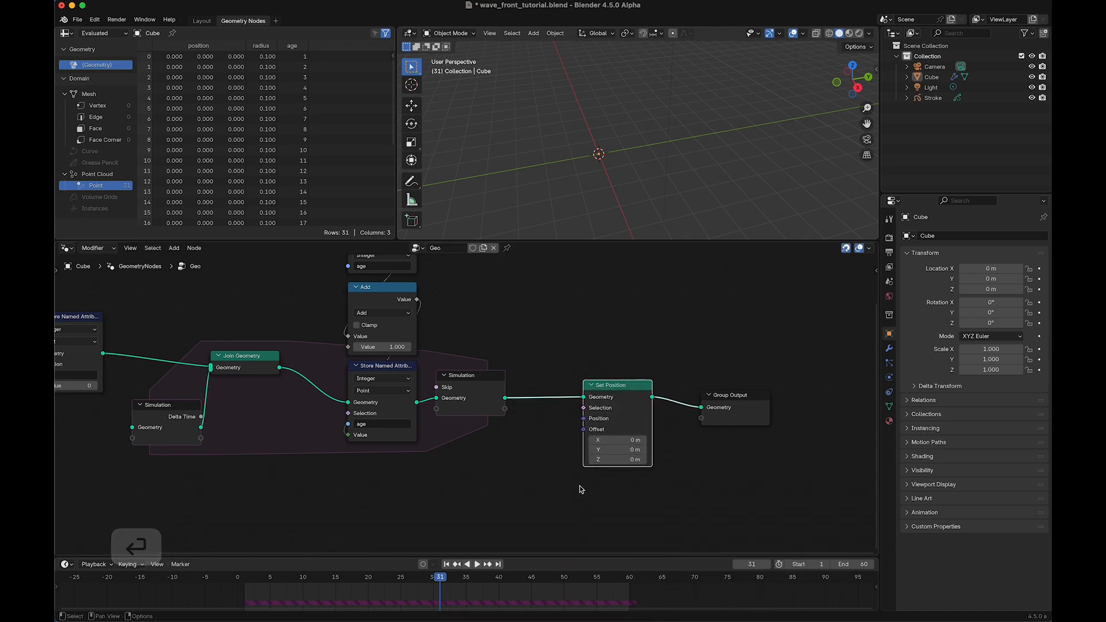
Step: Drive the Set Position node's offset with a Named Attribute node that reads the integer attribute age
{"action": "scroll", "coordinate": [581, 454], "scroll_direction": "down", "scroll_amount": 1}
{"action": "left_click_drag", "start_coordinate": [594, 416], "coordinate": [521, 493]}
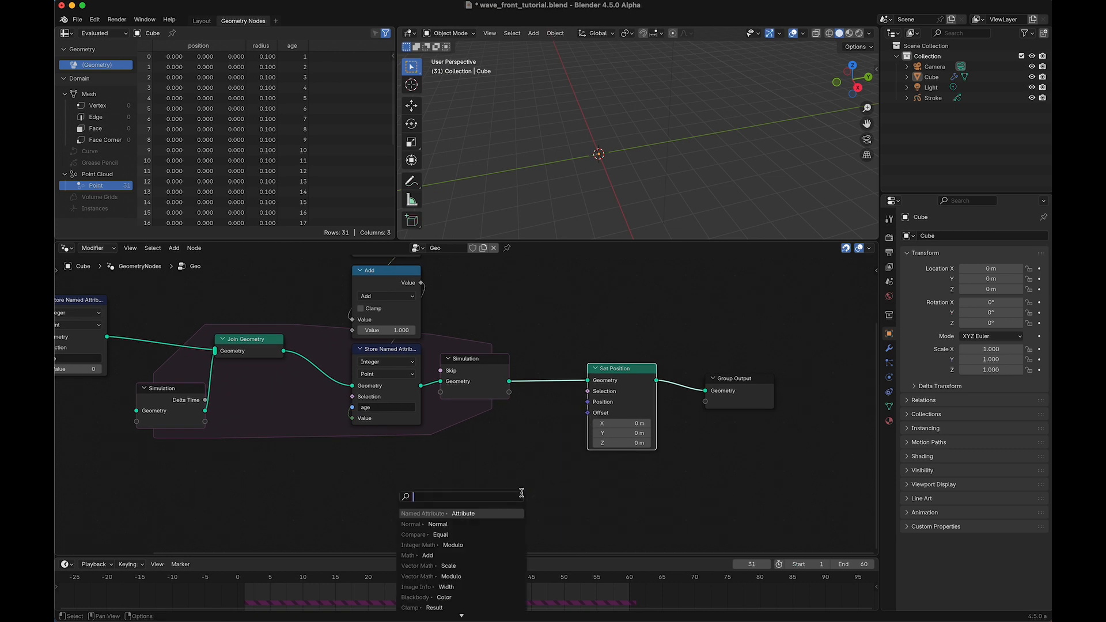
{"action": "type", "text": "m"}
{"action": "key", "text": "BackSpace"}
{"action": "key", "text": "Return"}
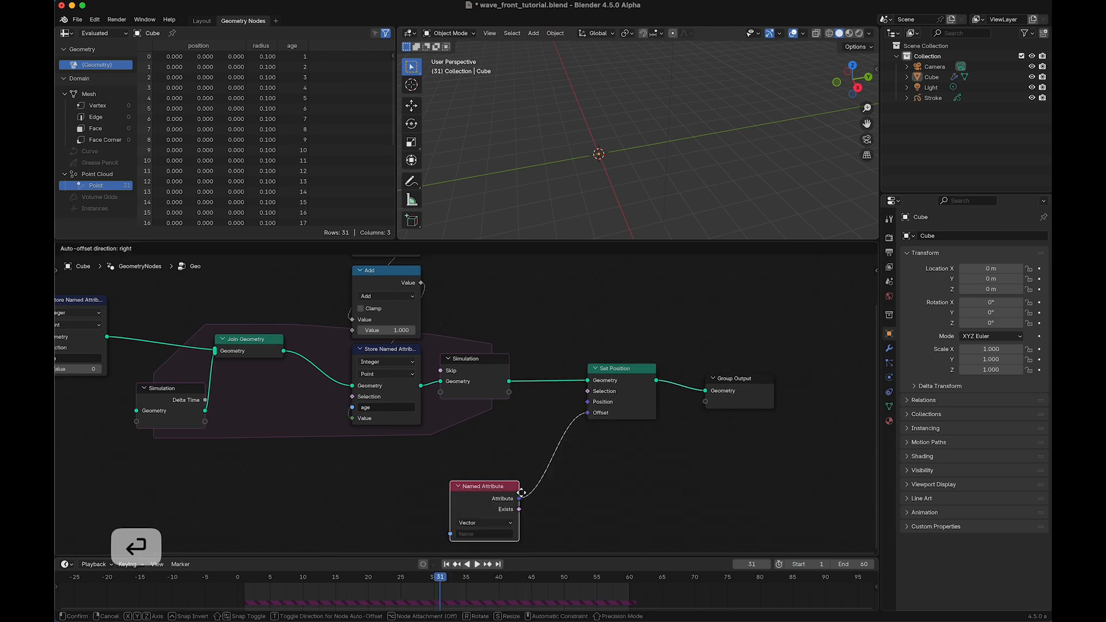
{"action": "left_click", "coordinate": [521, 493]}
{"action": "left_click", "coordinate": [486, 535]}
{"action": "type", "text": "a"}
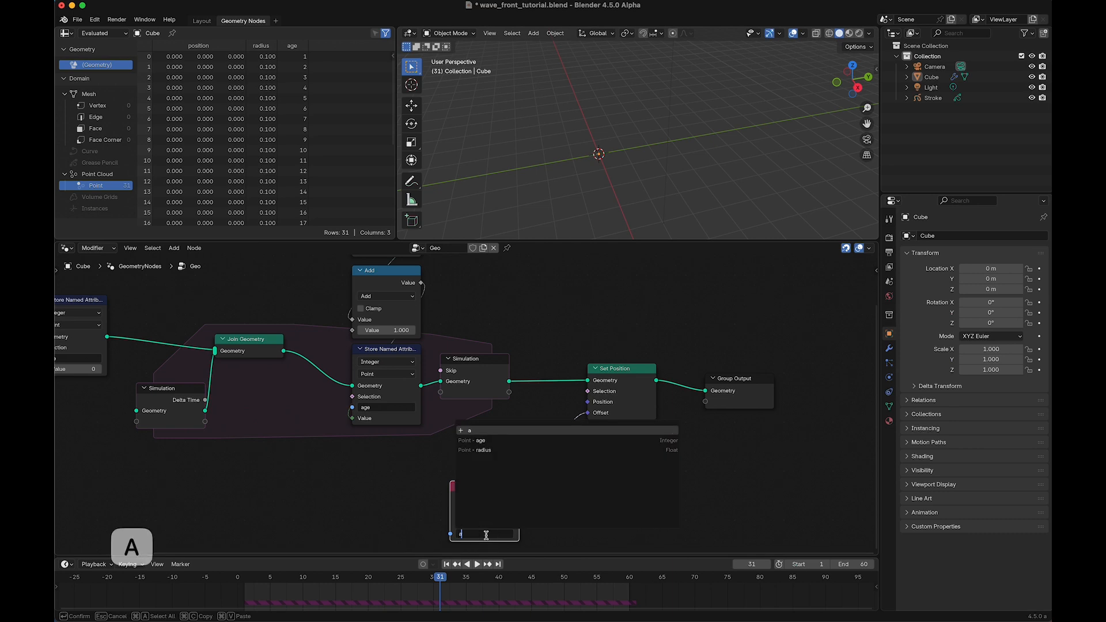
{"action": "key", "text": "Return"}
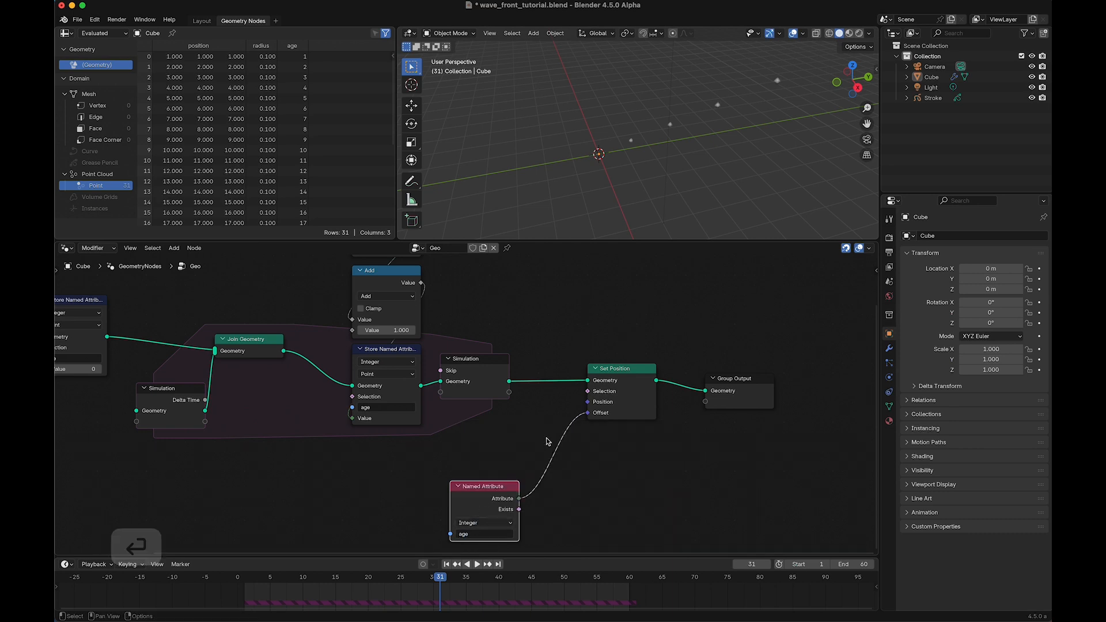
Step: Play the animation and examine how the emitted points spread out in the viewport
{"action": "key", "text": "space"}
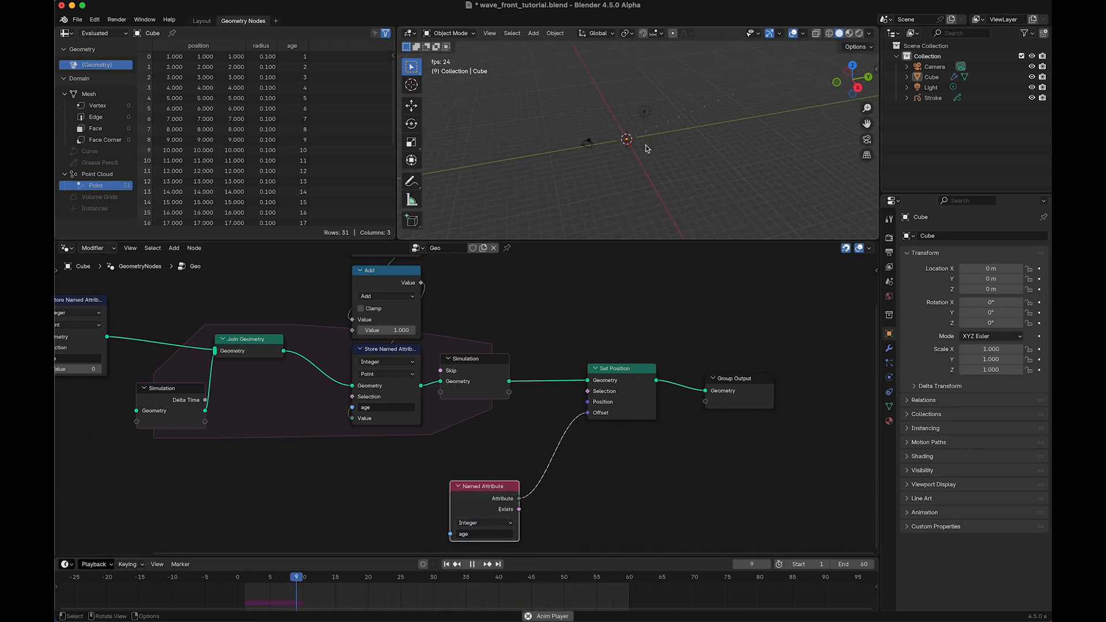
{"action": "mouse_move", "coordinate": [694, 172]}
{"action": "middle_mouse_down"}
{"action": "mouse_move", "coordinate": [615, 191]}
{"action": "mouse_move", "coordinate": [638, 200]}
{"action": "mouse_move", "coordinate": [699, 165]}
{"action": "middle_mouse_up"}
{"action": "scroll", "coordinate": [698, 168], "scroll_direction": "down", "scroll_amount": 3}
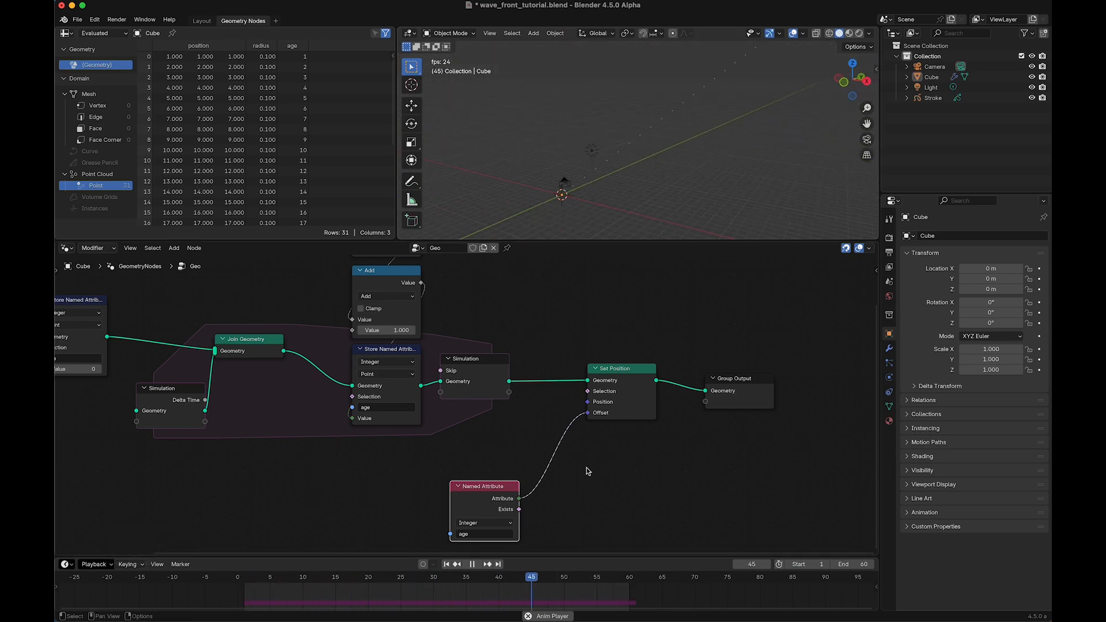
Step: Insert a Math node between the age attribute and the Set Position offset, with its second value set to 0.1
{"action": "key", "text": "shift+a"}
{"action": "type", "text": "mat"}
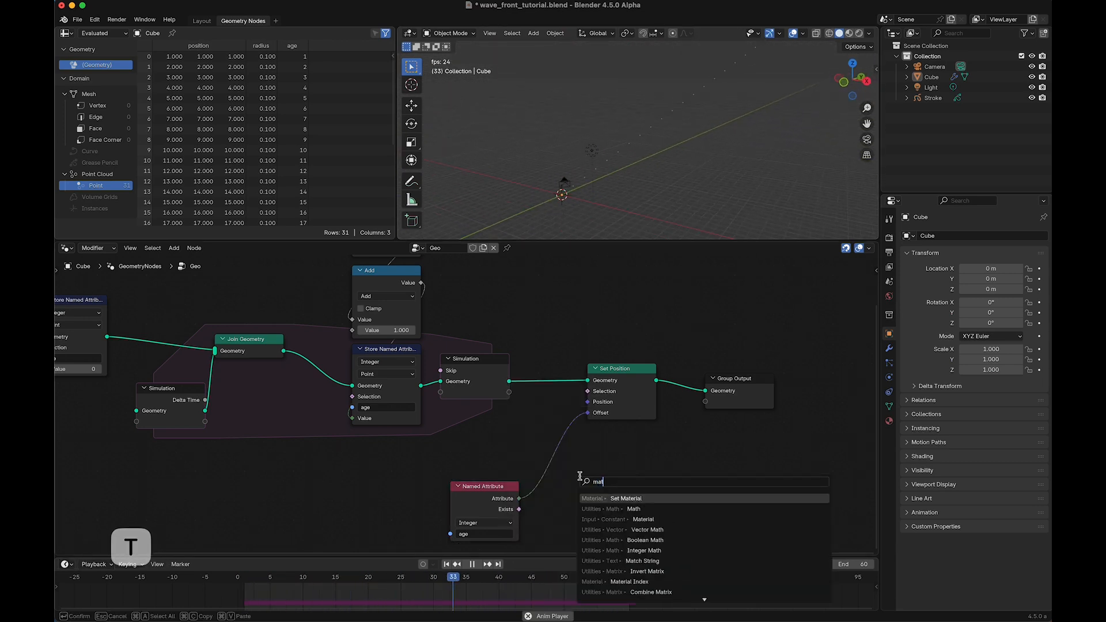
{"action": "key", "text": "Down"}
{"action": "key", "text": "Return"}
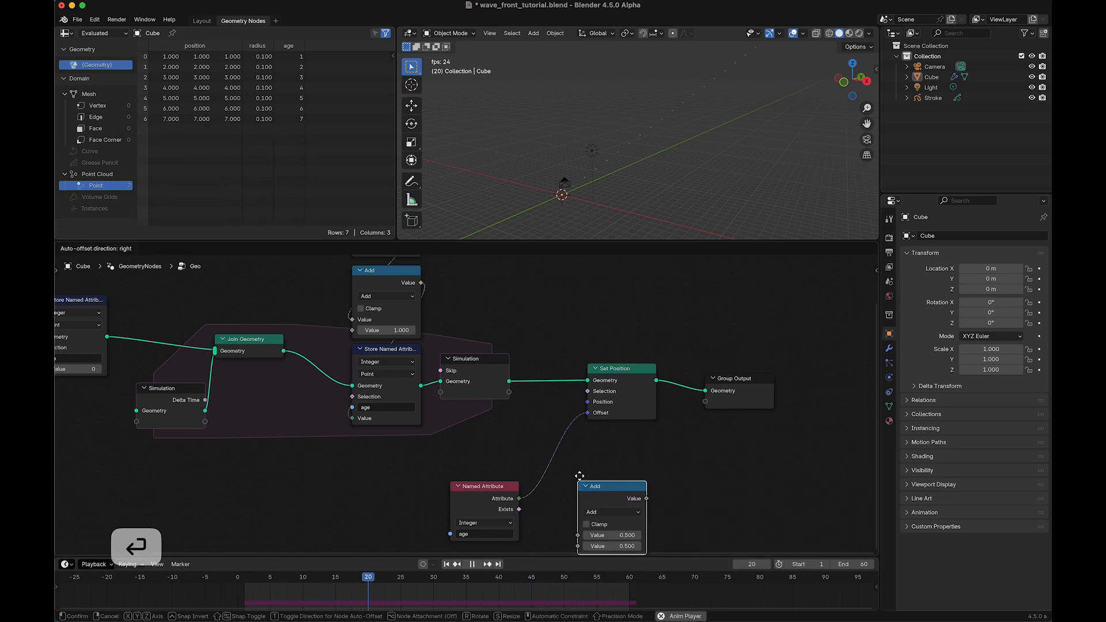
{"action": "left_click", "coordinate": [592, 504]}
{"action": "left_click", "coordinate": [588, 505]}
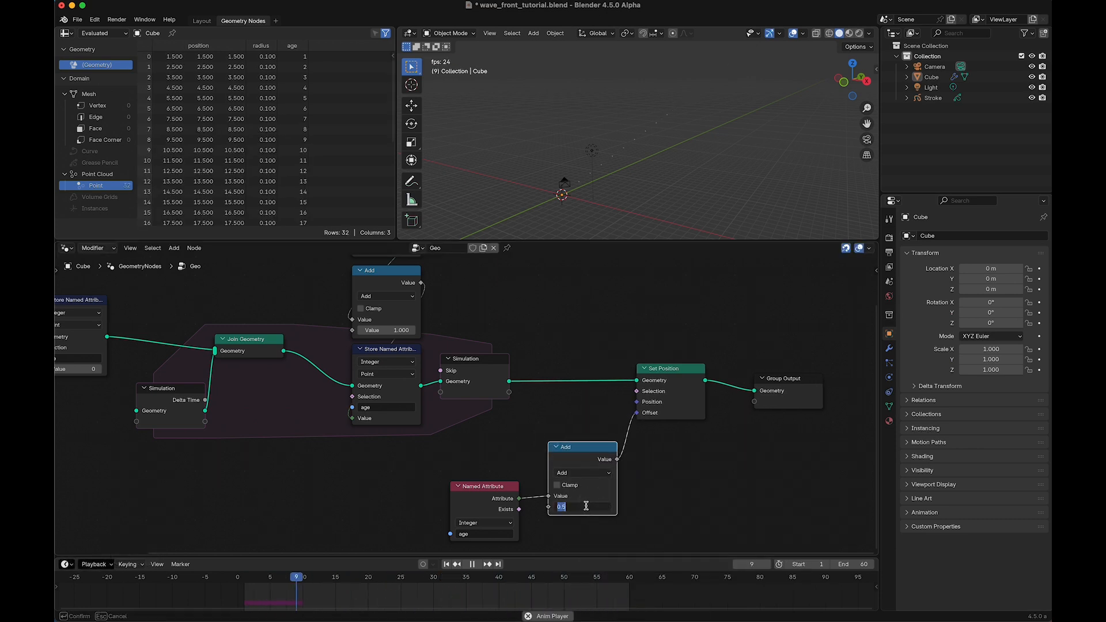
{"action": "type", "text": "0.1"}
{"action": "key", "text": "Return"}
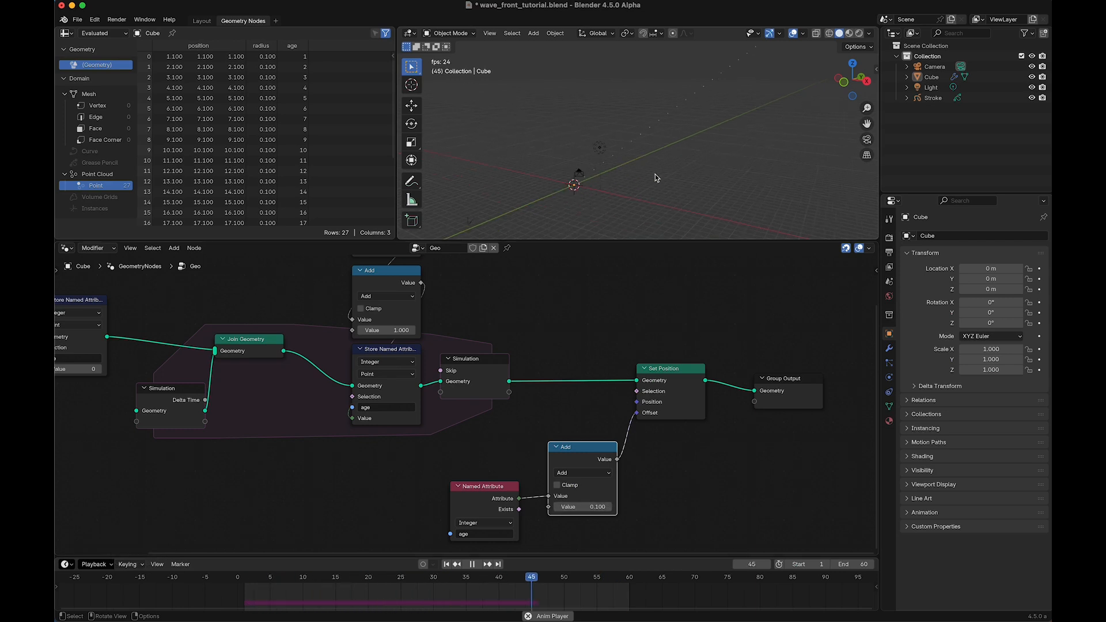
Step: Change the operation of the Math node feeding the Set Position offset to Multiply
{"action": "middle_click_drag", "start_coordinate": [658, 201], "coordinate": [634, 211]}
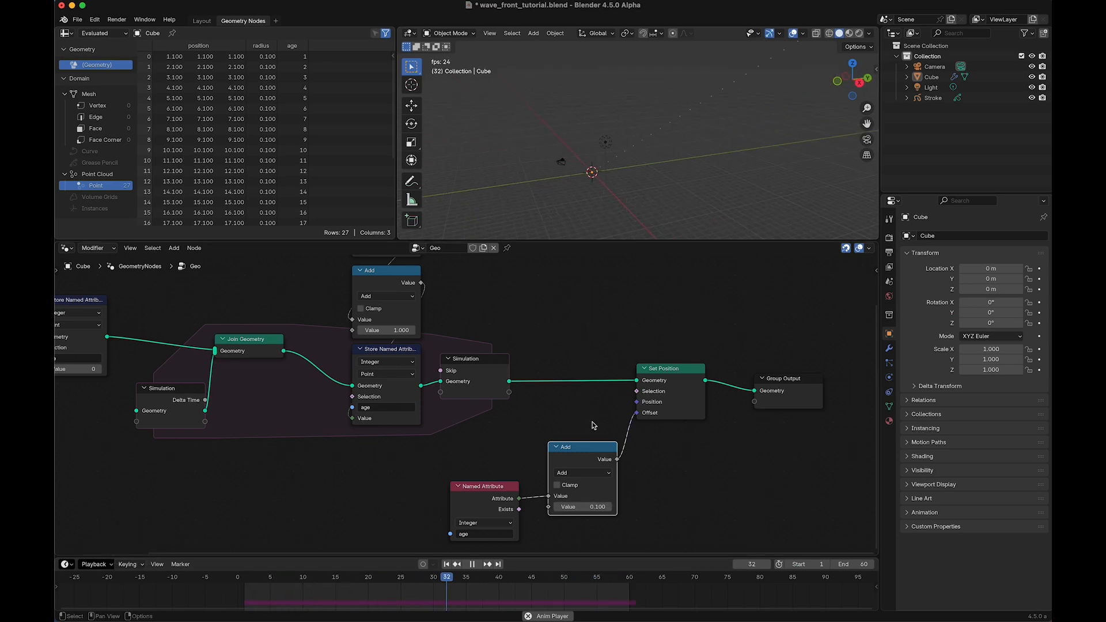
{"action": "left_click", "coordinate": [594, 507]}
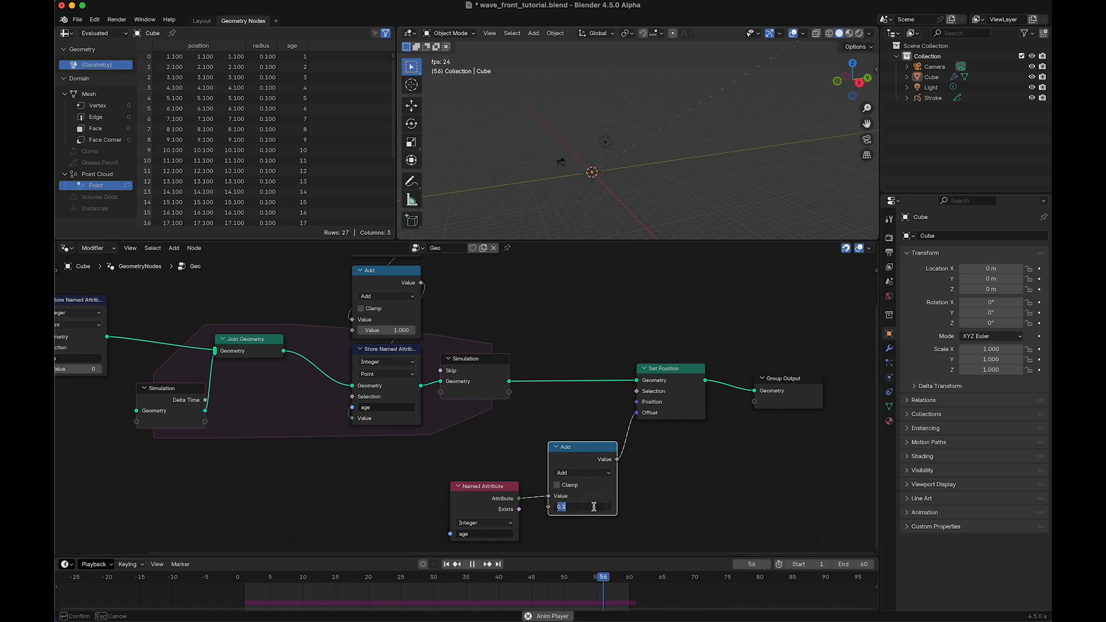
{"action": "left_click", "coordinate": [584, 472]}
{"action": "key", "text": "m"}
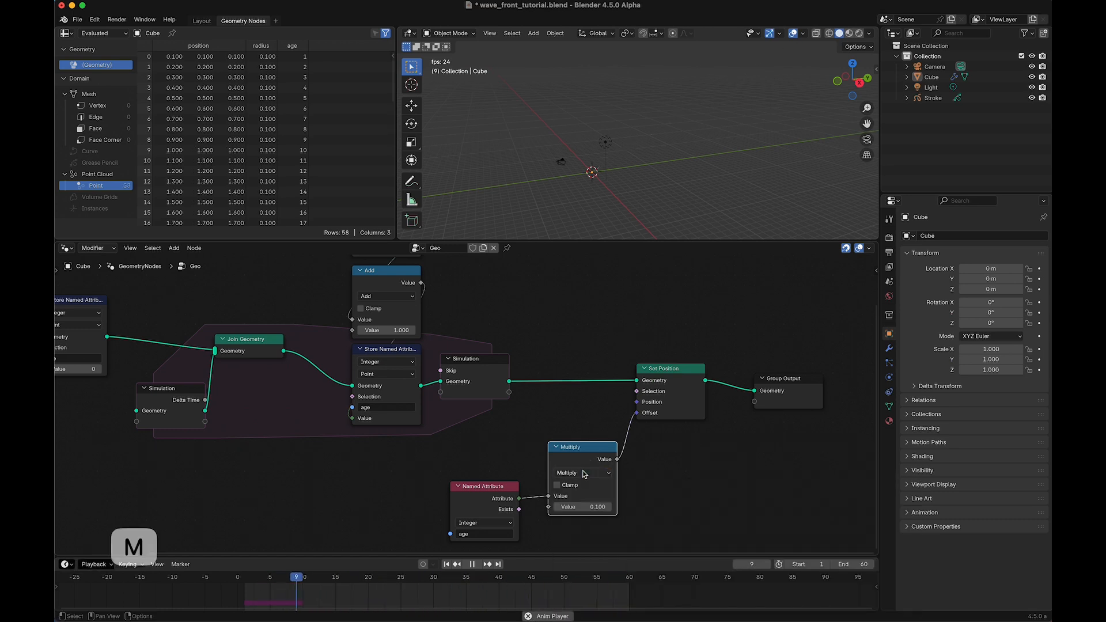
Step: Move the simulation output and all nodes after it further away to make room inside the simulation zone
{"action": "scroll", "coordinate": [610, 212], "scroll_direction": "up", "scroll_amount": 5}
{"action": "middle_click_drag", "start_coordinate": [610, 198], "coordinate": [636, 148], "text": "shift"}
{"action": "scroll", "coordinate": [636, 148], "scroll_direction": "up", "scroll_amount": 2}
{"action": "middle_click_drag", "start_coordinate": [565, 197], "coordinate": [719, 119]}
{"action": "scroll", "coordinate": [561, 316], "scroll_direction": "down", "scroll_amount": 3}
{"action": "left_click_drag", "start_coordinate": [732, 336], "coordinate": [460, 517]}
{"action": "key", "text": "g"}
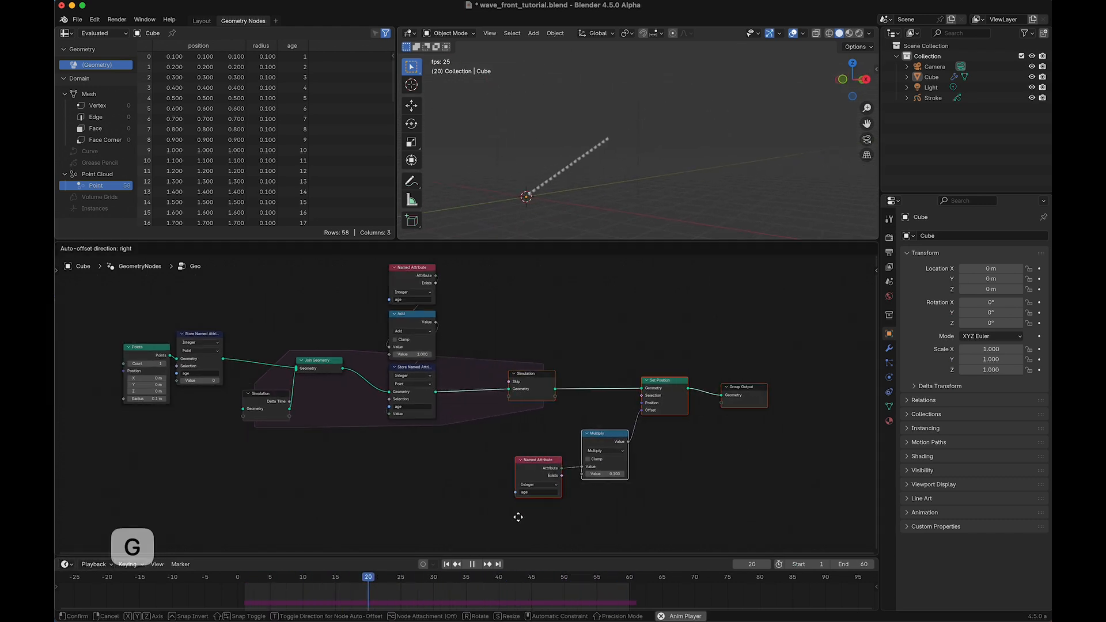
{"action": "left_click", "coordinate": [539, 517]}
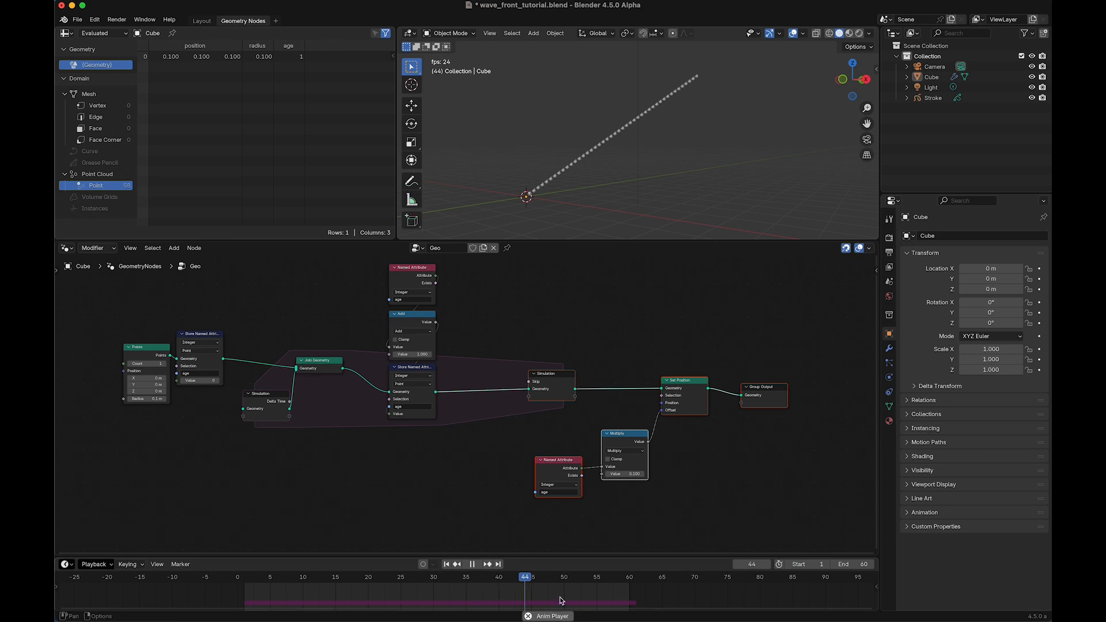
Step: Stop playback and insert a Delete Geometry node between Store Named Attribute and the simulation output
{"action": "key", "text": "space"}
{"action": "scroll", "coordinate": [474, 447], "scroll_direction": "up", "scroll_amount": 2}
{"action": "key", "text": "shift+a"}
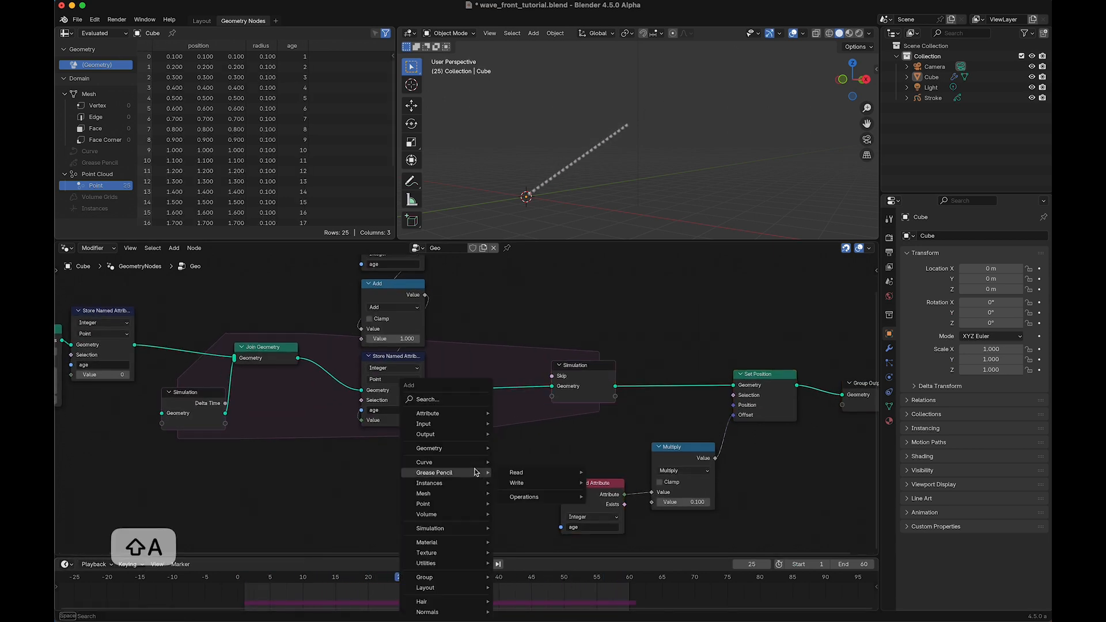
{"action": "type", "text": "del"}
{"action": "key", "text": "Return"}
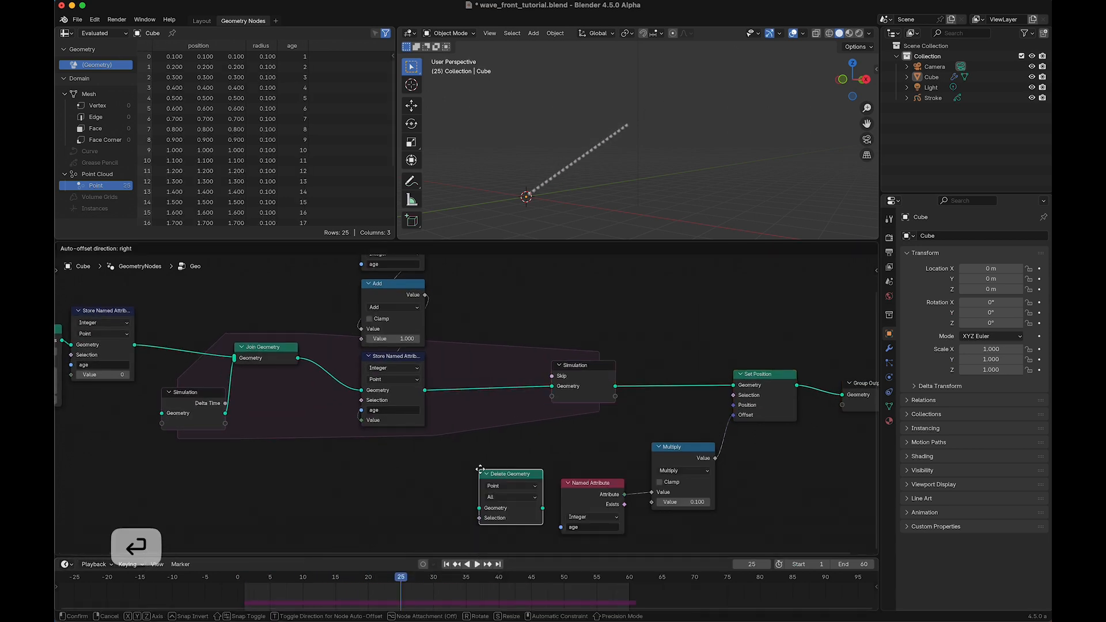
{"action": "left_click", "coordinate": [471, 368]}
Step: Drive the Delete Geometry node's selection with a Named Attribute node that reads the integer attribute age
{"action": "middle_click_drag", "start_coordinate": [485, 481], "coordinate": [485, 533]}
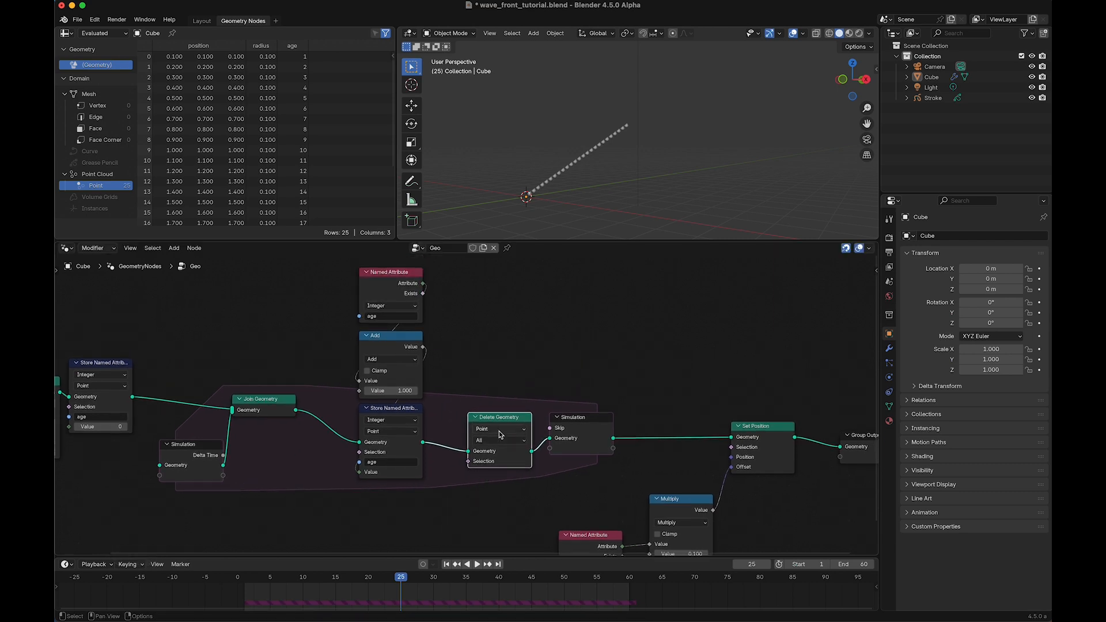
{"action": "left_click_drag", "start_coordinate": [469, 460], "coordinate": [529, 305]}
{"action": "type", "text": "named"}
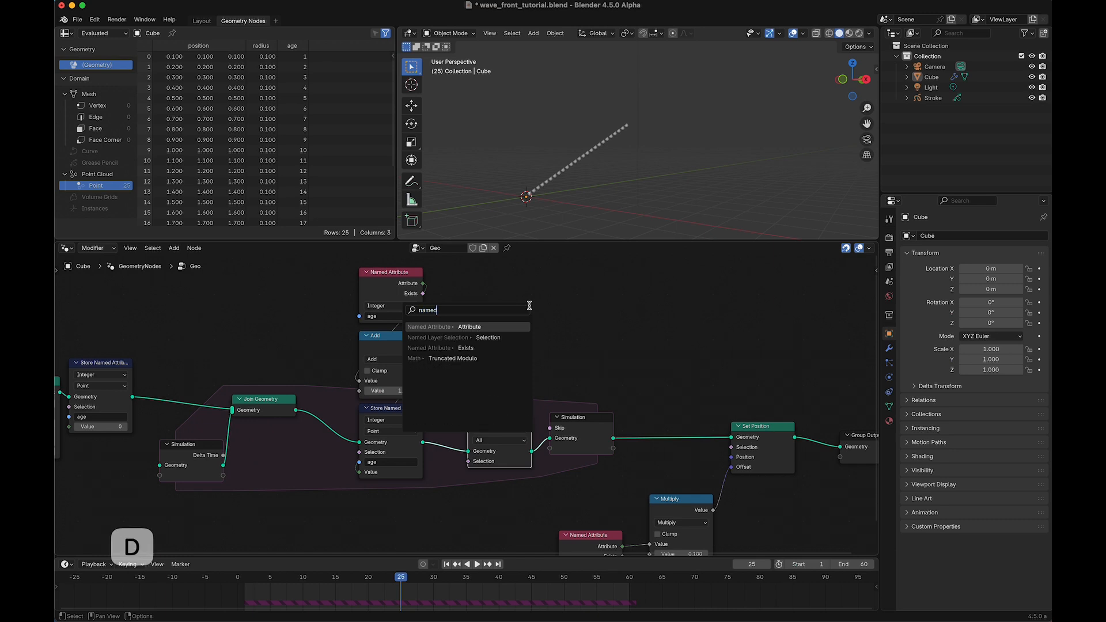
{"action": "key", "text": "Return"}
{"action": "left_click", "coordinate": [539, 266]}
{"action": "left_click", "coordinate": [501, 297]}
{"action": "left_click", "coordinate": [497, 278]}
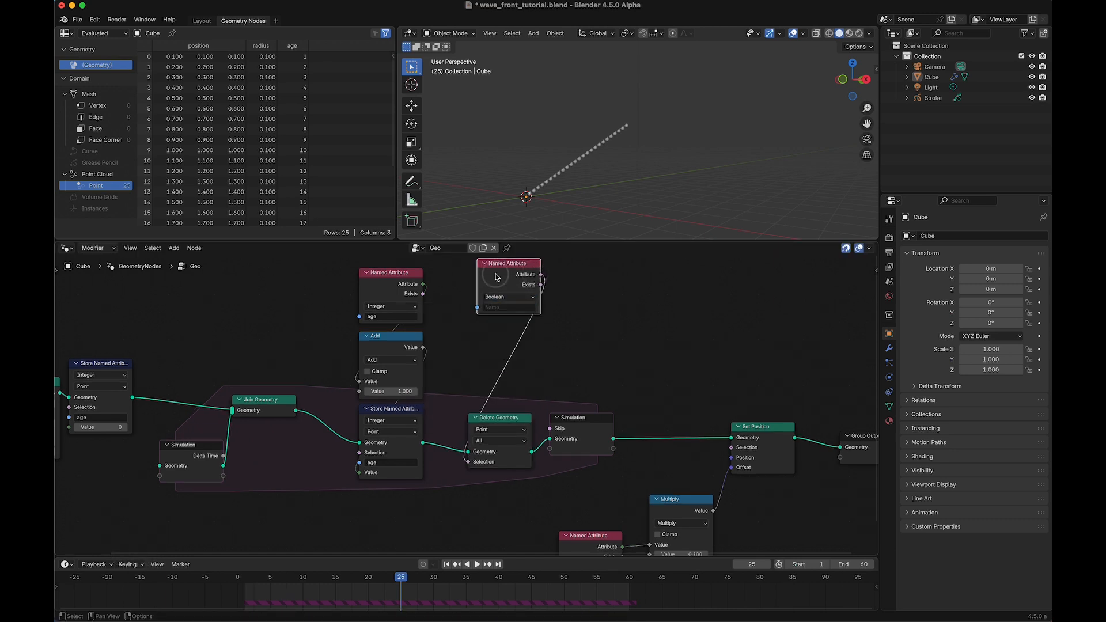
{"action": "left_click", "coordinate": [498, 308]}
{"action": "type", "text": "age"}
{"action": "key", "text": "Return"}
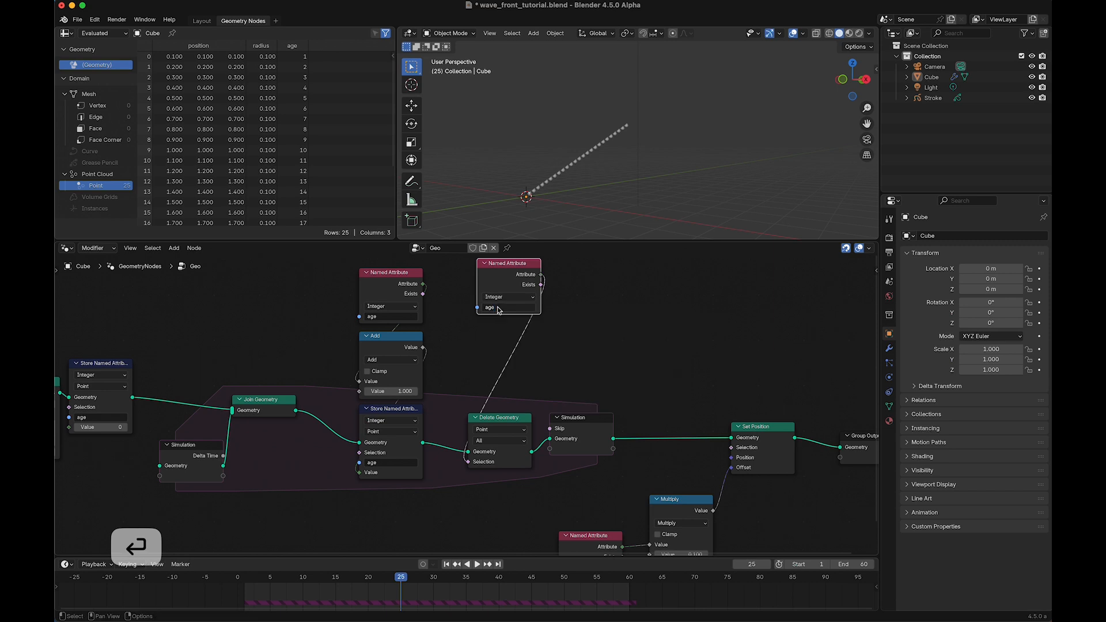
Step: Insert a Greater Than Compare node between the age attribute and the Delete Geometry selection, with B set to 50
{"action": "key", "text": "shift+a"}
{"action": "type", "text": "comp"}
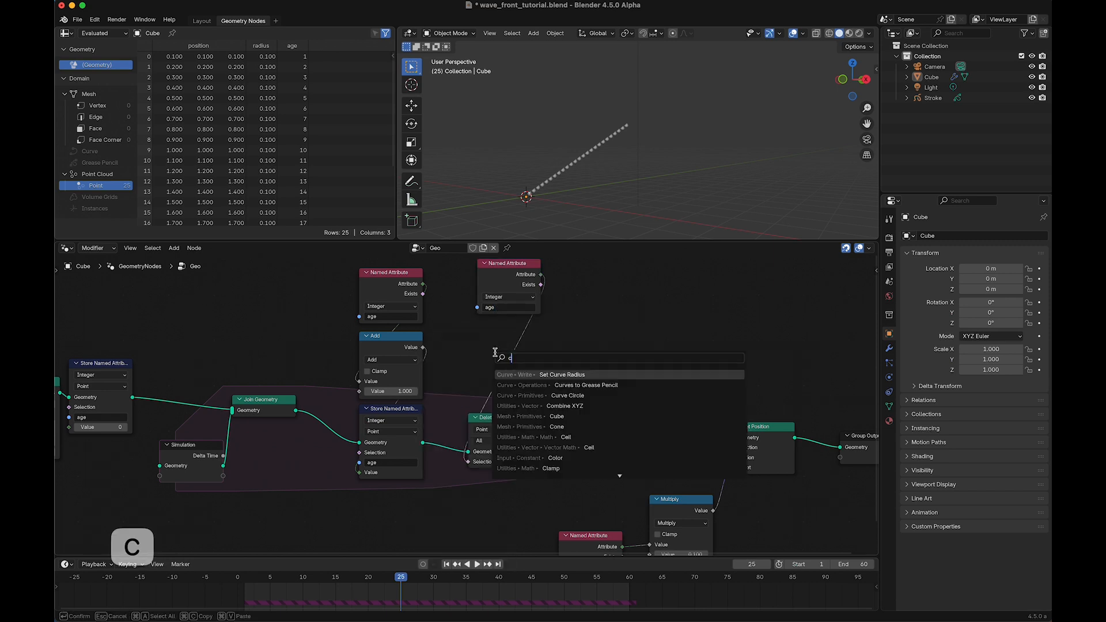
{"action": "key", "text": "Return"}
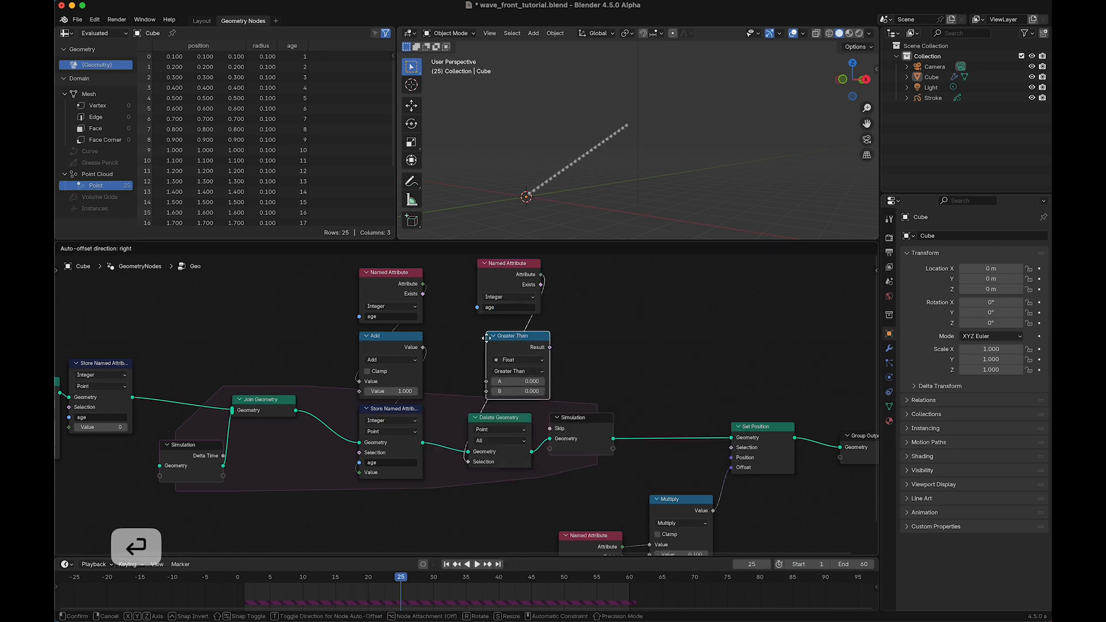
{"action": "left_click", "coordinate": [614, 370]}
{"action": "left_click_drag", "start_coordinate": [612, 344], "coordinate": [621, 344]}
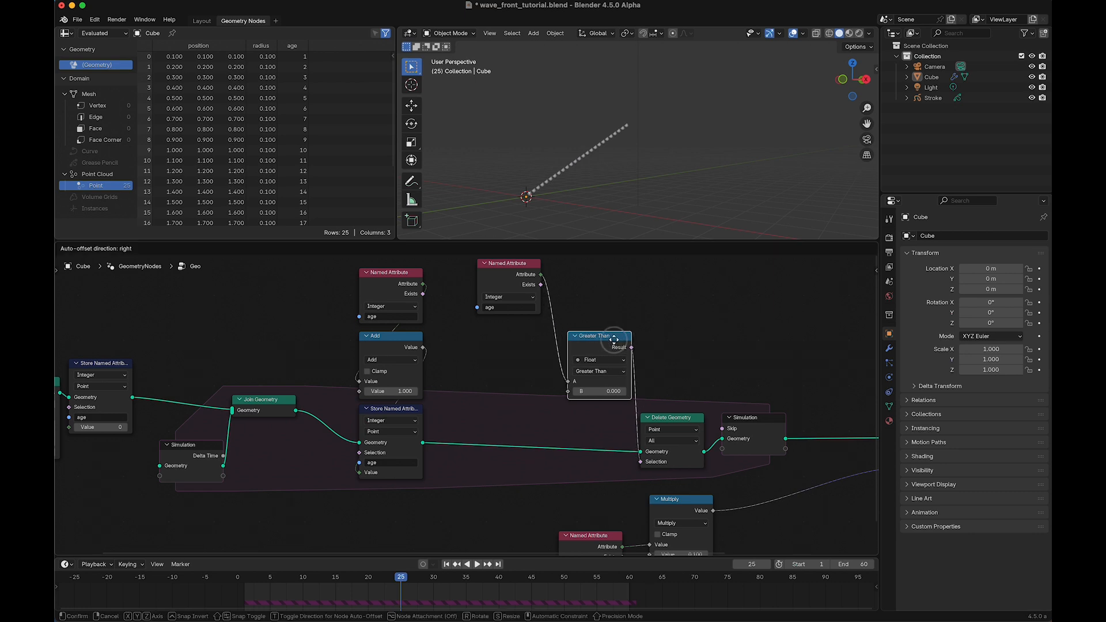
{"action": "left_click", "coordinate": [681, 429]}
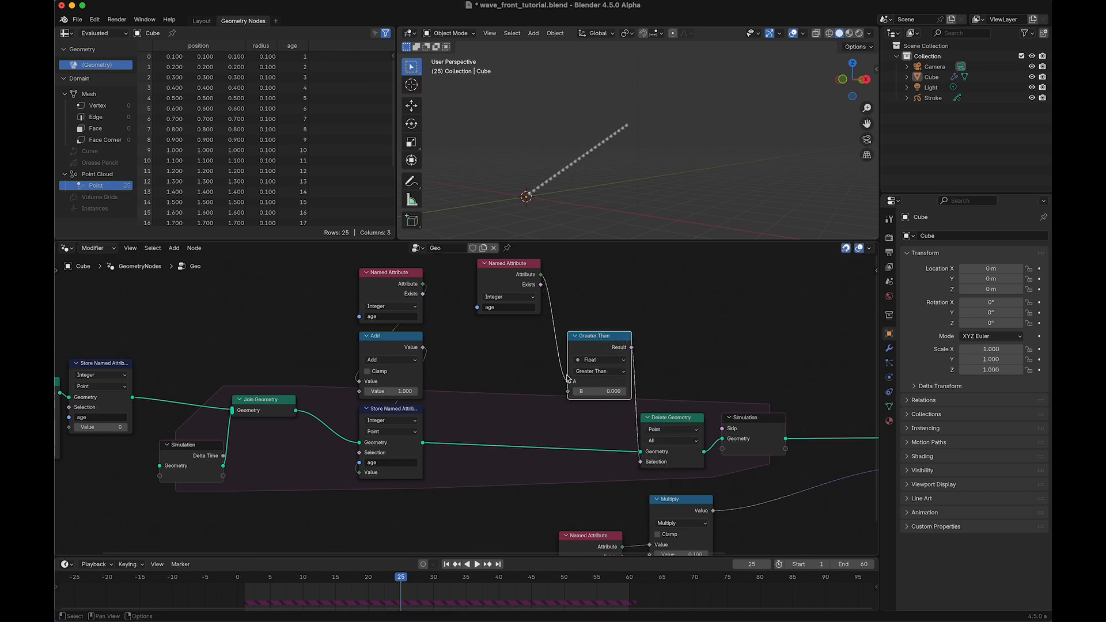
{"action": "type", "text": "50"}
{"action": "key", "text": "Return"}
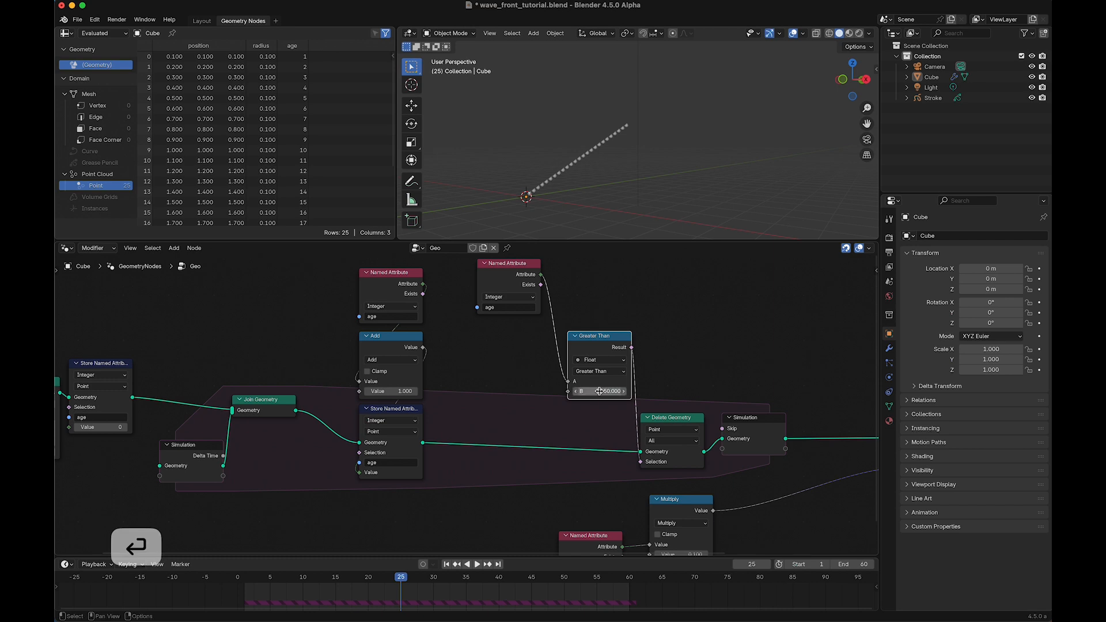
Step: Place Delete Geometry beside Store Named Attribute and stack the Greater Than and Named Attribute nodes above it
{"action": "left_click", "coordinate": [686, 417]}
{"action": "key", "text": "g"}
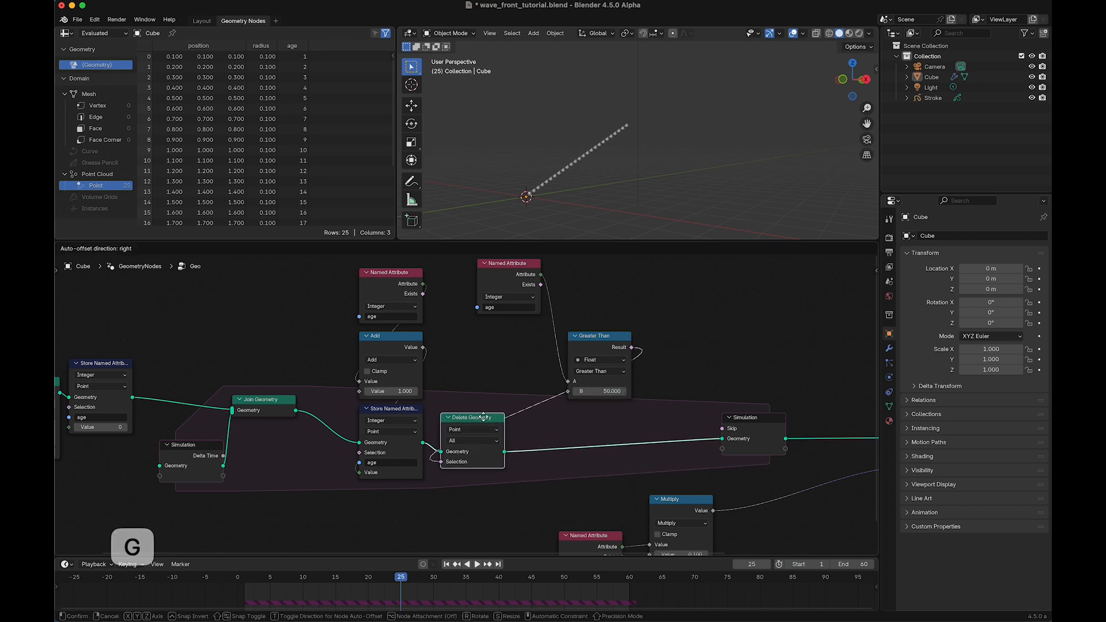
{"action": "left_click", "coordinate": [486, 417]}
{"action": "left_click", "coordinate": [612, 341]}
{"action": "key", "text": "g"}
{"action": "left_click", "coordinate": [483, 349]}
{"action": "left_click", "coordinate": [499, 278]}
{"action": "key", "text": "g"}
{"action": "left_click", "coordinate": [462, 296]}
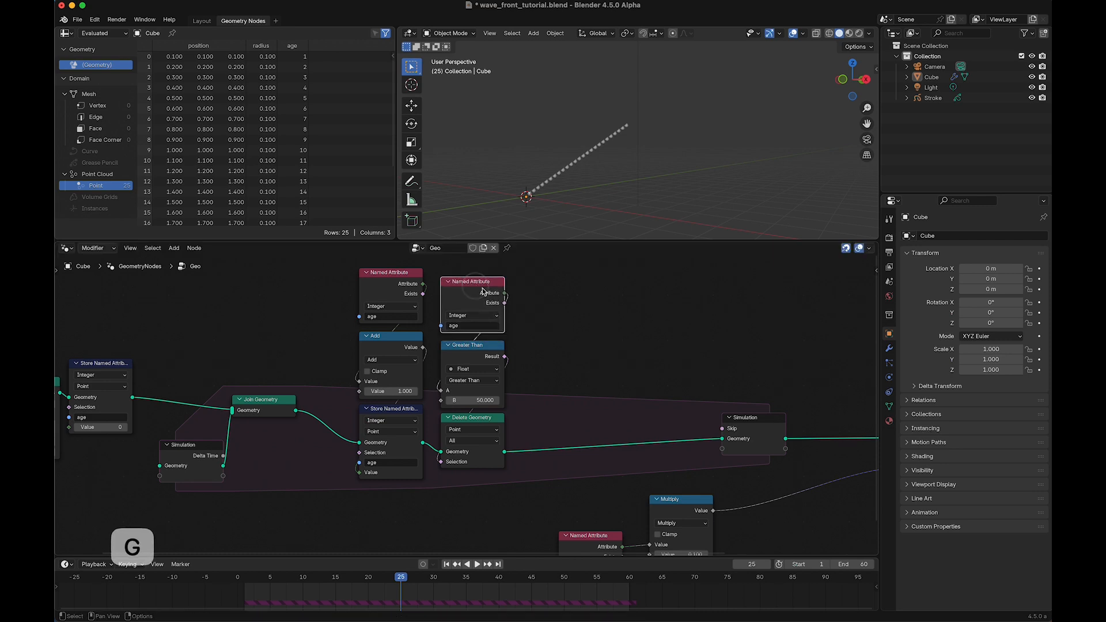
Step: Move the simulation output node close to the Delete Geometry node
{"action": "left_click", "coordinate": [735, 413]}
{"action": "key", "text": "g"}
{"action": "left_click", "coordinate": [601, 439]}
Step: Play the animation with the spreadsheet enlarged to check the point count and ages, then stop playback
{"action": "key", "text": "space"}
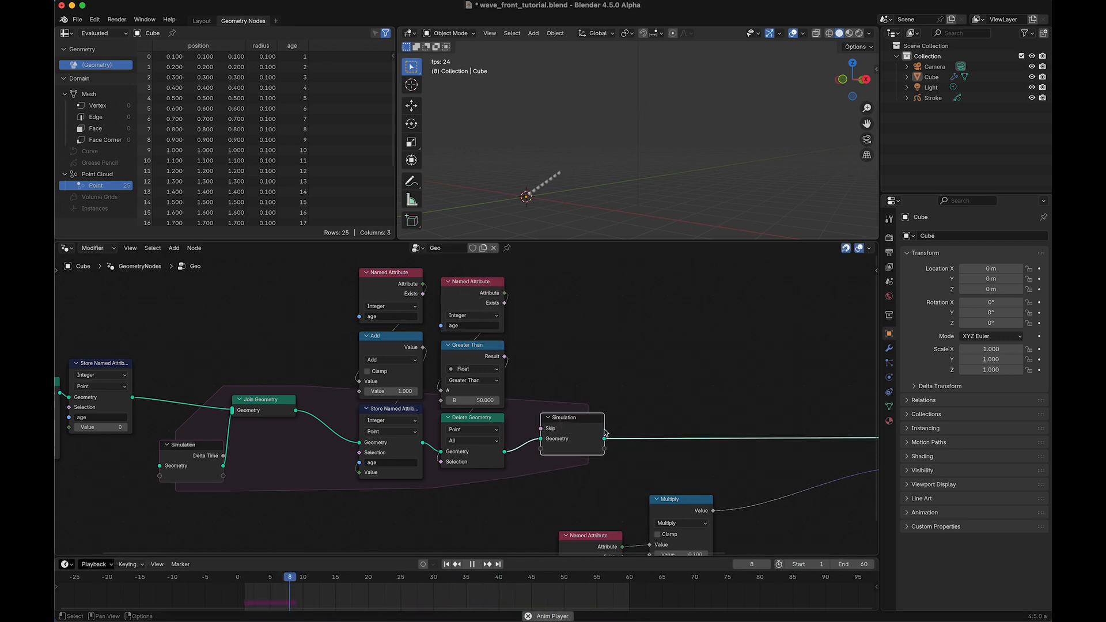
{"action": "scroll", "coordinate": [232, 107], "scroll_direction": "down", "scroll_amount": 3}
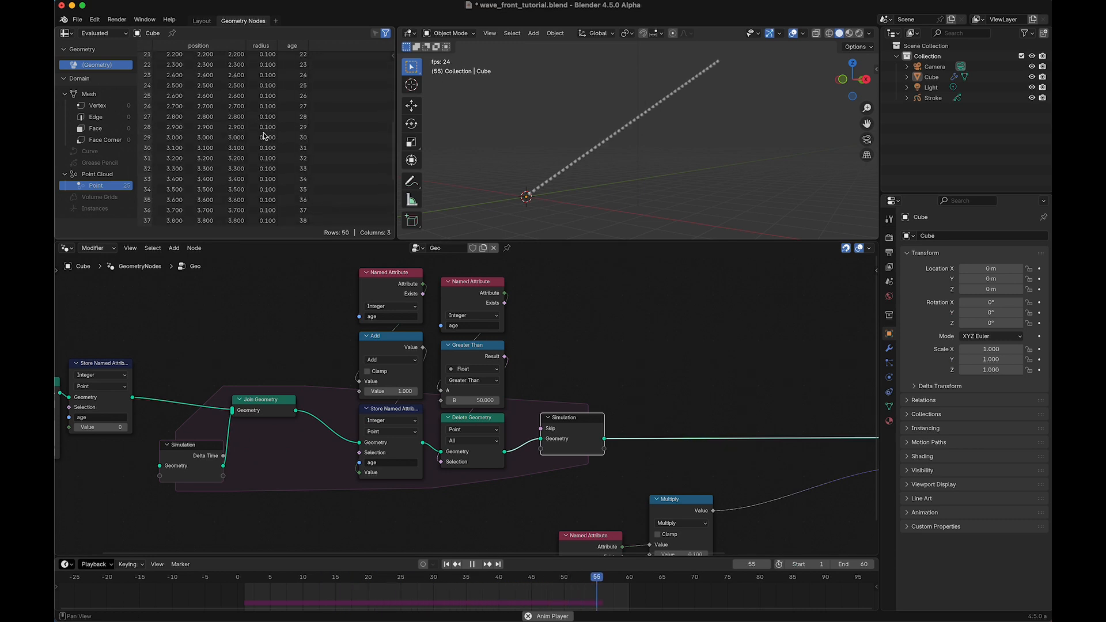
{"action": "left_click_drag", "start_coordinate": [296, 241], "coordinate": [331, 530]}
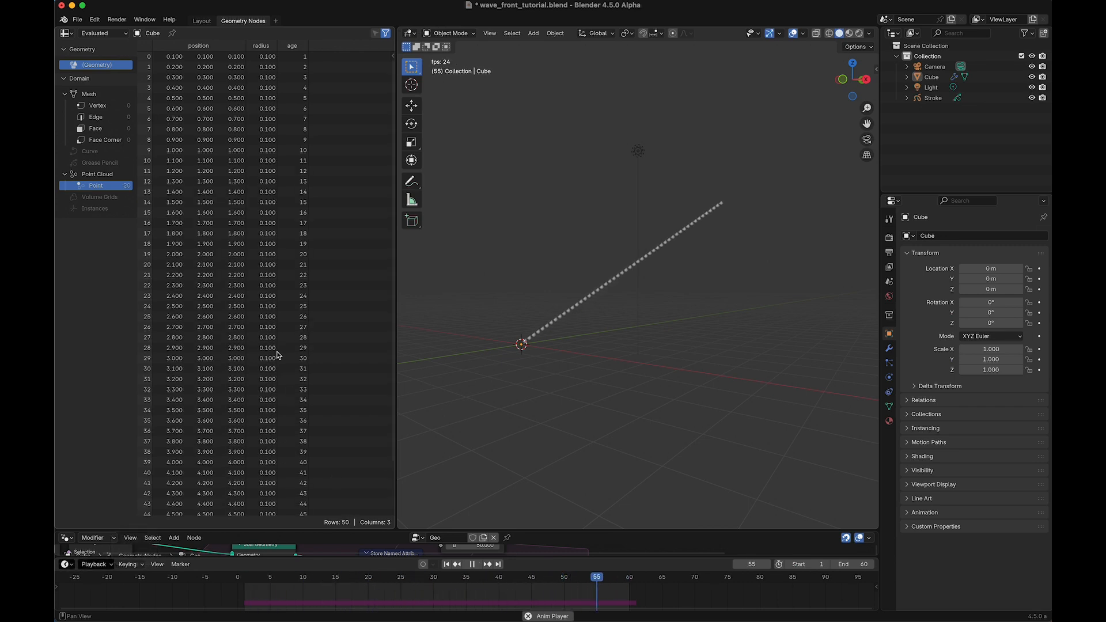
{"action": "key", "text": "space"}
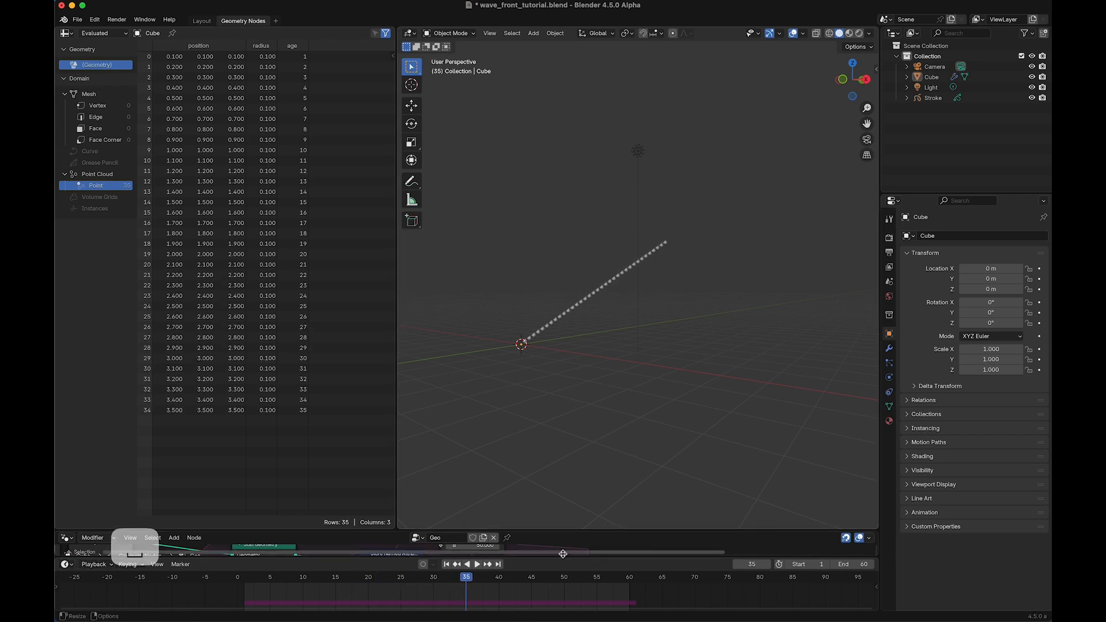
Step: Enlarge the node editor so the whole node tree has room
{"action": "left_click_drag", "start_coordinate": [519, 311], "coordinate": [523, 164]}
{"action": "scroll", "coordinate": [576, 304], "scroll_direction": "down", "scroll_amount": 5}
{"action": "middle_click_drag", "start_coordinate": [566, 345], "coordinate": [567, 329]}
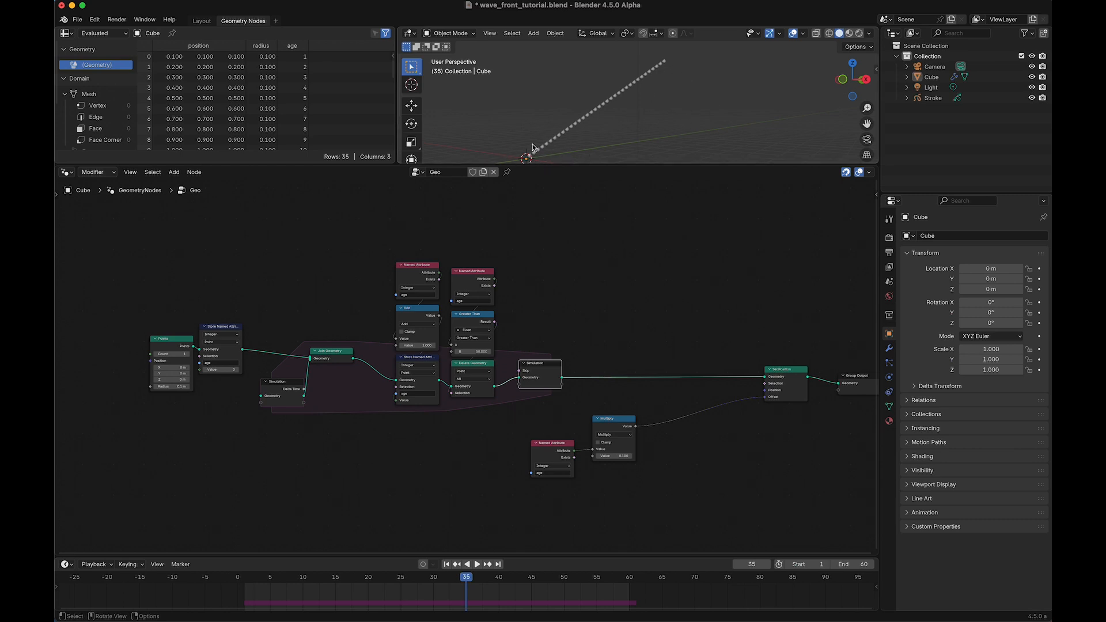
{"action": "scroll", "coordinate": [199, 466], "scroll_direction": "up", "scroll_amount": 2}
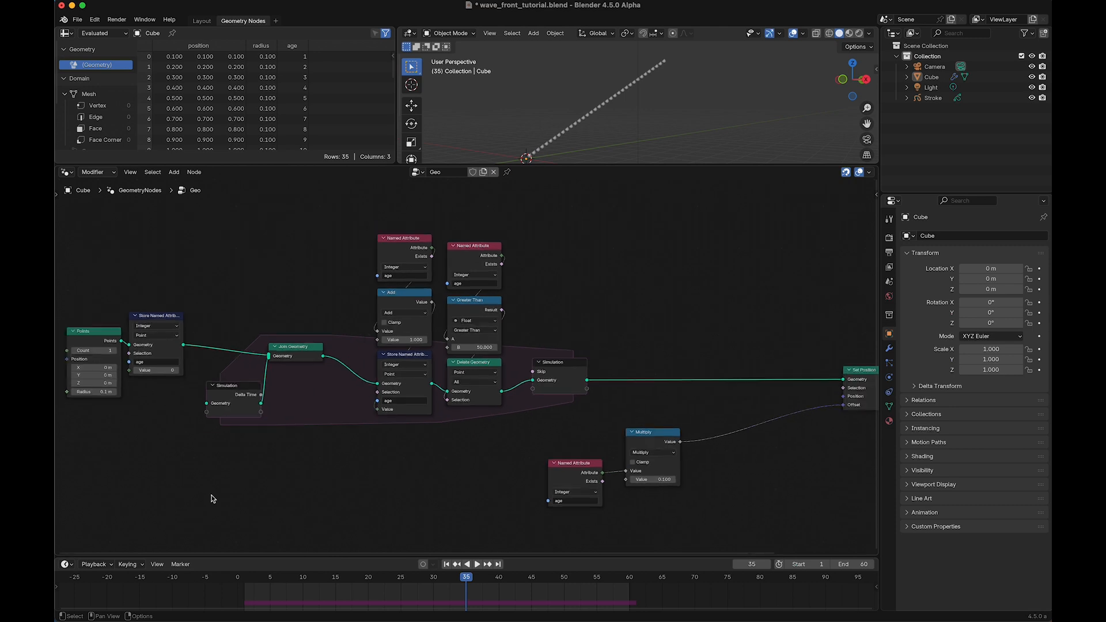
Step: Reposition the Join Geometry node and move the Points and first Store Named Attribute nodes away from the simulation zone
{"action": "middle_click_drag", "start_coordinate": [210, 495], "coordinate": [363, 477]}
{"action": "left_click", "coordinate": [433, 333]}
{"action": "left_click_drag", "start_coordinate": [433, 333], "coordinate": [457, 350]}
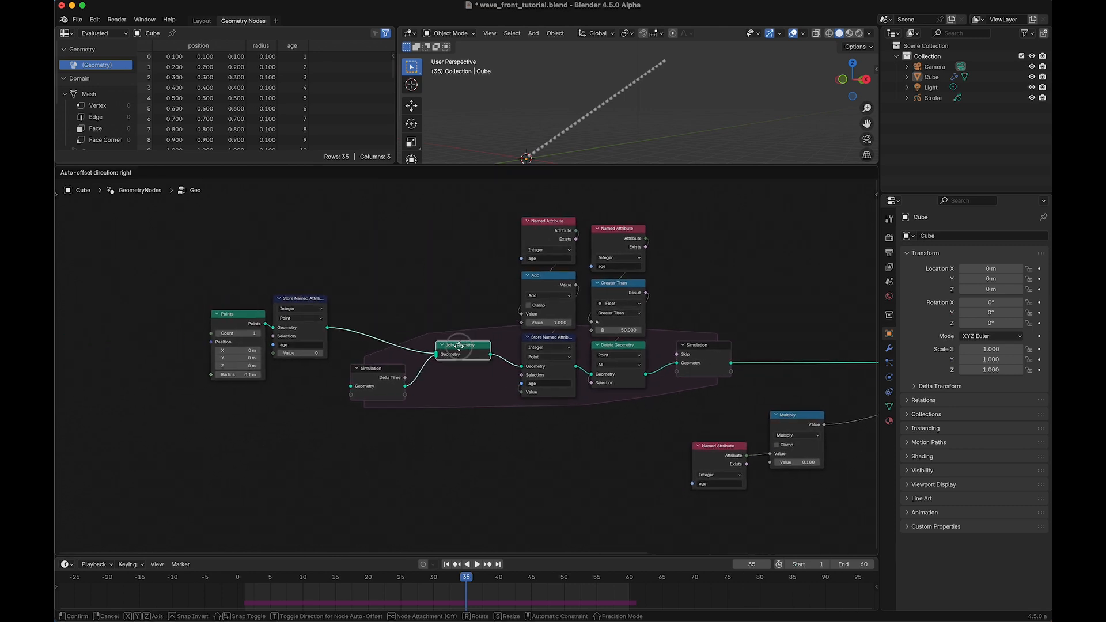
{"action": "middle_click_drag", "start_coordinate": [371, 442], "coordinate": [424, 507]}
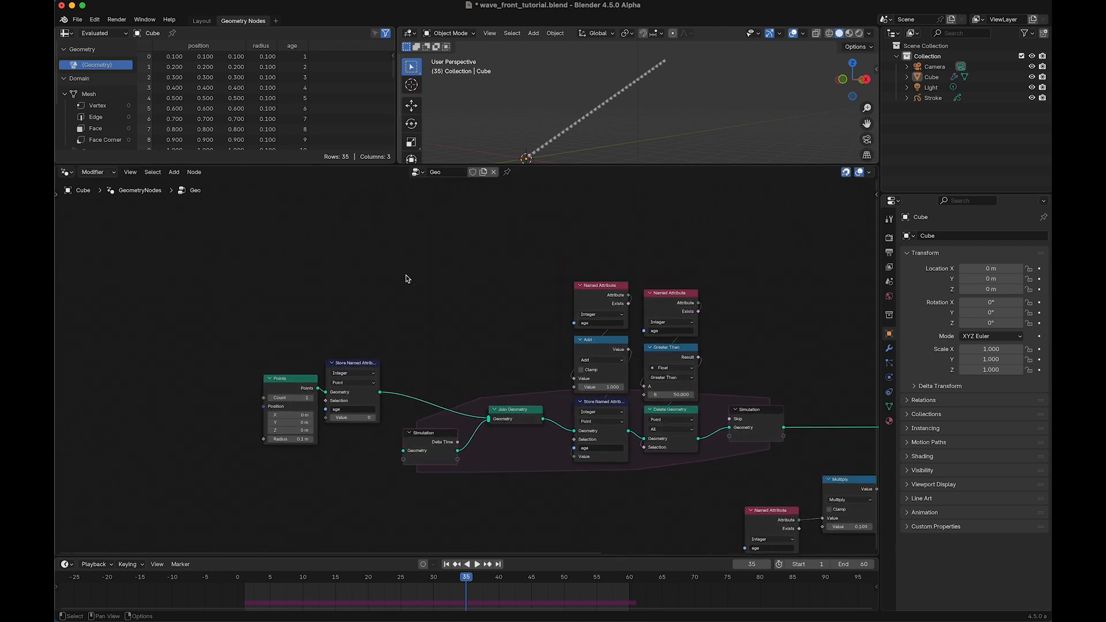
{"action": "left_click_drag", "start_coordinate": [406, 337], "coordinate": [276, 438]}
{"action": "key", "text": "g"}
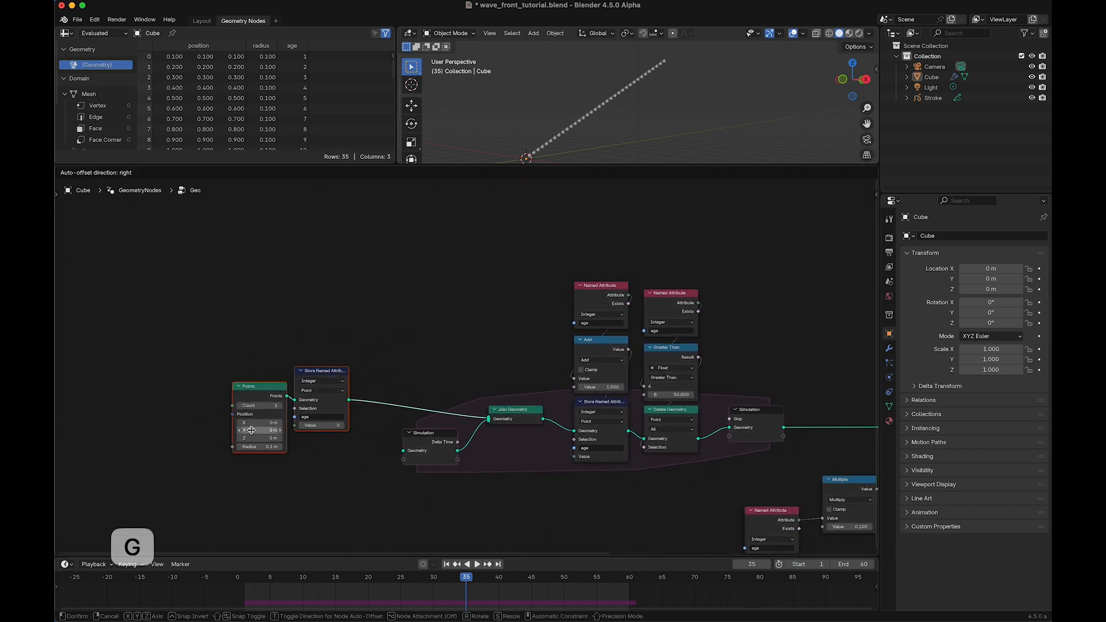
{"action": "left_click", "coordinate": [231, 439]}
Step: Place the moved Points and Store Named Attribute nodes, and add a Scene Time node above them
{"action": "left_click", "coordinate": [350, 361]}
{"action": "key", "text": "shift+a"}
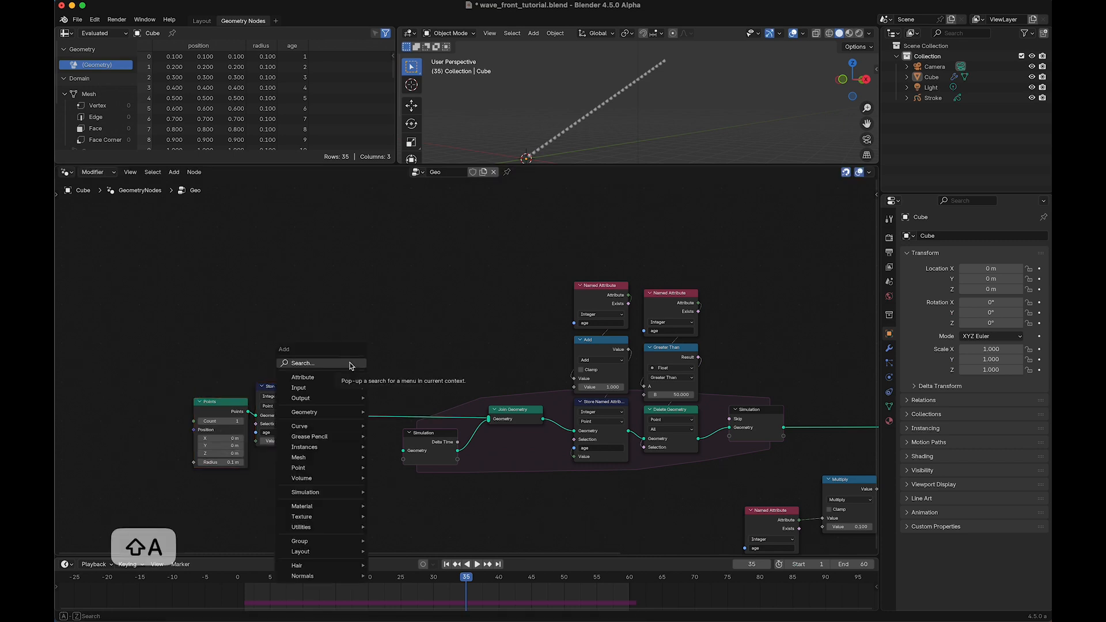
{"action": "type", "text": "scene time"}
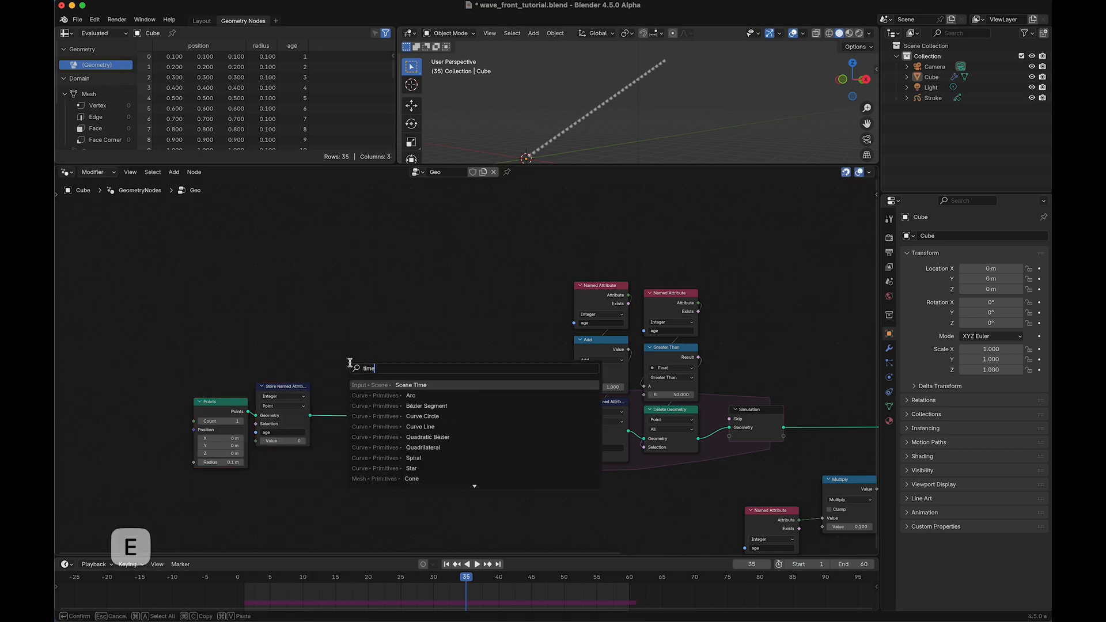
{"action": "key", "text": "Return"}
{"action": "left_click", "coordinate": [266, 246]}
Step: Add an integer Modulo node driven by the Scene Time node's Frame output, with a second value of 10
{"action": "key", "text": "shift+a"}
{"action": "type", "text": "mo"}
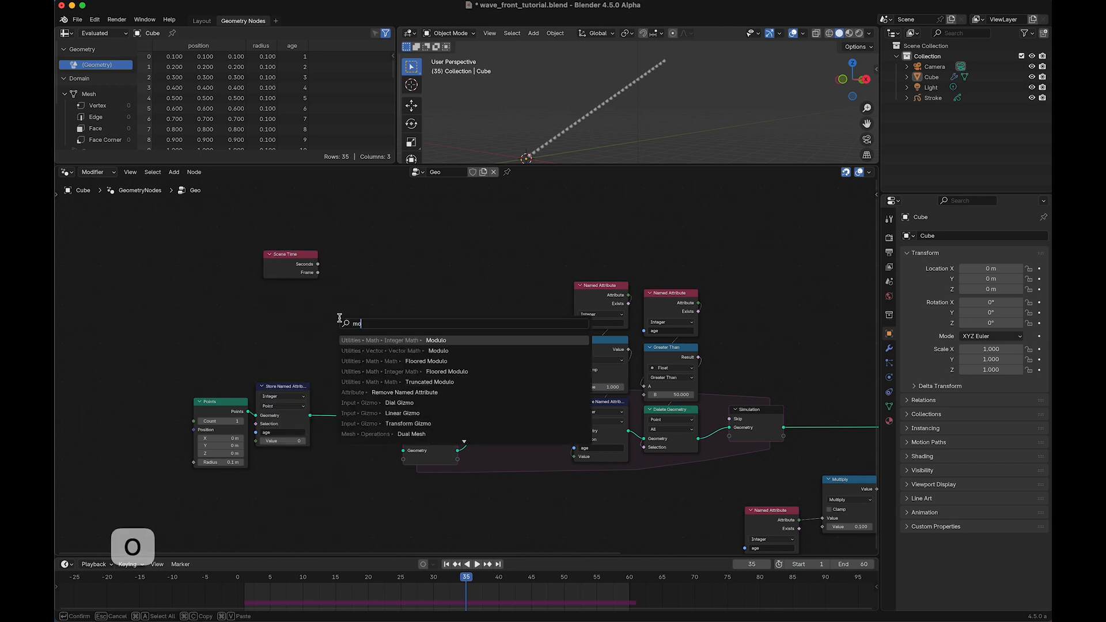
{"action": "key", "text": "Return"}
{"action": "left_click", "coordinate": [319, 299]}
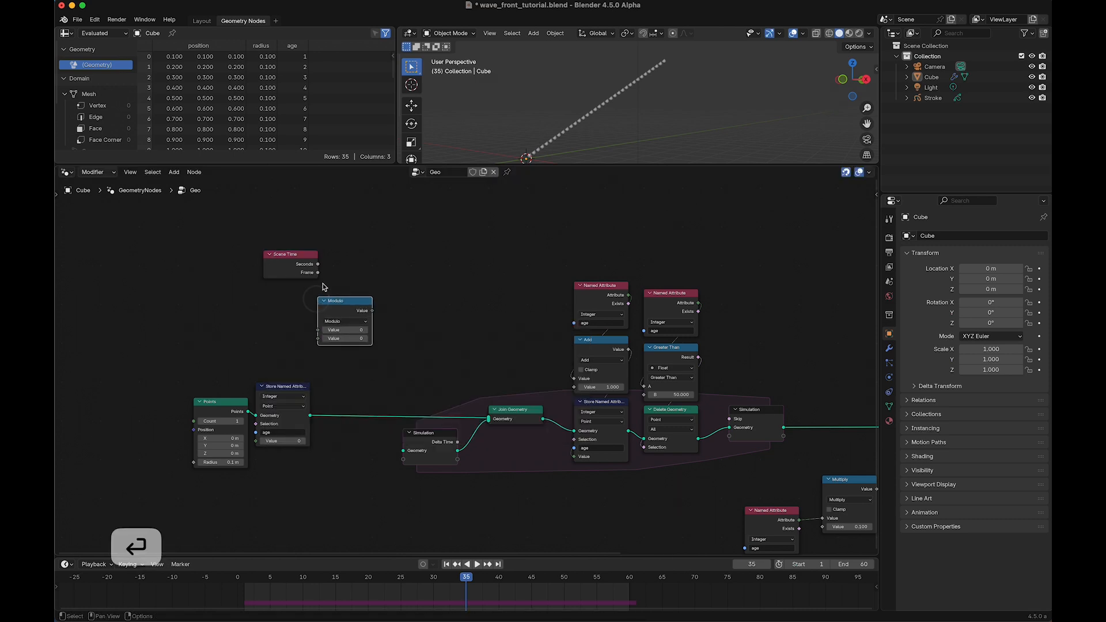
{"action": "left_click_drag", "start_coordinate": [318, 272], "coordinate": [317, 329]}
{"action": "left_click", "coordinate": [342, 338]}
{"action": "type", "text": "10"}
{"action": "key", "text": "Return"}
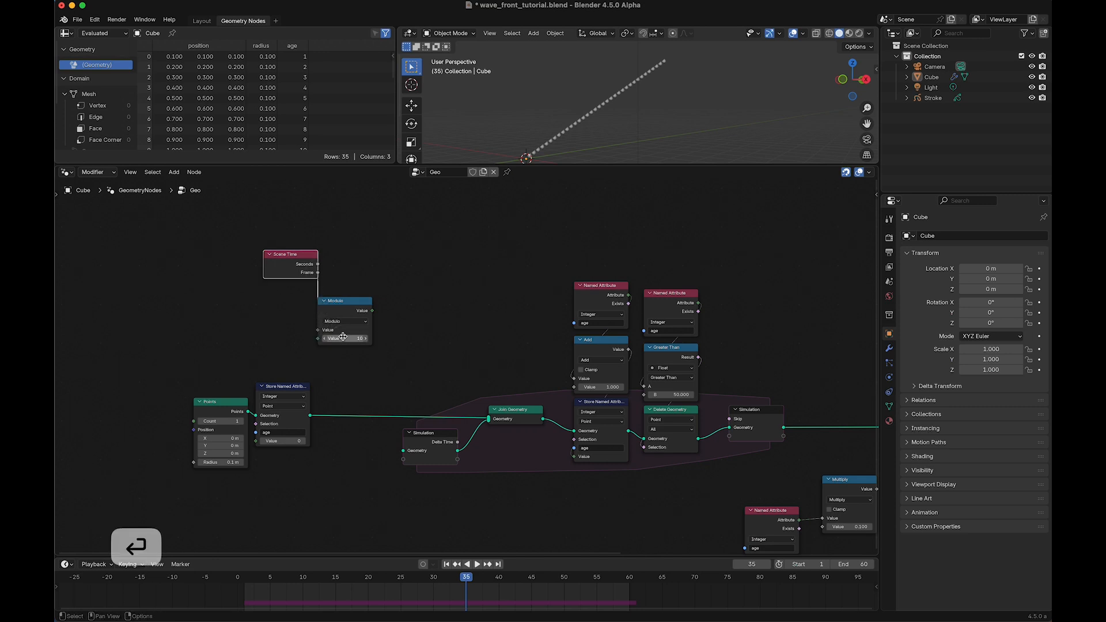
Step: Shift the Scene Time and Modulo nodes aside and add an integer Equal node comparing the Modulo result with 1
{"action": "left_click_drag", "start_coordinate": [346, 256], "coordinate": [344, 327]}
{"action": "key", "text": "g"}
{"action": "left_click", "coordinate": [192, 300]}
{"action": "key", "text": "Return"}
{"action": "left_click", "coordinate": [364, 375]}
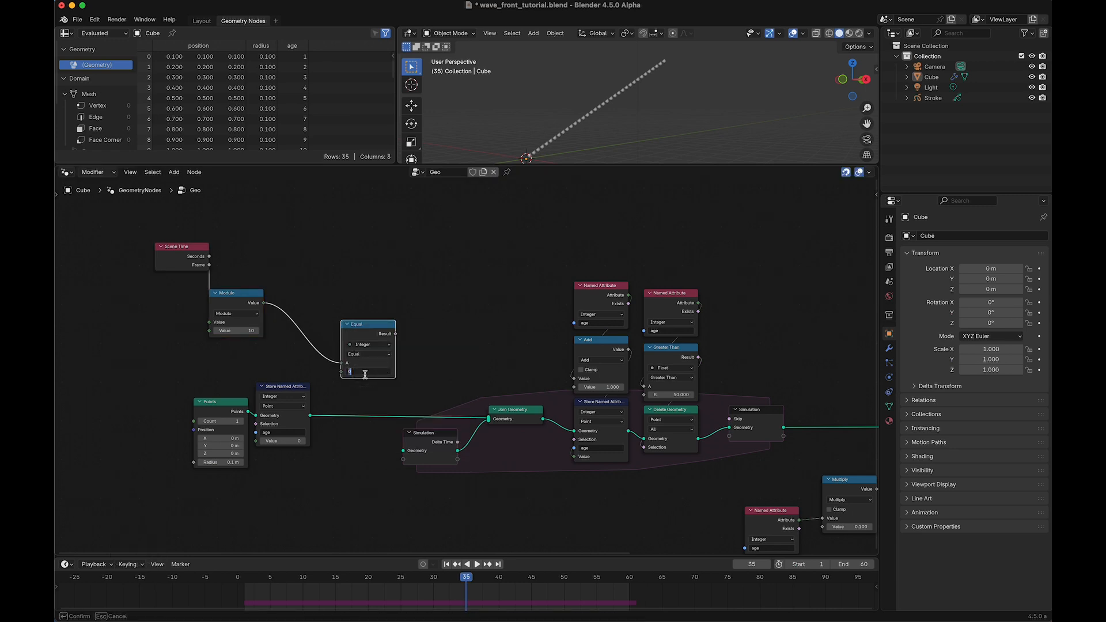
{"action": "type", "text": "1"}
{"action": "key", "text": "Return"}
Step: Bring the Modulo and Scene Time nodes close to the Equal node and shift all three up, clear of the geometry link
{"action": "left_click", "coordinate": [244, 294]}
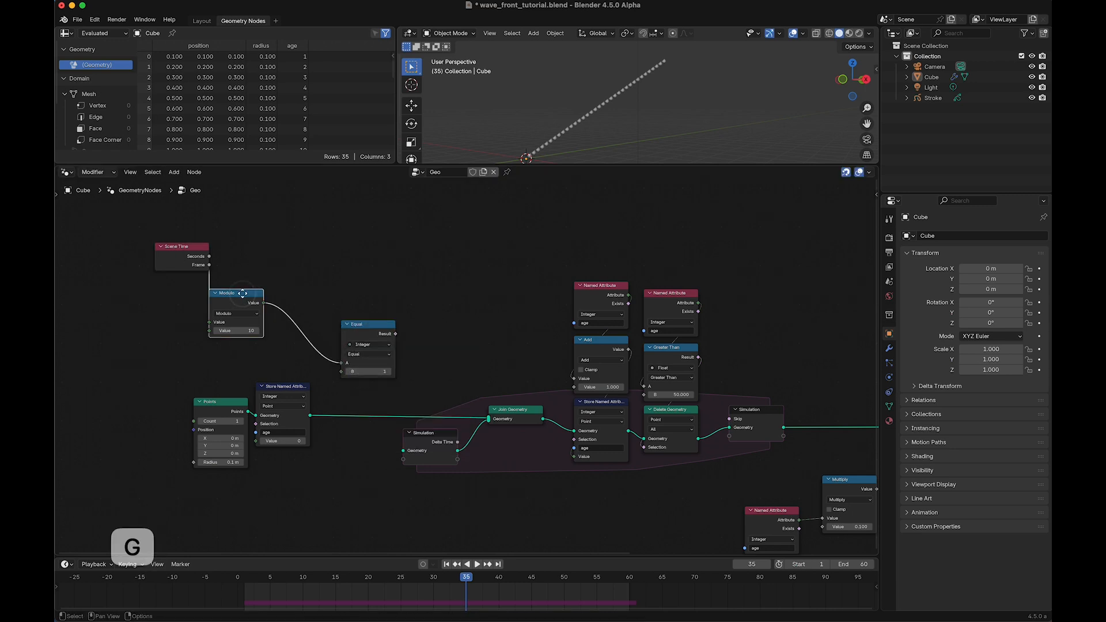
{"action": "key", "text": "g"}
{"action": "left_click", "coordinate": [306, 291]}
{"action": "left_click", "coordinate": [198, 258]}
{"action": "key", "text": "g"}
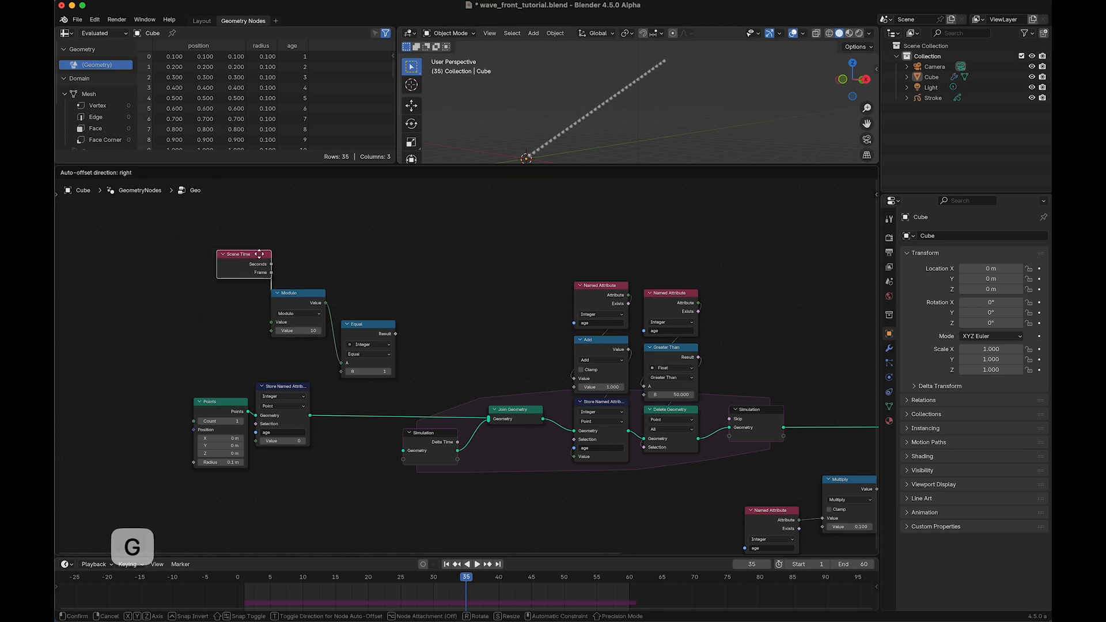
{"action": "left_click", "coordinate": [276, 262]}
{"action": "left_click_drag", "start_coordinate": [439, 254], "coordinate": [240, 345]}
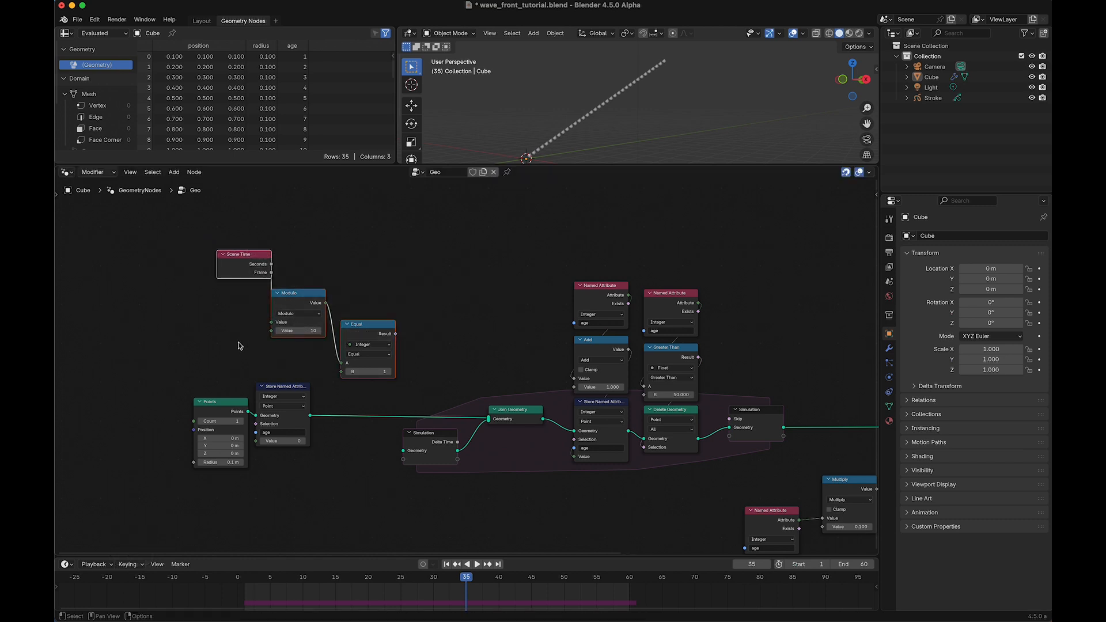
{"action": "key", "text": "g"}
{"action": "left_click", "coordinate": [185, 313]}
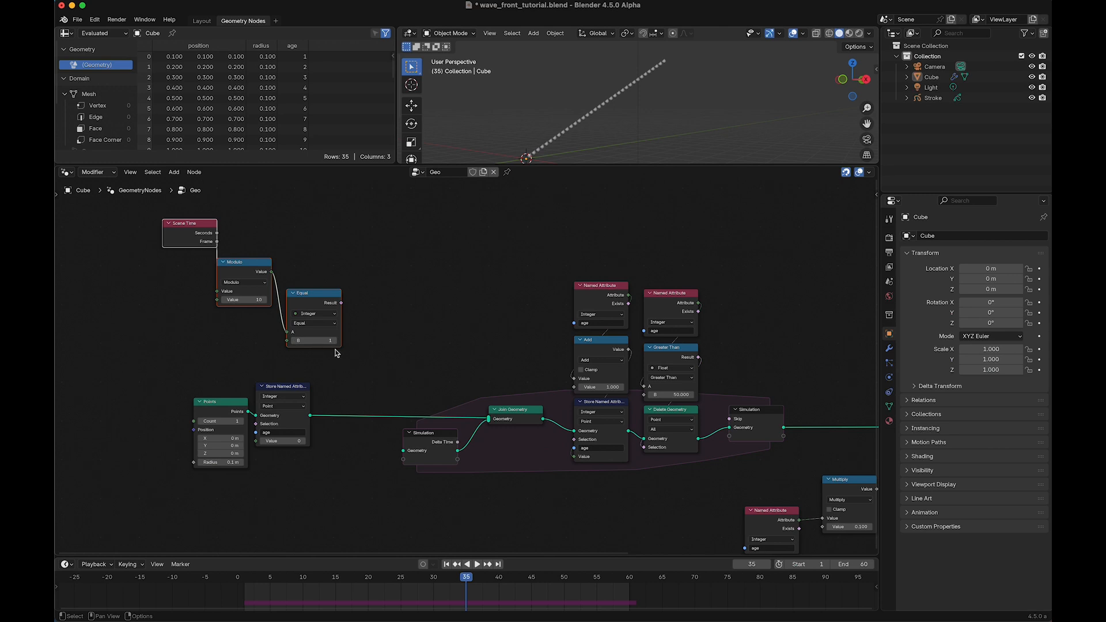
Step: Add a Geometry Switch node controlled by the Equal node's result and place it before the Join Geometry node
{"action": "left_click_drag", "start_coordinate": [342, 303], "coordinate": [370, 390]}
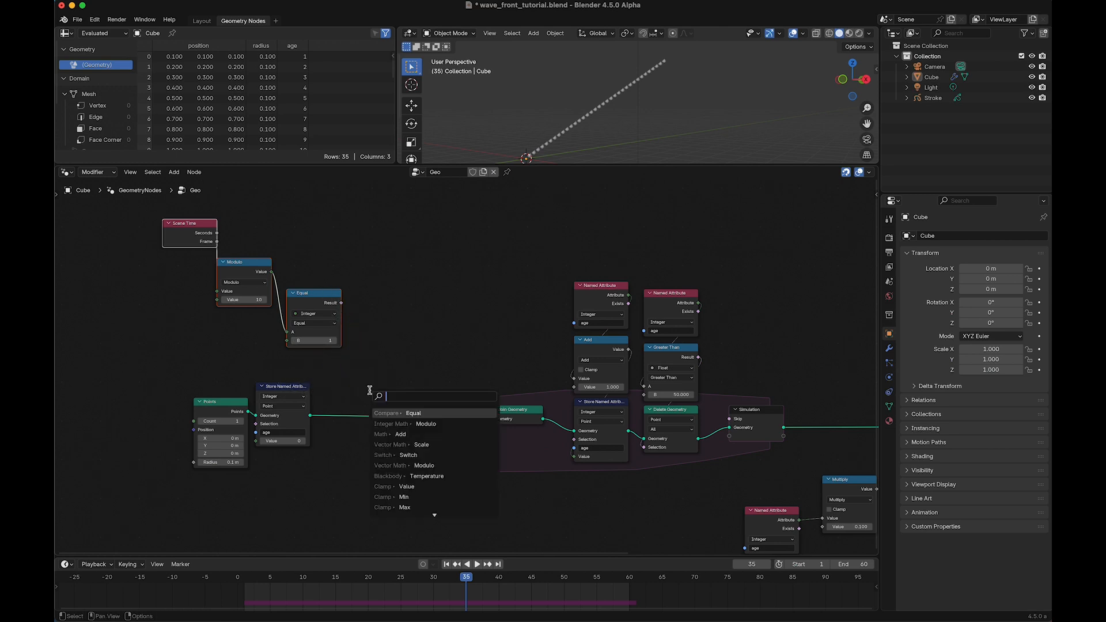
{"action": "type", "text": "switch"}
{"action": "key", "text": "Return"}
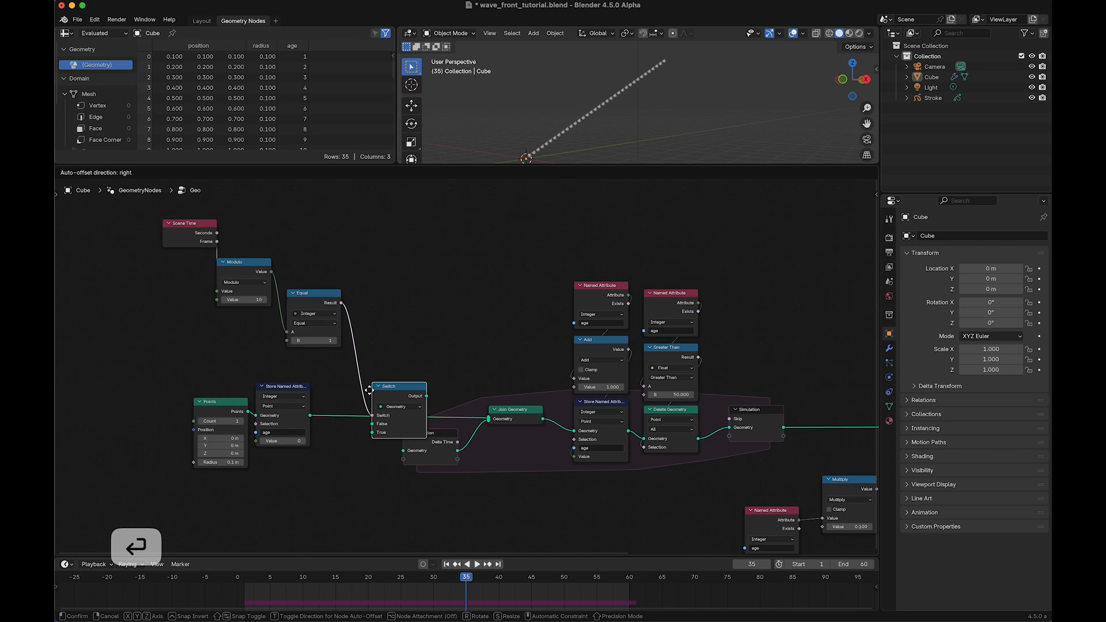
{"action": "left_click", "coordinate": [381, 363]}
Step: Route the first Store Named Attribute through the Switch's True input into Join Geometry, and cut the direct link
{"action": "left_click_drag", "start_coordinate": [310, 416], "coordinate": [399, 403]}
{"action": "left_click_drag", "start_coordinate": [442, 365], "coordinate": [489, 420]}
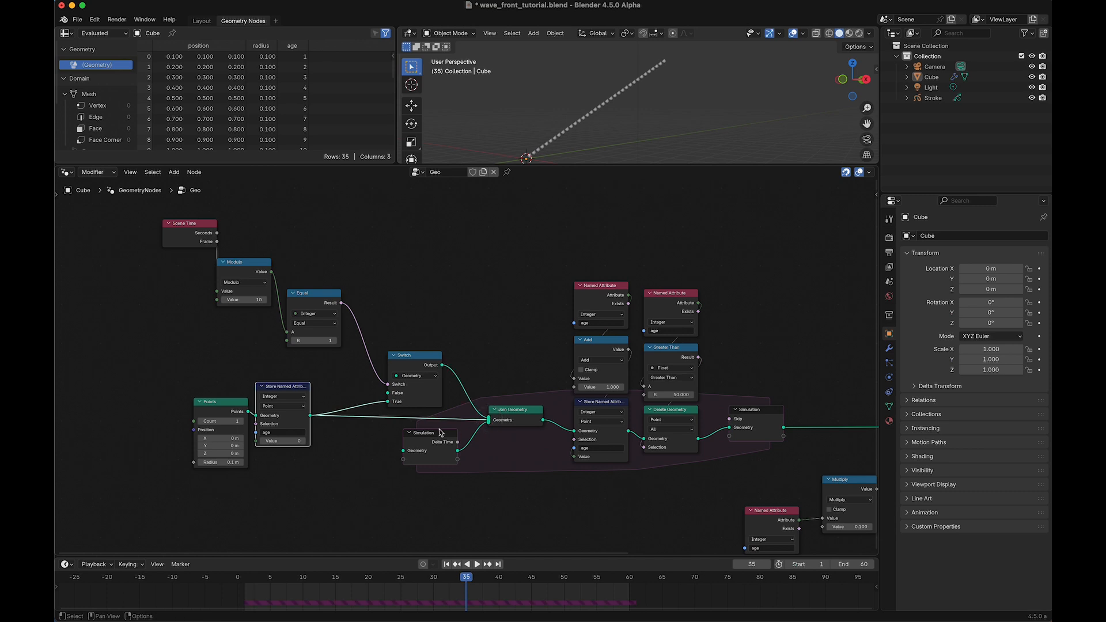
{"action": "right_click_drag", "start_coordinate": [376, 429], "coordinate": [370, 437], "text": "ctrl"}
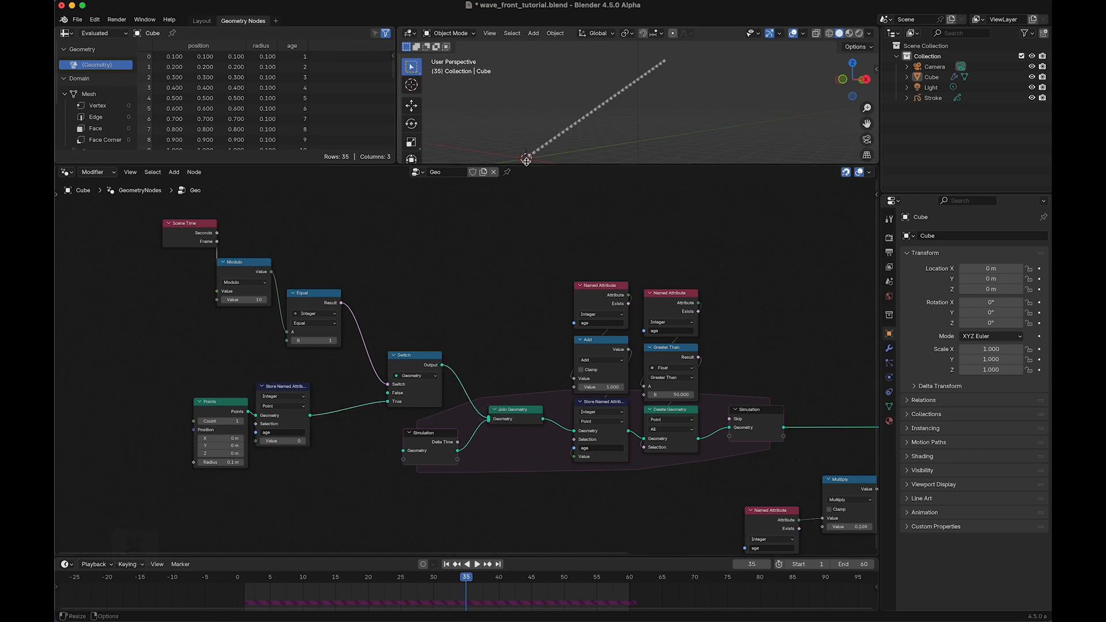
Step: Play the animation while trying a Modulo value of 5, and set it back to 10
{"action": "key", "text": "space"}
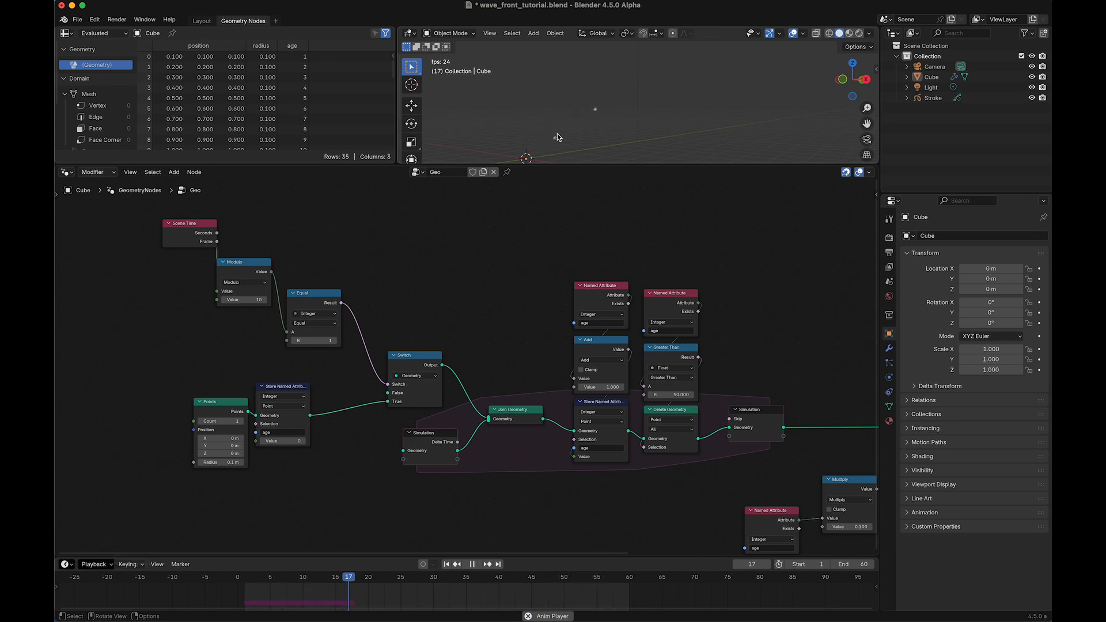
{"action": "left_click", "coordinate": [248, 301]}
{"action": "type", "text": "5"}
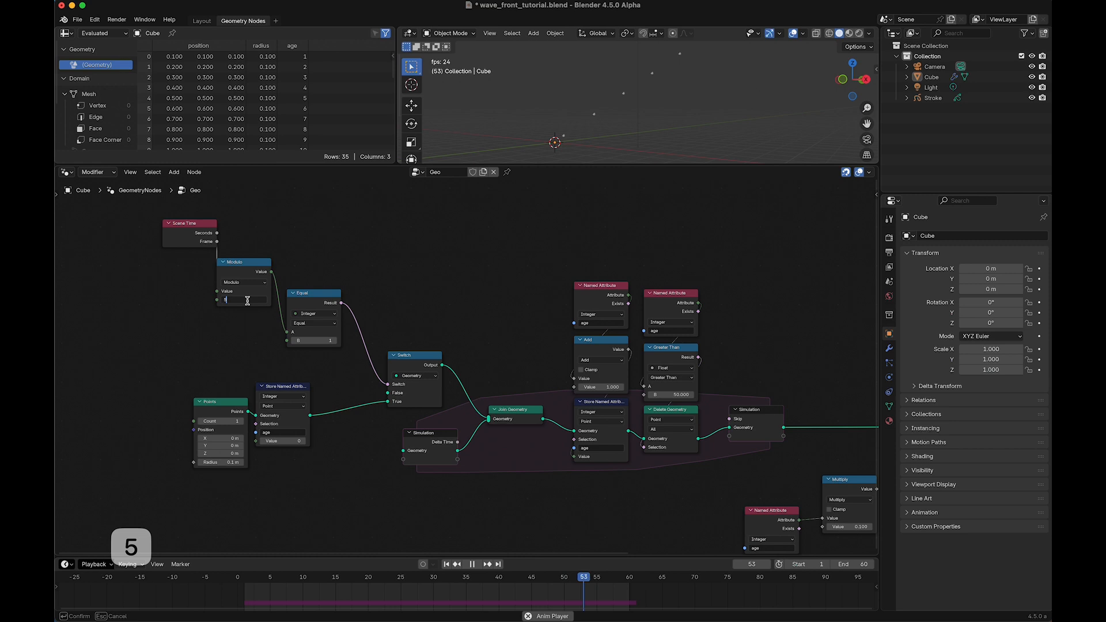
{"action": "key", "text": "Return"}
{"action": "left_click", "coordinate": [247, 300]}
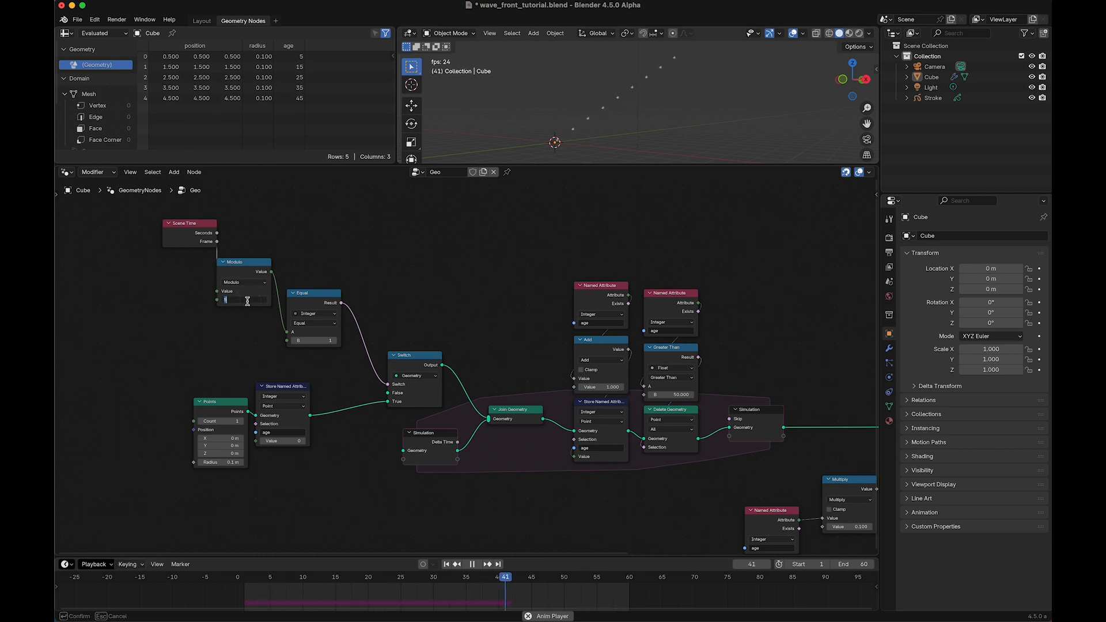
{"action": "type", "text": "10"}
{"action": "key", "text": "Return"}
Step: Stack the Equal and Modulo nodes directly above the Switch node
{"action": "left_click", "coordinate": [332, 295]}
{"action": "key", "text": "g"}
{"action": "left_click", "coordinate": [424, 293]}
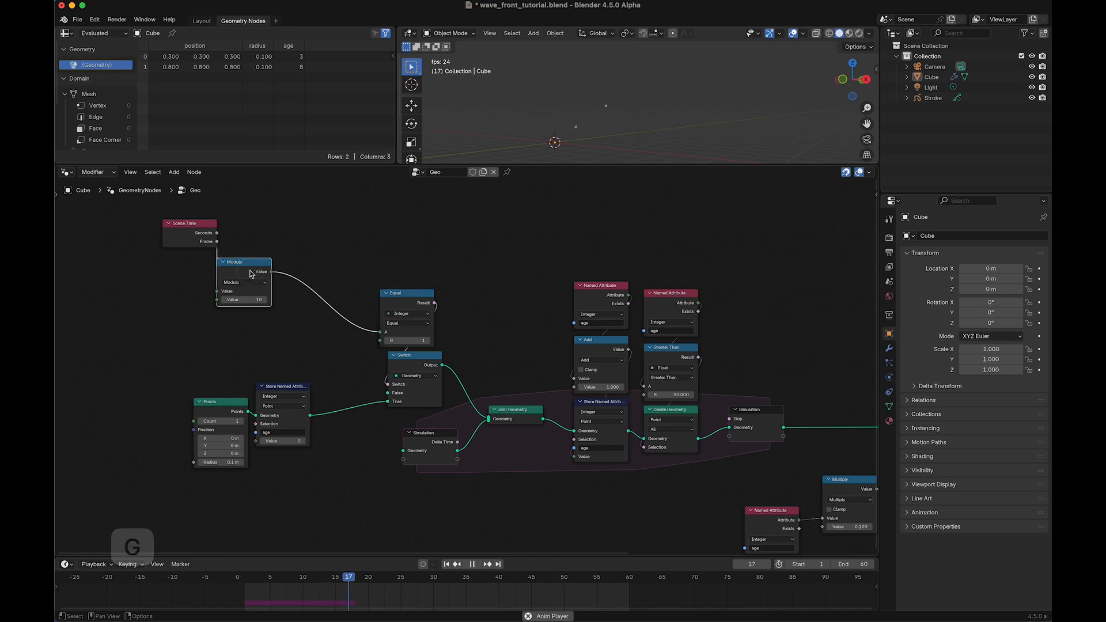
{"action": "left_click", "coordinate": [253, 272]}
{"action": "key", "text": "g"}
{"action": "left_click", "coordinate": [440, 245]}
Step: Place the Scene Time node on top of the Modulo node and stop the playback
{"action": "key", "text": "g"}
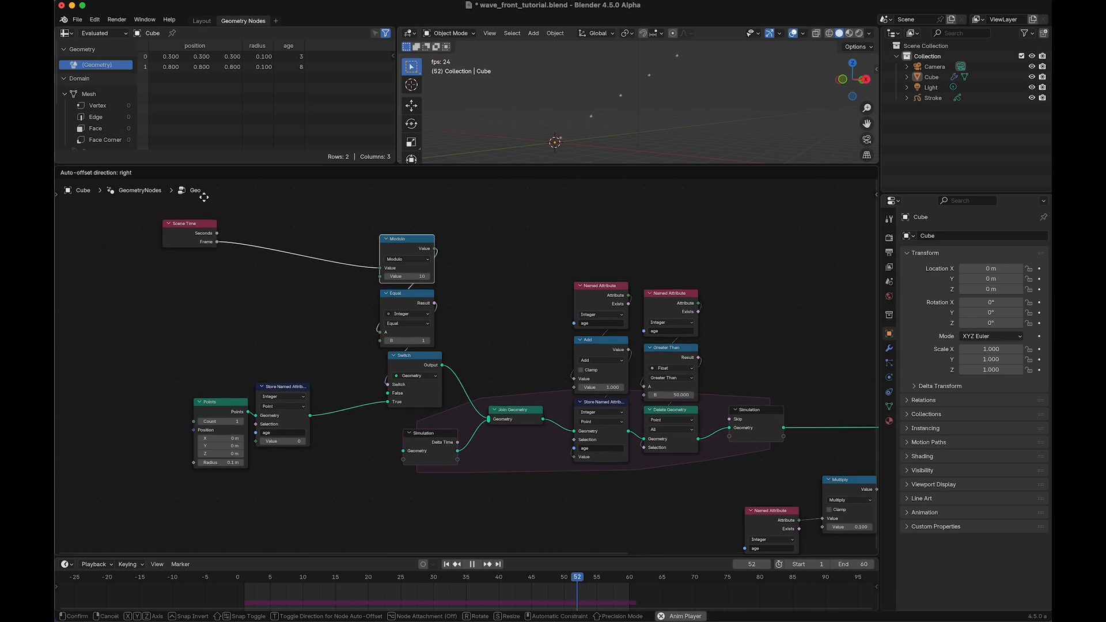
{"action": "left_click", "coordinate": [202, 196]}
{"action": "left_click", "coordinate": [199, 226]}
{"action": "key", "text": "g"}
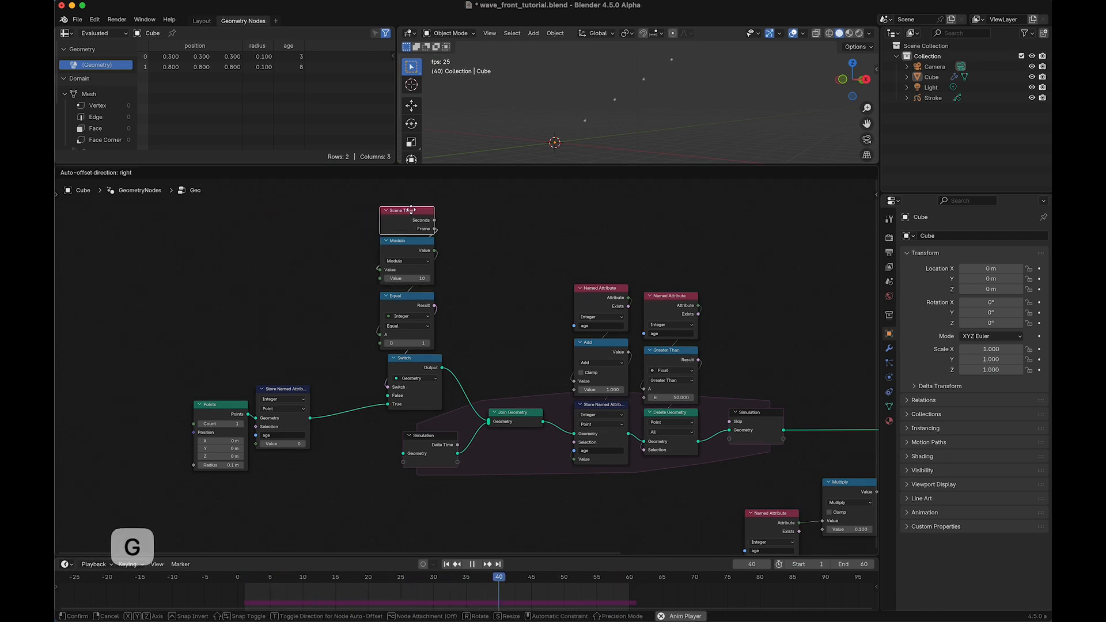
{"action": "left_click", "coordinate": [413, 213]}
{"action": "left_click", "coordinate": [472, 291]}
{"action": "key", "text": "space"}
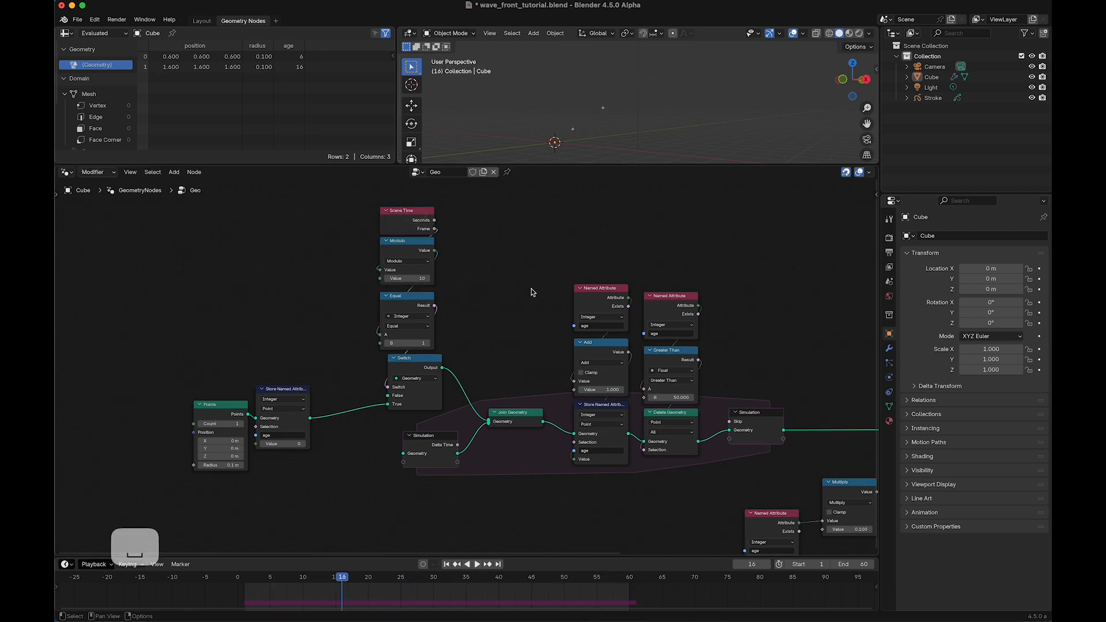
Step: Move the Points and first Store Named Attribute nodes right beside the Switch node
{"action": "middle_click_drag", "start_coordinate": [527, 337], "coordinate": [521, 309]}
{"action": "left_click_drag", "start_coordinate": [322, 347], "coordinate": [215, 451]}
{"action": "key", "text": "g"}
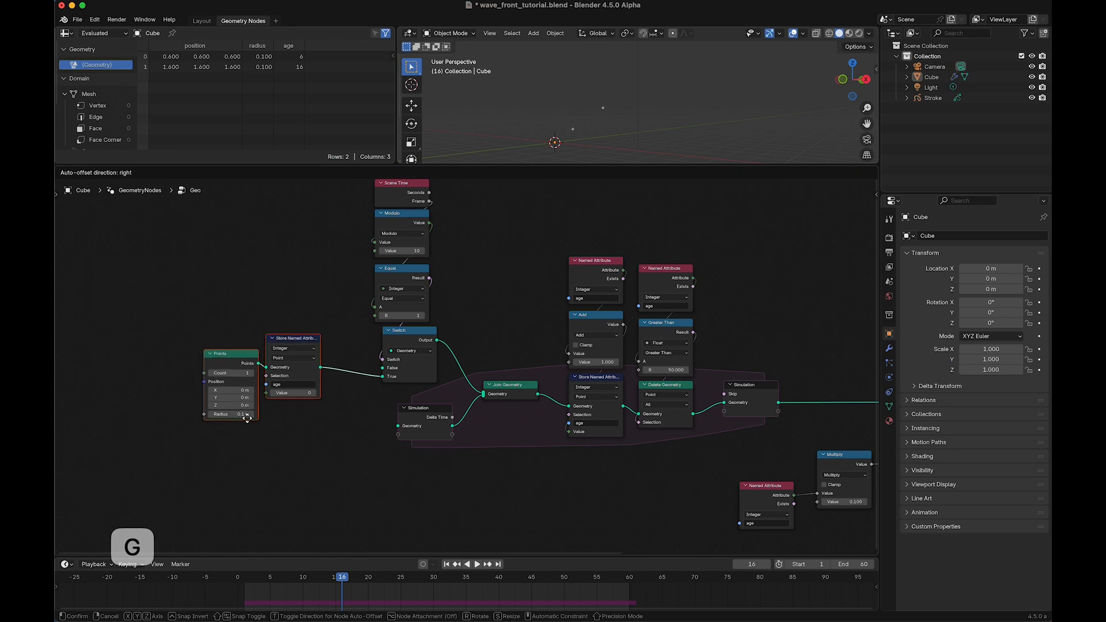
{"action": "left_click", "coordinate": [275, 420]}
Step: Replace the Points node with a Curve Circle connected to the first Store Named Attribute's Geometry input
{"action": "middle_click_drag", "start_coordinate": [313, 470], "coordinate": [471, 476]}
{"action": "left_click", "coordinate": [231, 333]}
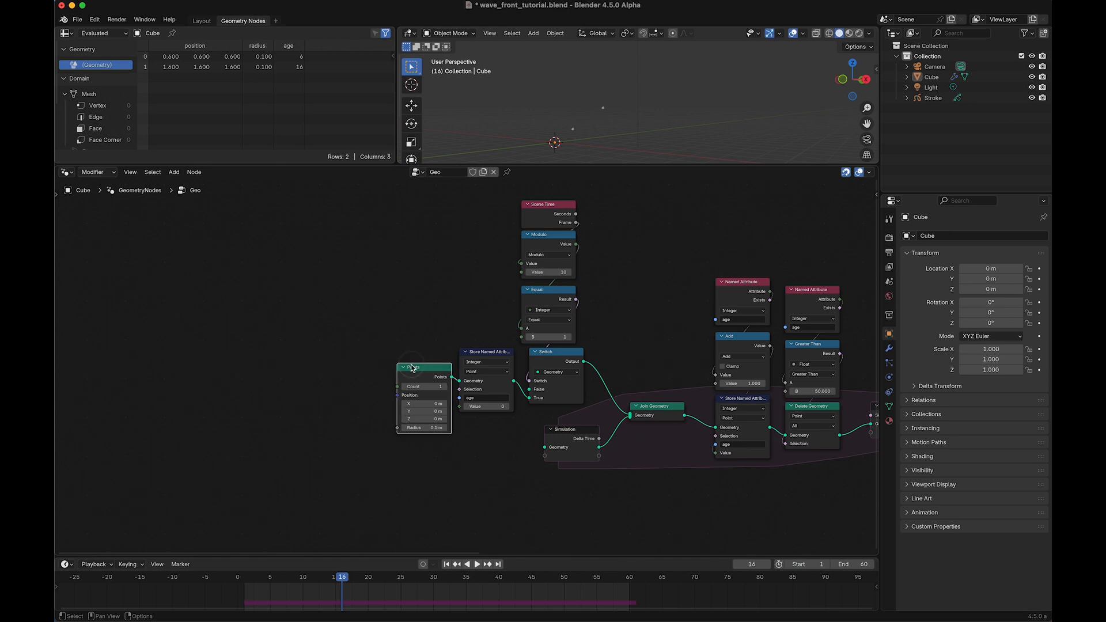
{"action": "key", "text": "x"}
{"action": "key", "text": "shift+a"}
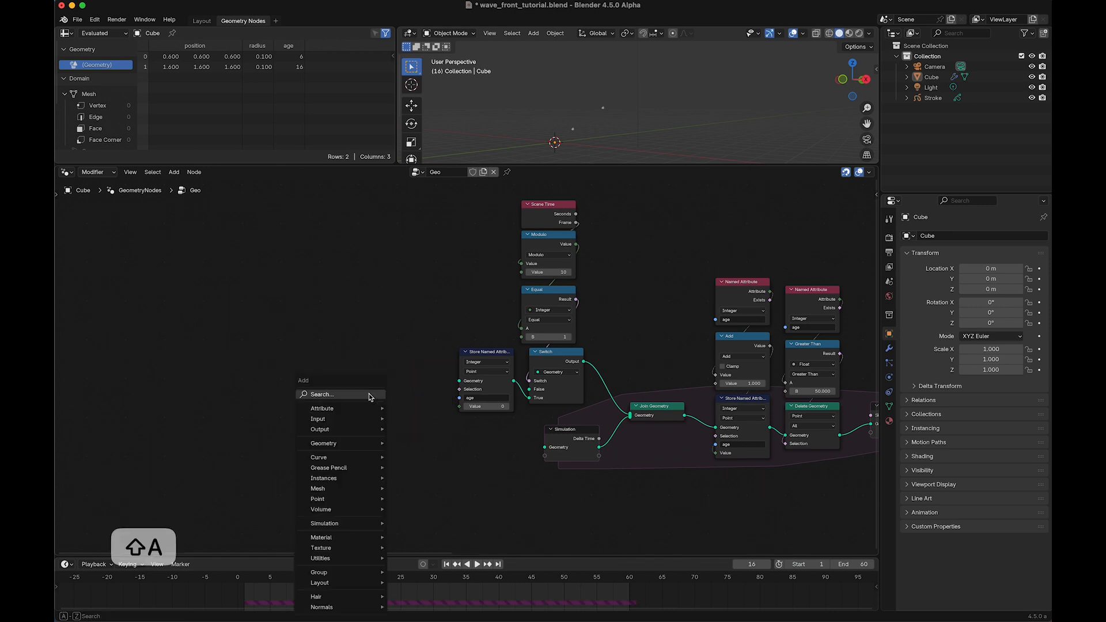
{"action": "type", "text": "curve ci"}
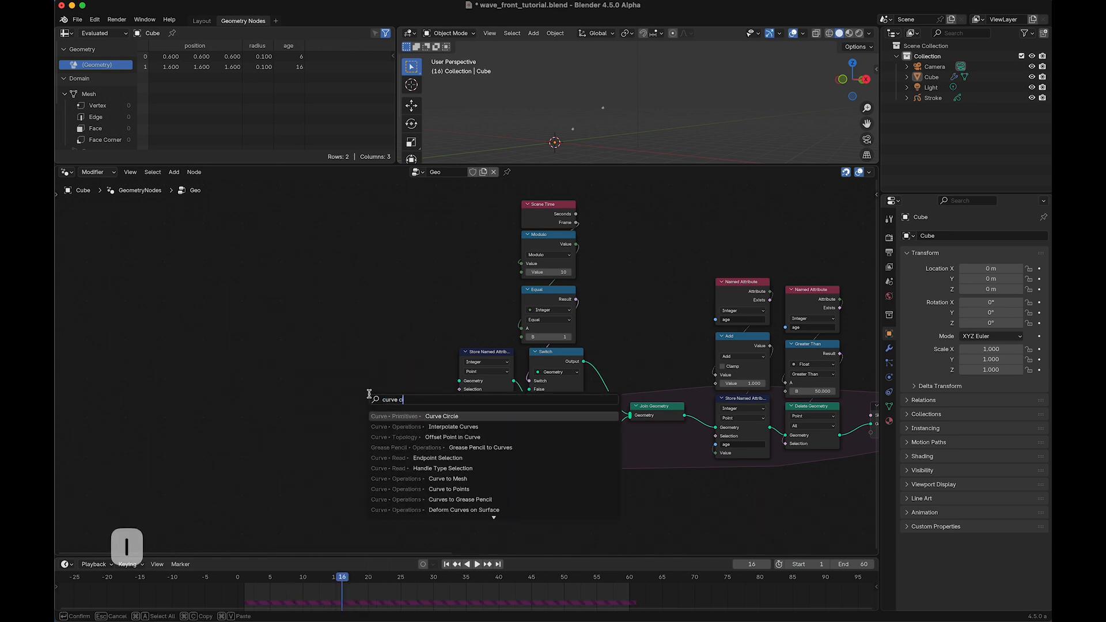
{"action": "key", "text": "Return"}
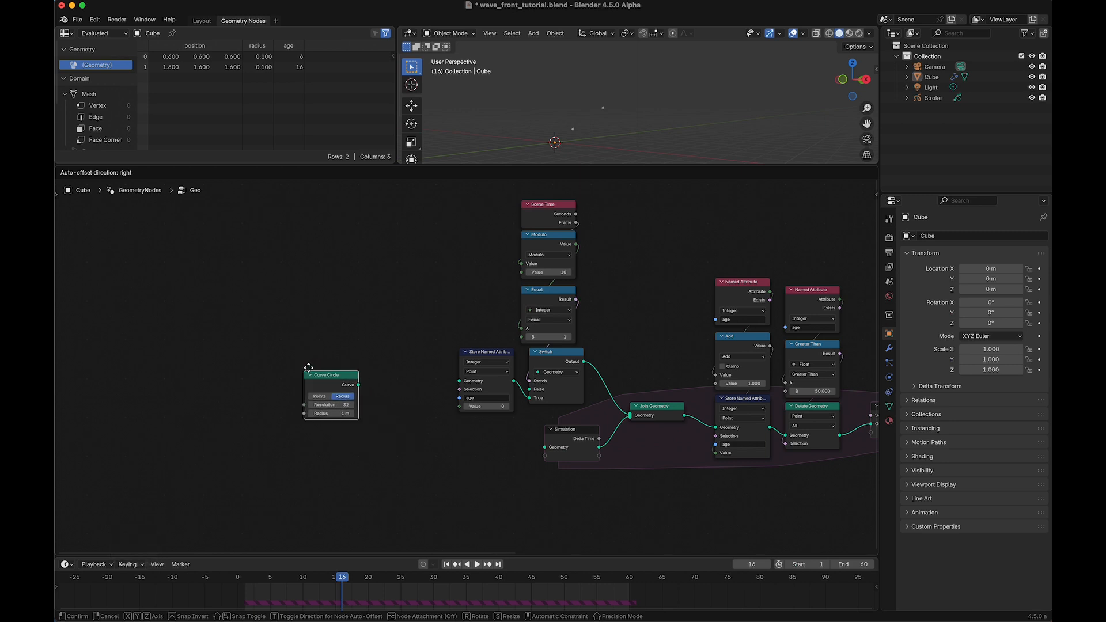
{"action": "left_click", "coordinate": [306, 370]}
{"action": "left_click_drag", "start_coordinate": [359, 385], "coordinate": [460, 383]}
Step: Play the animation from the first frame, examine how the emitted circles travel in the viewport, and stop playback
{"action": "middle_click_drag", "start_coordinate": [574, 133], "coordinate": [559, 37]}
{"action": "middle_click_drag", "start_coordinate": [555, 96], "coordinate": [584, 89], "text": "shift"}
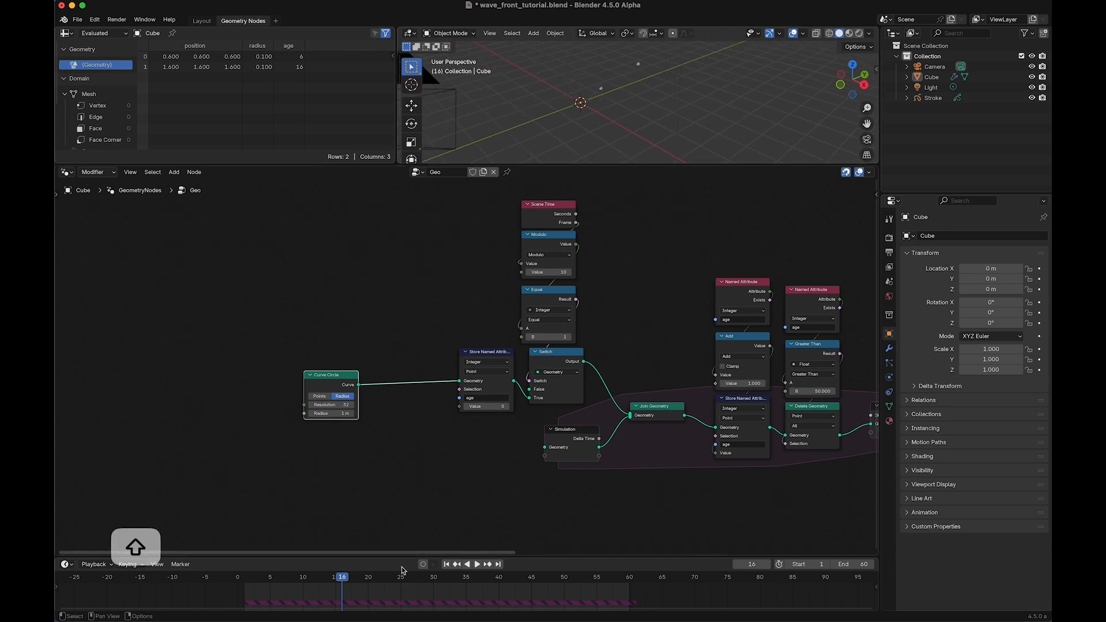
{"action": "left_click", "coordinate": [446, 564]}
{"action": "middle_click_drag", "start_coordinate": [581, 85], "coordinate": [562, 129]}
{"action": "key", "text": "space"}
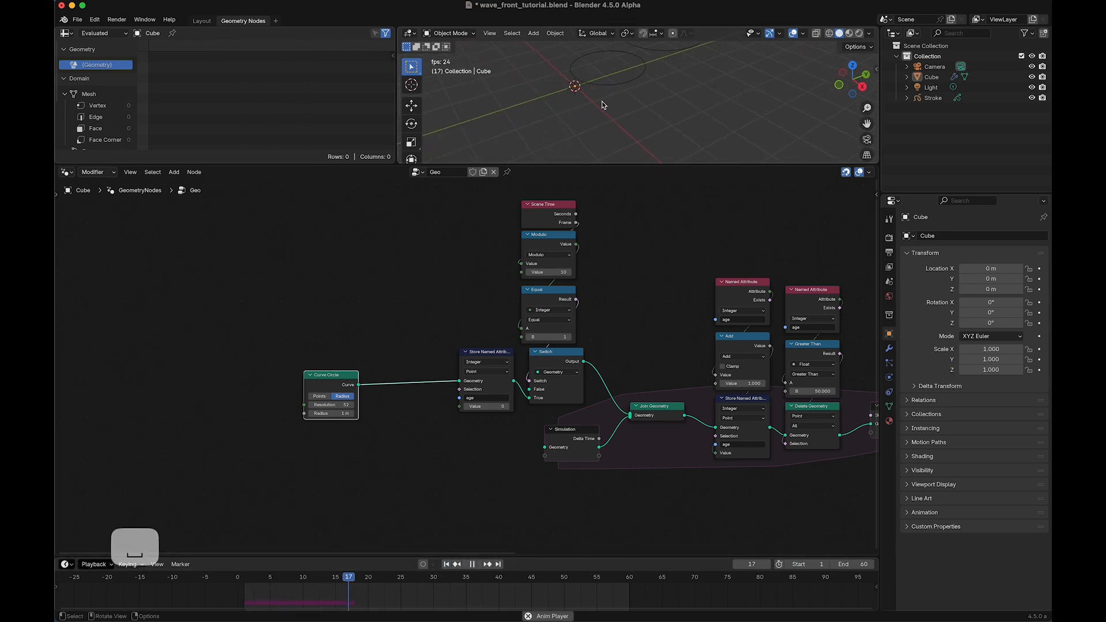
{"action": "key", "text": "space"}
{"action": "middle_click_drag", "start_coordinate": [443, 95], "coordinate": [595, 129]}
{"action": "key", "text": "space"}
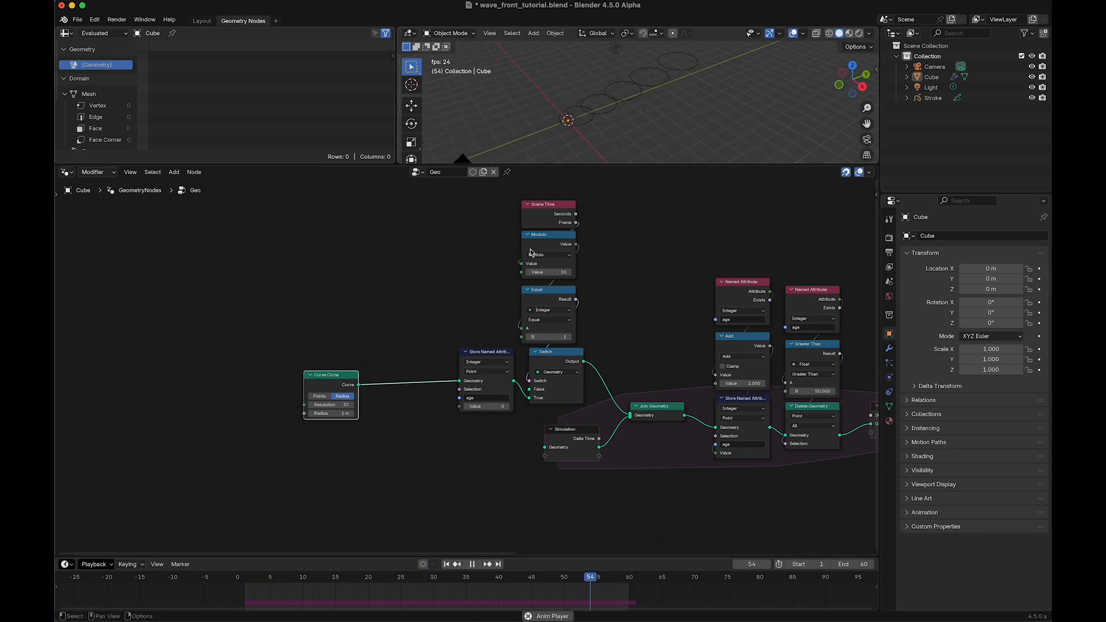
{"action": "key", "text": "space"}
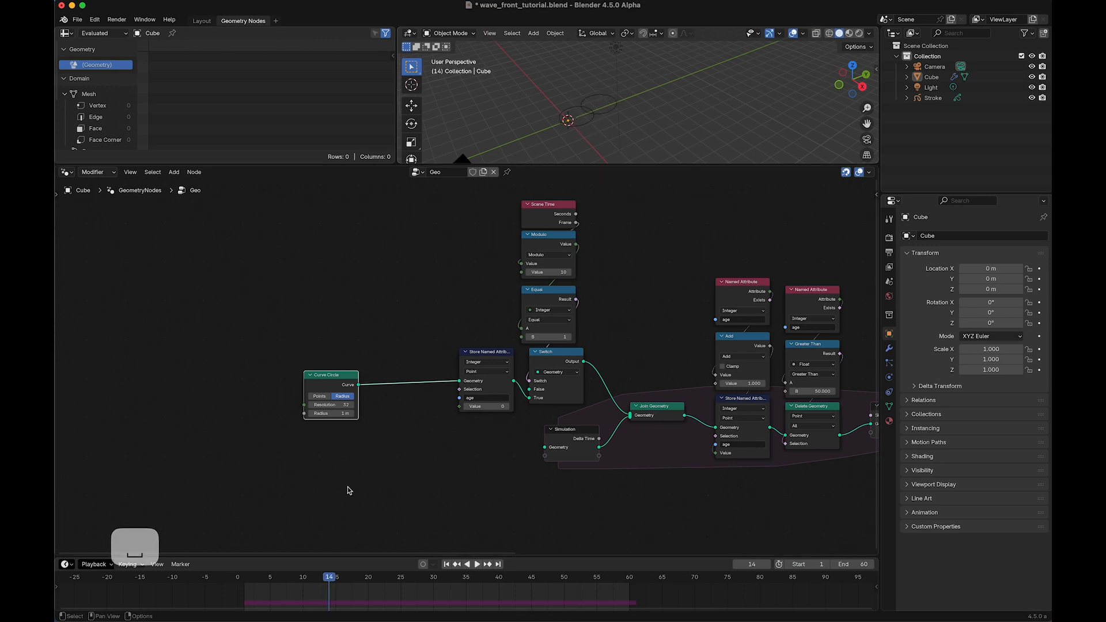
Step: Move the Curve Circle farther away and insert another Store Named Attribute node between it and the age attribute node
{"action": "key", "text": "g"}
{"action": "left_click", "coordinate": [338, 454]}
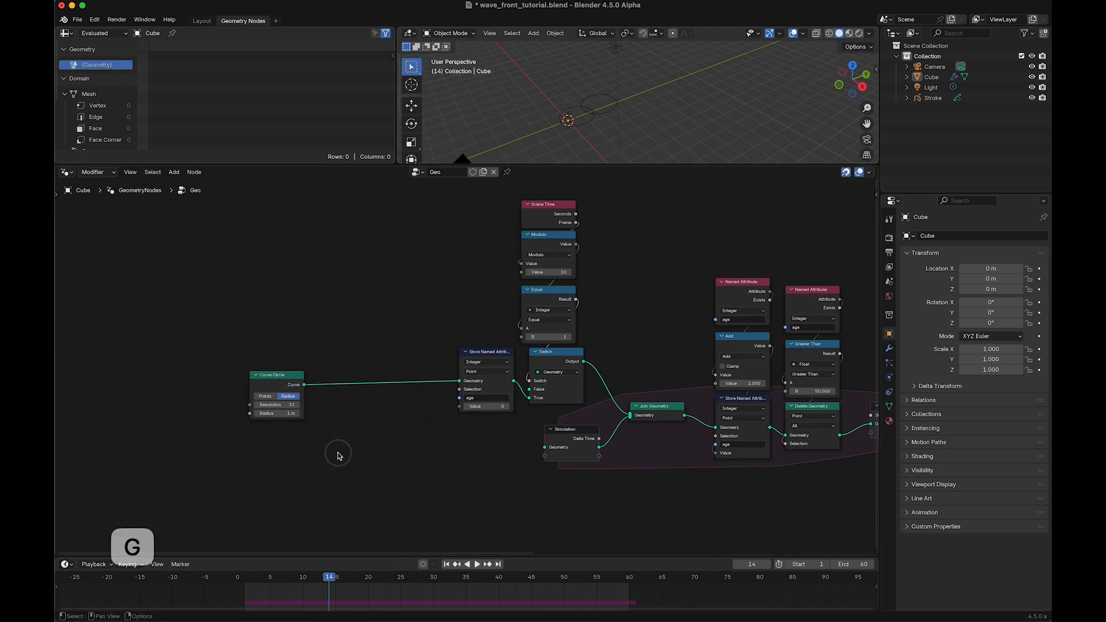
{"action": "scroll", "coordinate": [338, 455], "scroll_direction": "up", "scroll_amount": 2}
{"action": "key", "text": "shift+a"}
{"action": "type", "text": "named"}
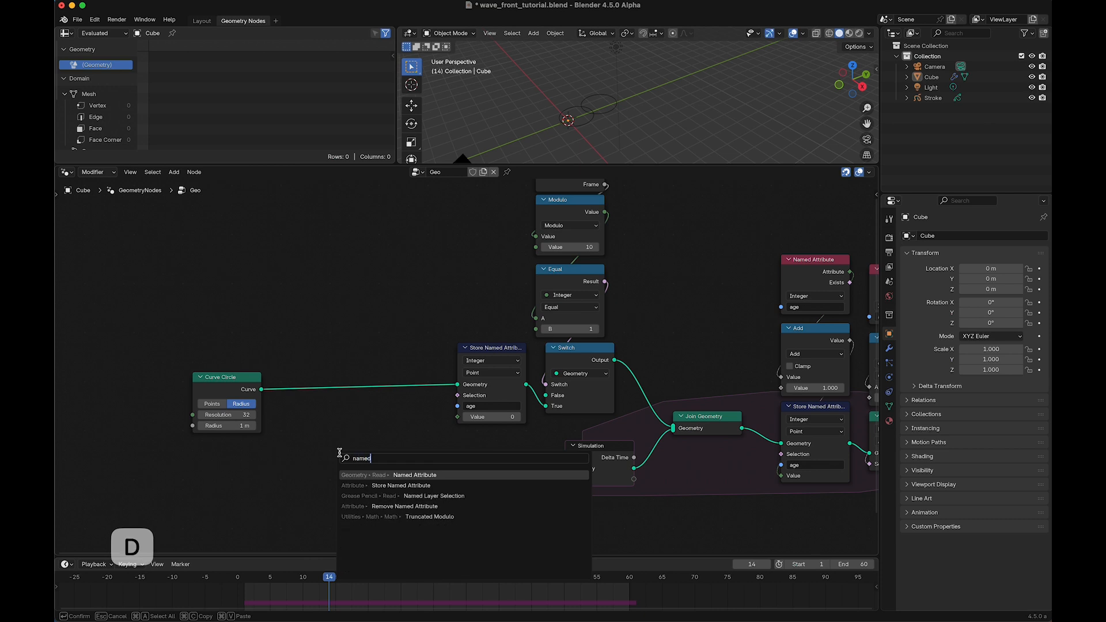
{"action": "key", "text": "Down"}
{"action": "key", "text": "Return"}
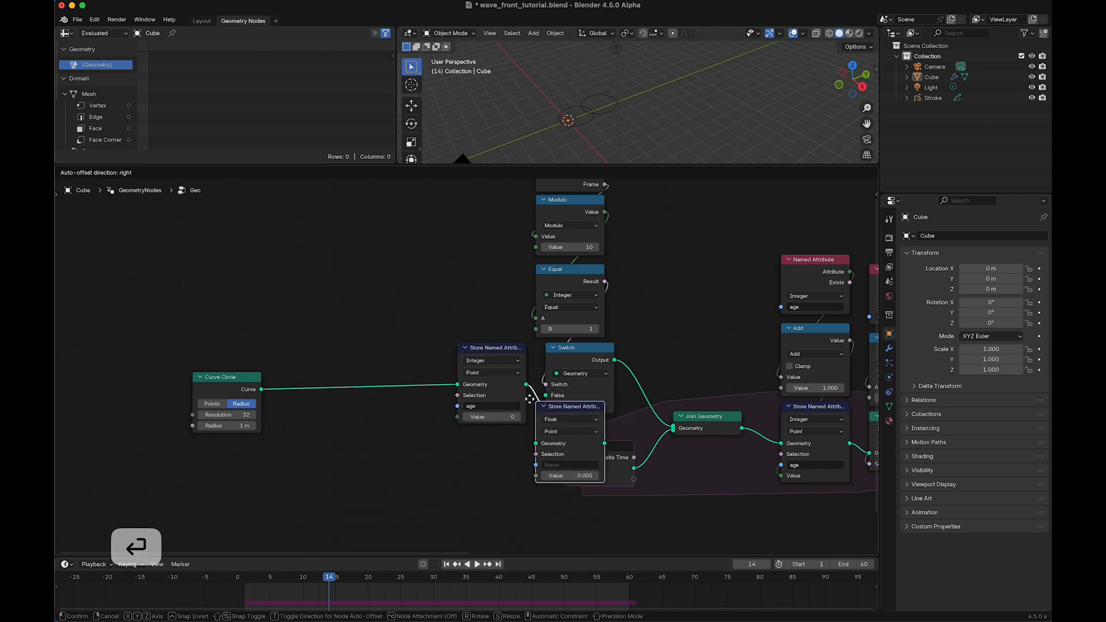
{"action": "left_click", "coordinate": [342, 447]}
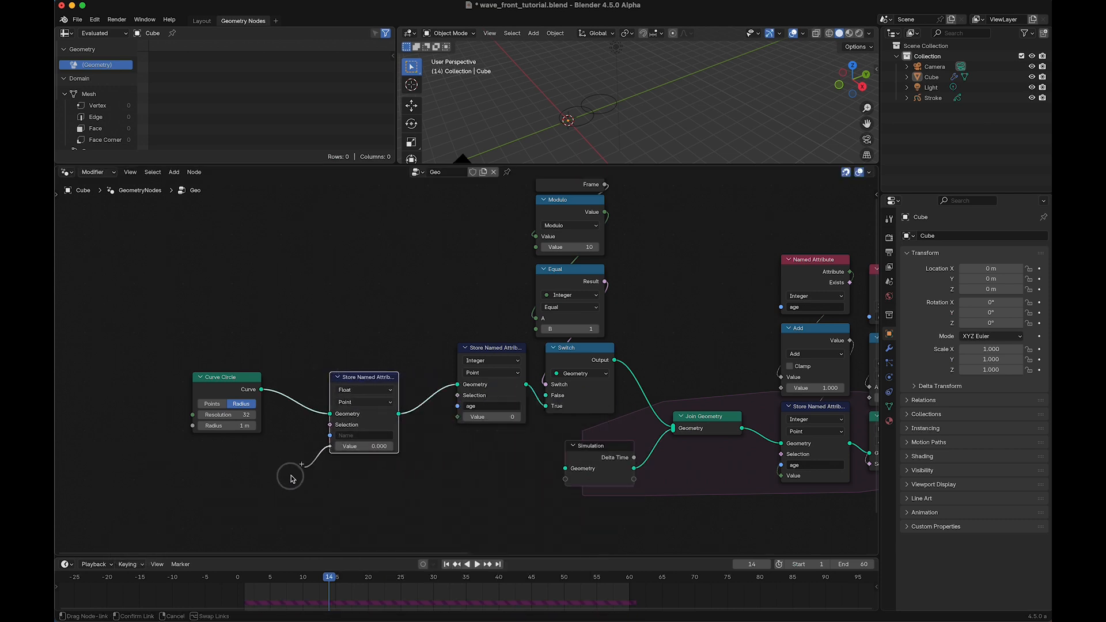
Step: Feed a Normal node into the new Store Named Attribute's Value input and name the attribute NormalObj
{"action": "key", "text": "shift+a"}
{"action": "type", "text": "normal"}
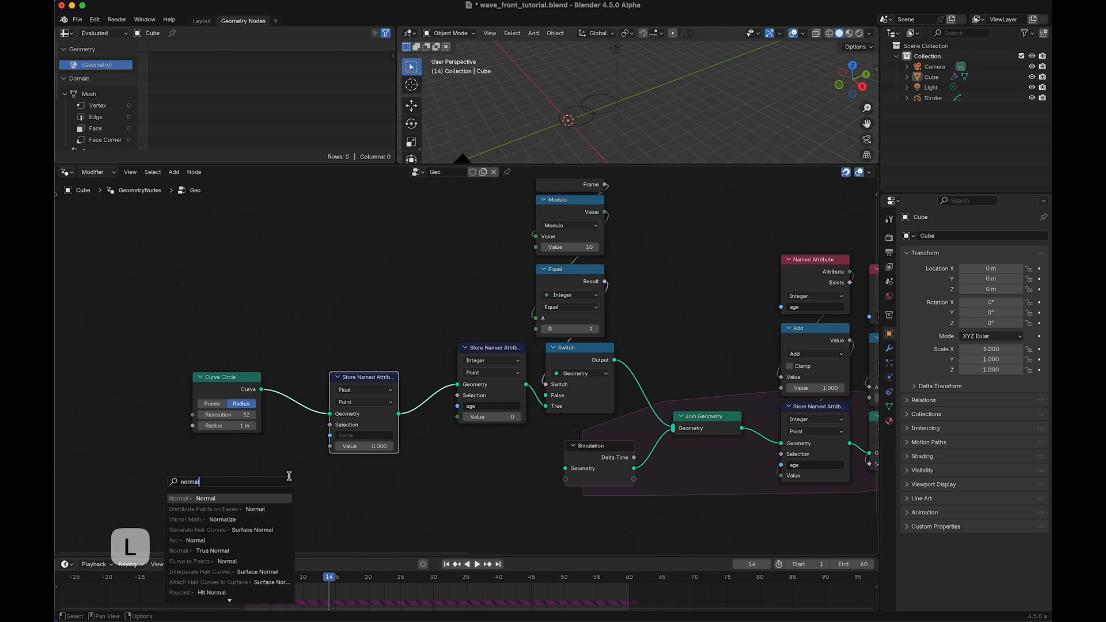
{"action": "key", "text": "Return"}
{"action": "left_click", "coordinate": [372, 436]}
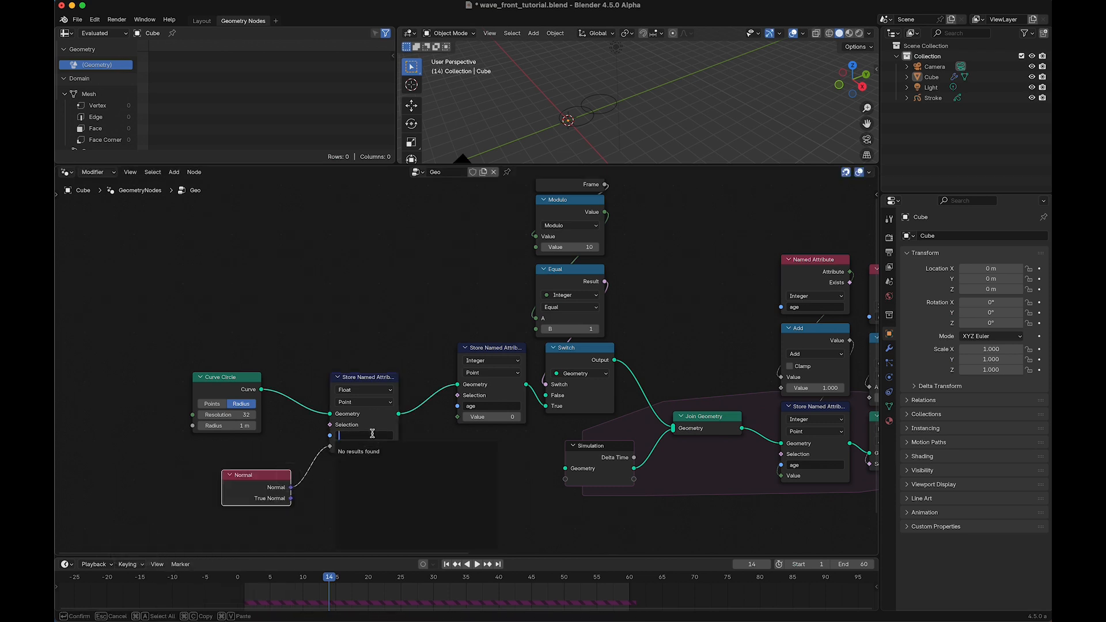
{"action": "type", "text": "NormalObj"}
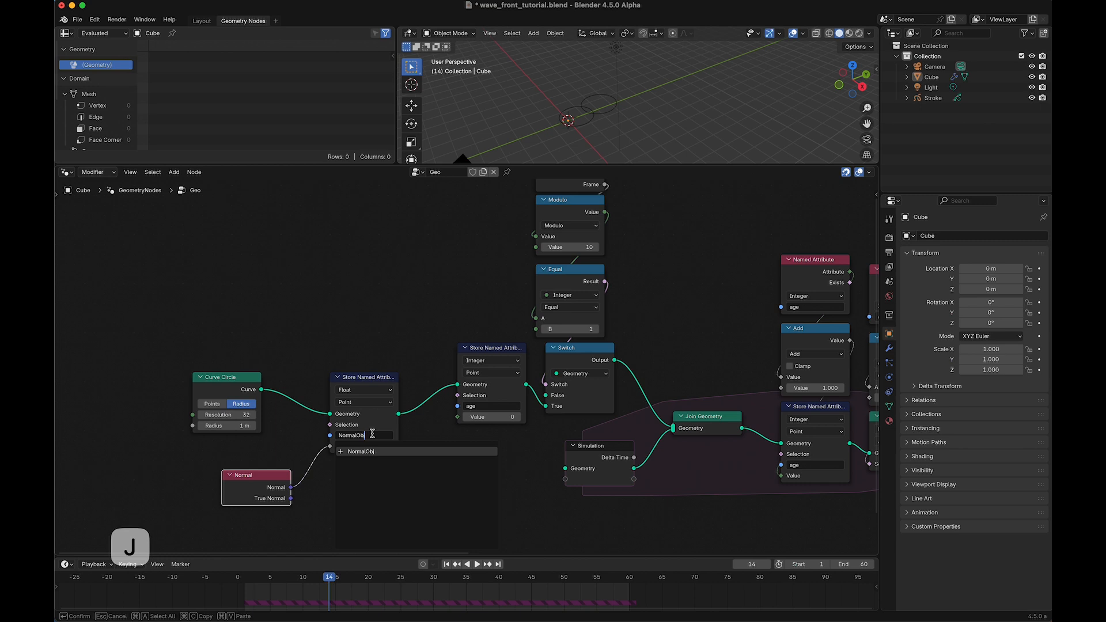
{"action": "key", "text": "Return"}
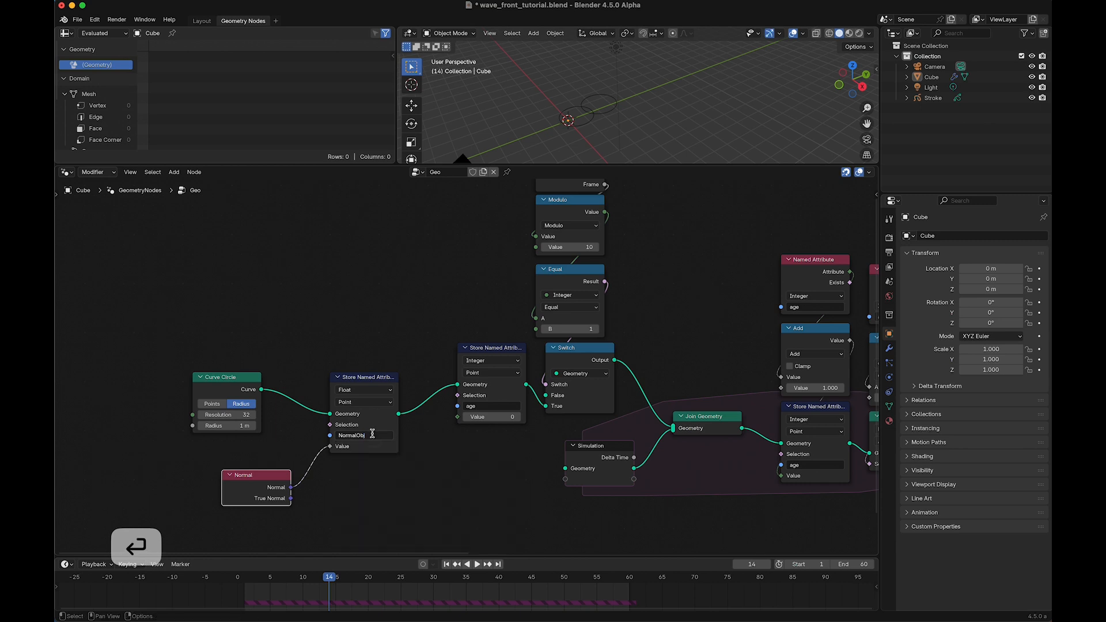
{"action": "key", "text": "super+c"}
Step: Make room inside the simulation zone and insert a Set Position node between Join Geometry and the age Store Named Attribute
{"action": "middle_click_drag", "start_coordinate": [735, 344], "coordinate": [459, 327]}
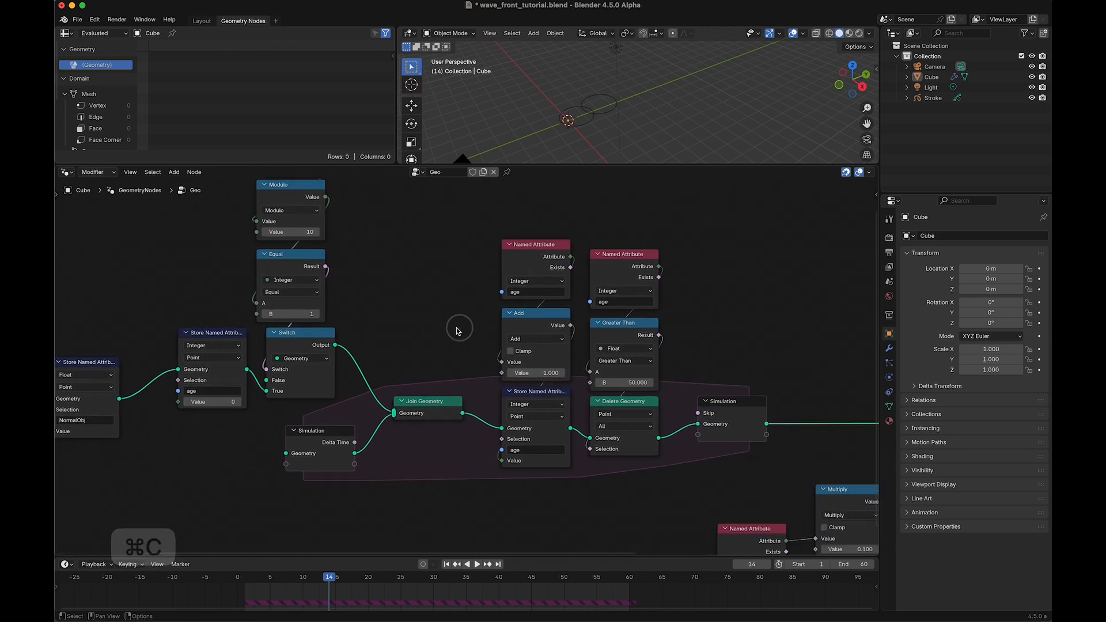
{"action": "scroll", "coordinate": [459, 327], "scroll_direction": "down", "scroll_amount": 1}
{"action": "left_click_drag", "start_coordinate": [750, 233], "coordinate": [511, 449]}
{"action": "key", "text": "g"}
{"action": "left_click", "coordinate": [591, 432]}
{"action": "key", "text": "shift+a"}
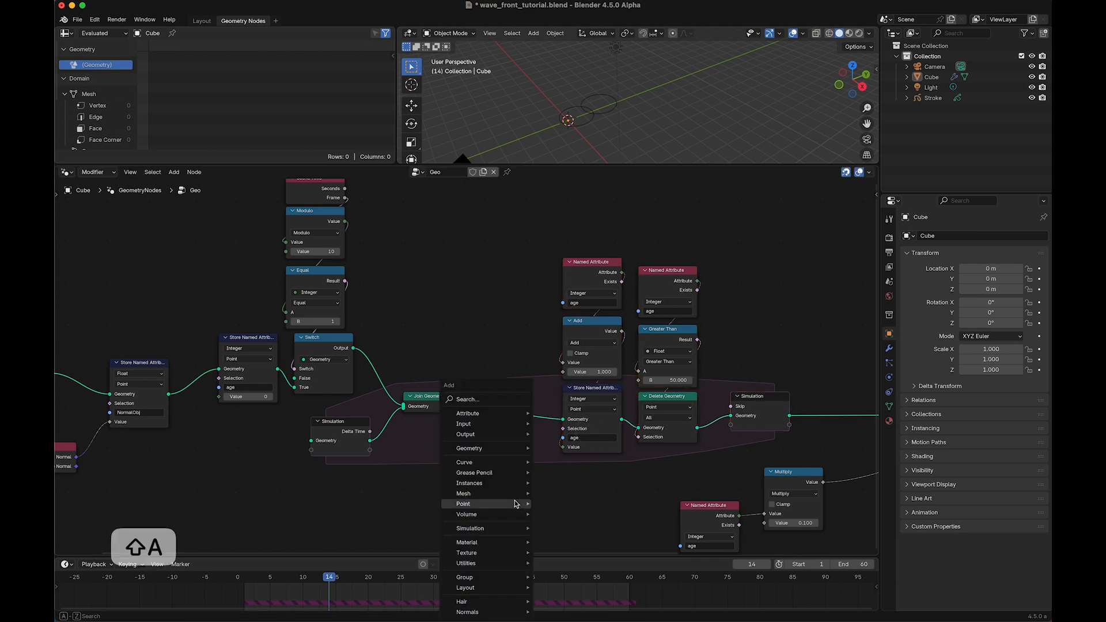
{"action": "type", "text": "set p"}
{"action": "key", "text": "Return"}
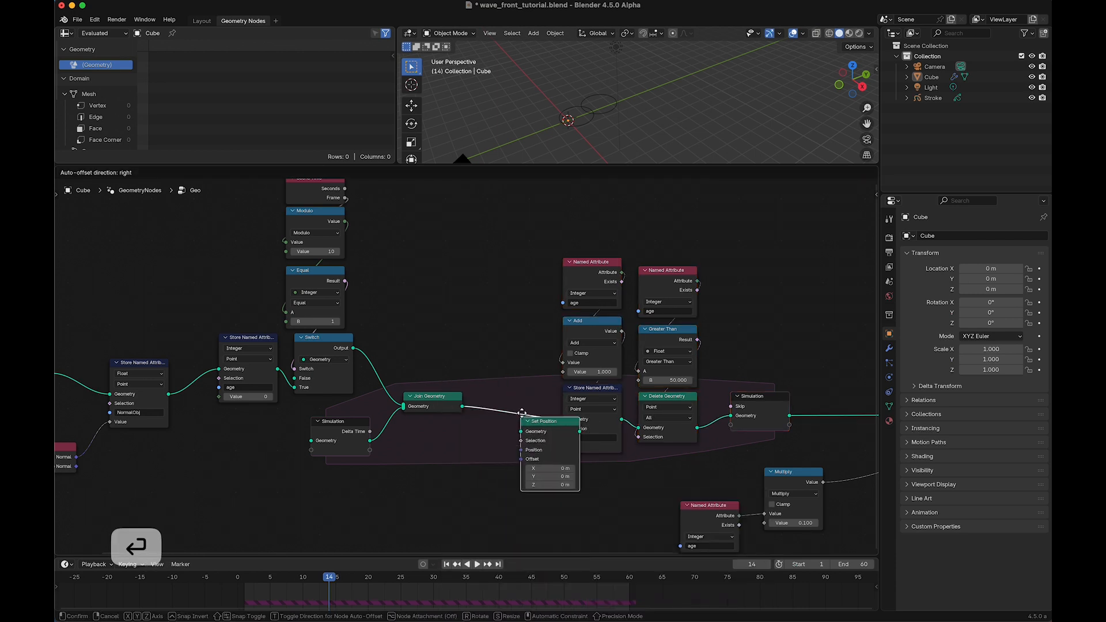
{"action": "left_click", "coordinate": [491, 450]}
Step: Connect a vector Named Attribute node to the Set Position's Offset and set its name to NormalObj
{"action": "left_click_drag", "start_coordinate": [487, 427], "coordinate": [521, 276]}
{"action": "type", "text": "name"}
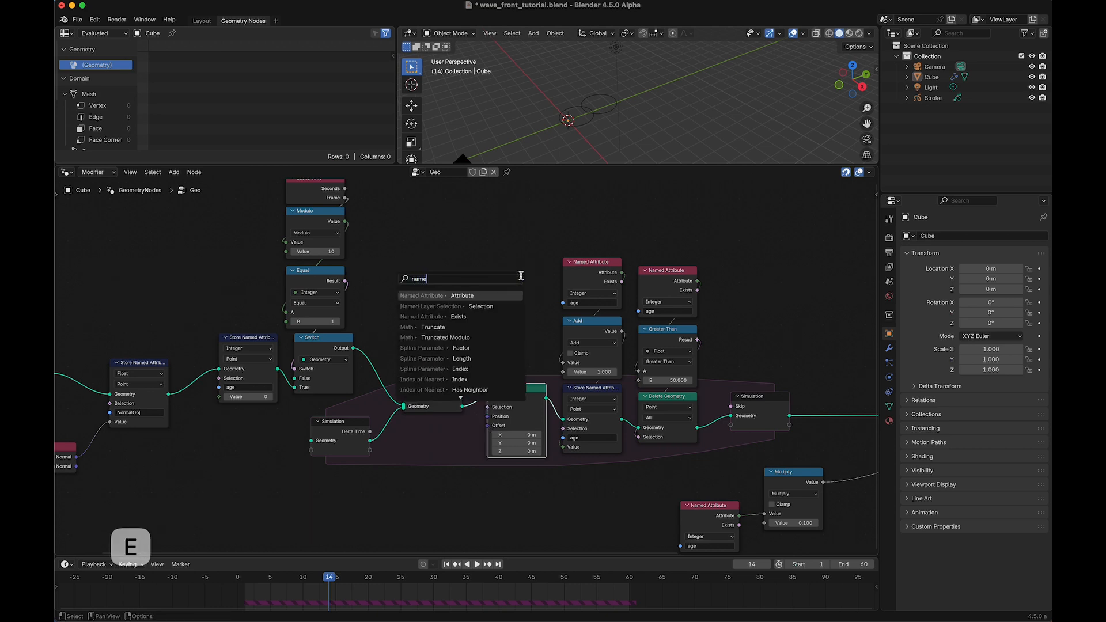
{"action": "key", "text": "Return"}
{"action": "left_click", "coordinate": [537, 259]}
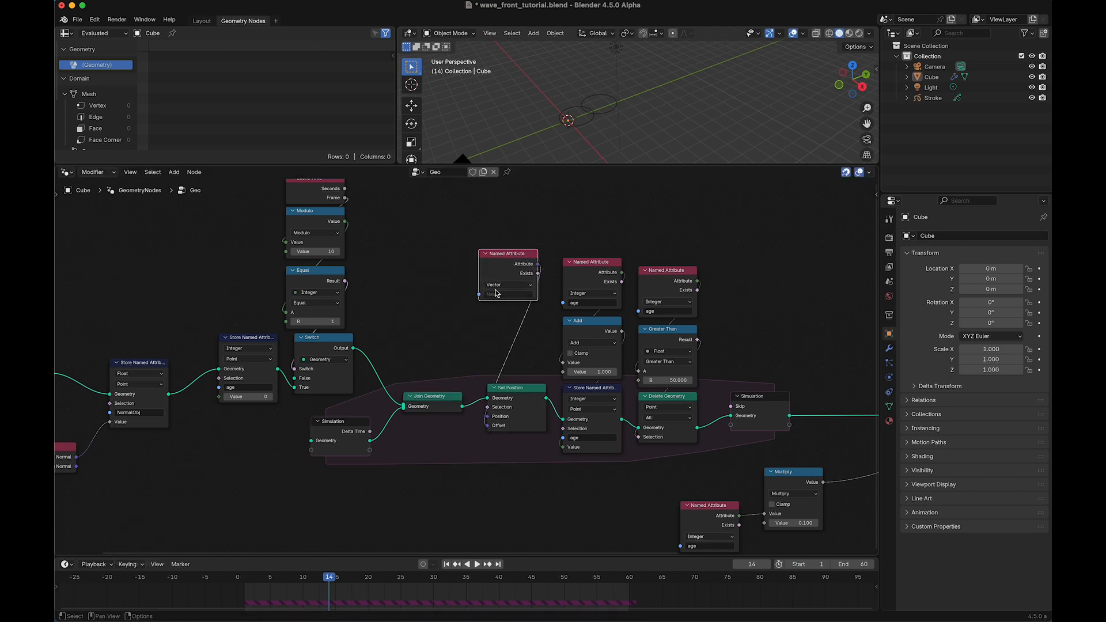
{"action": "left_click", "coordinate": [504, 294]}
{"action": "left_click", "coordinate": [499, 293]}
{"action": "type", "text": "Nor"}
{"action": "key", "text": "BackSpace"}
{"action": "key", "text": "BackSpace"}
{"action": "key", "text": "BackSpace"}
{"action": "type", "text": "Normak"}
{"action": "key", "text": "BackSpace"}
{"action": "type", "text": "l"}
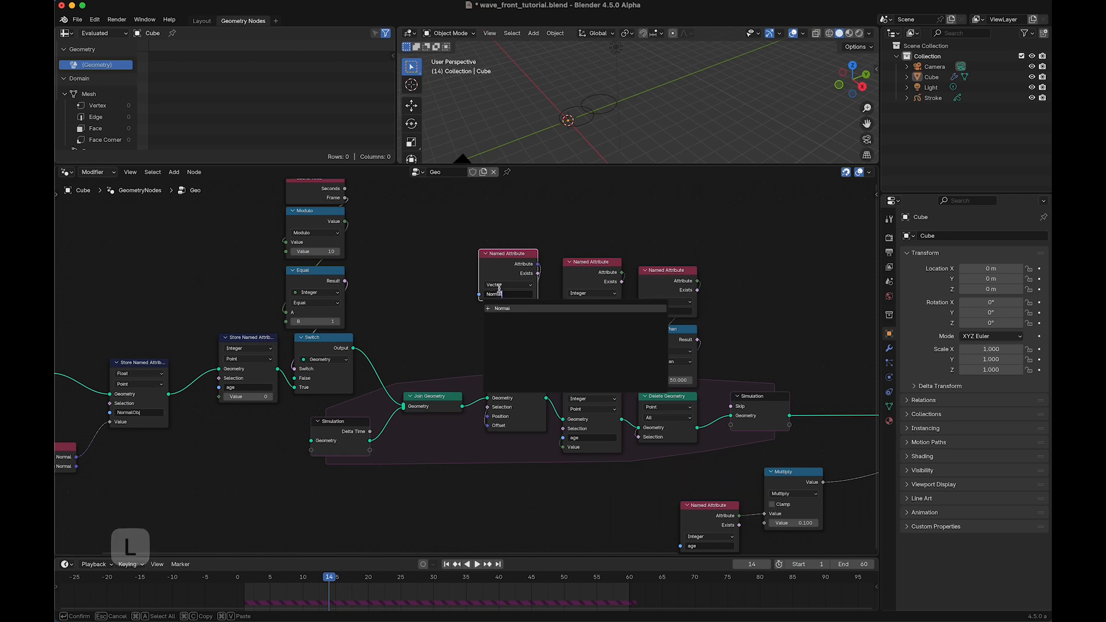
{"action": "type", "text": "Obj"}
{"action": "key", "text": "Return"}
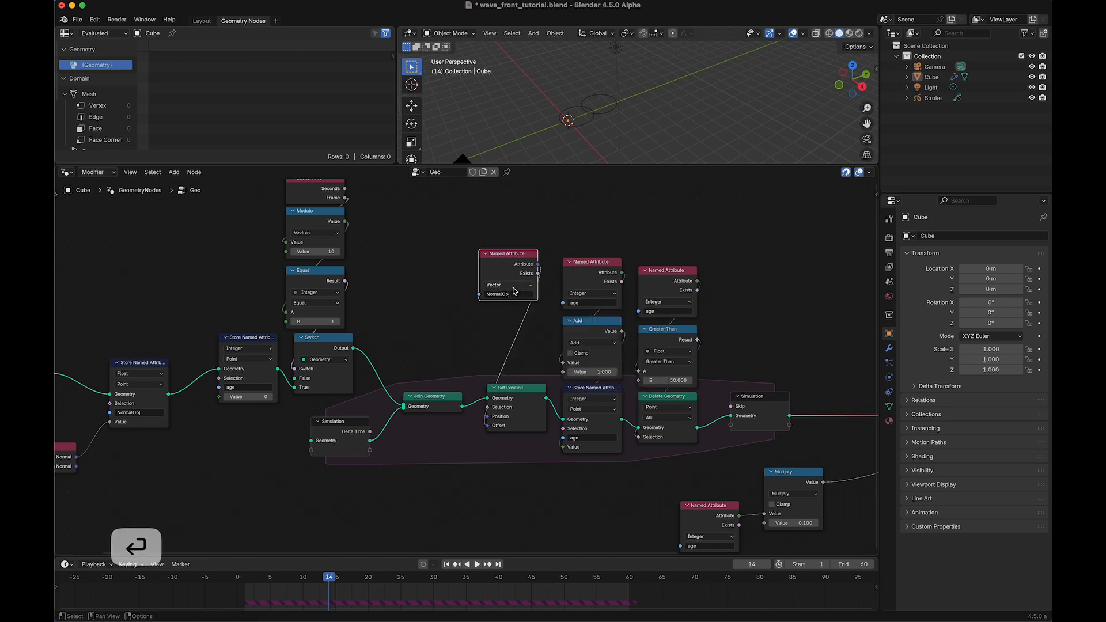
Step: Start playback and change the data type of the NormalObj Store Named Attribute node to Vector
{"action": "key", "text": "space"}
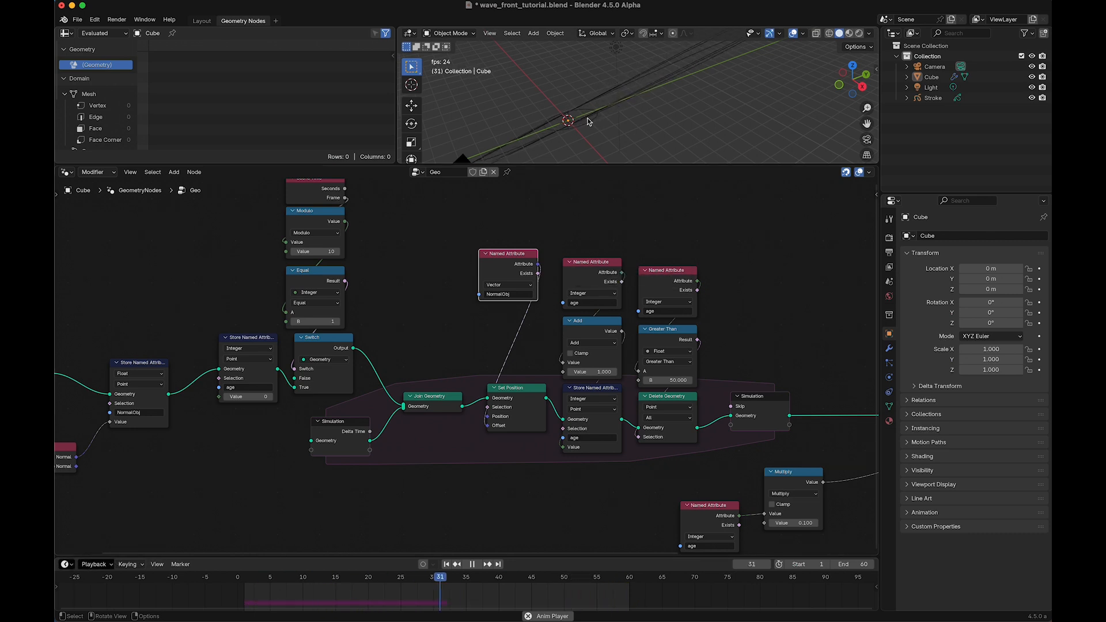
{"action": "middle_click_drag", "start_coordinate": [448, 308], "coordinate": [627, 269]}
{"action": "scroll", "coordinate": [288, 377], "scroll_direction": "up", "scroll_amount": 4}
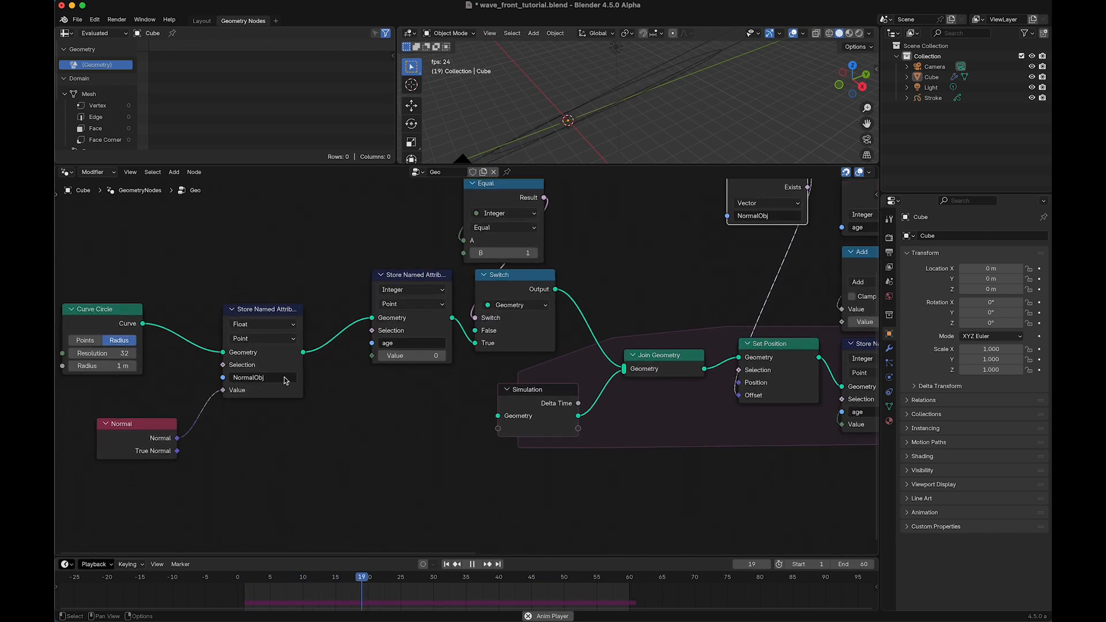
{"action": "left_click", "coordinate": [276, 326]}
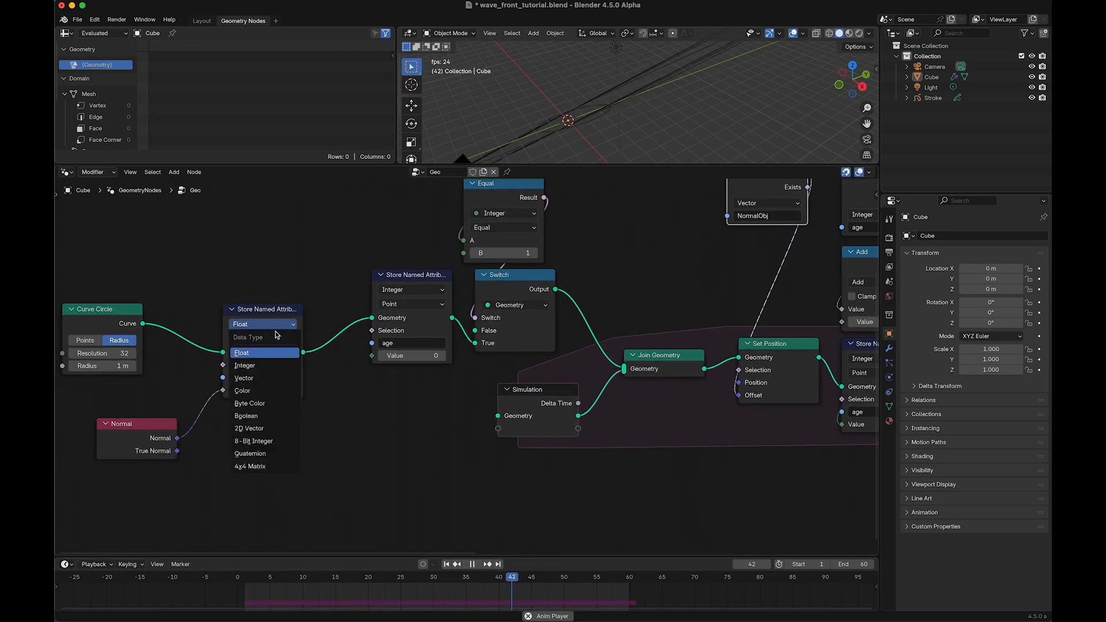
{"action": "left_click", "coordinate": [259, 380]}
{"action": "middle_click_drag", "start_coordinate": [369, 407], "coordinate": [249, 492]}
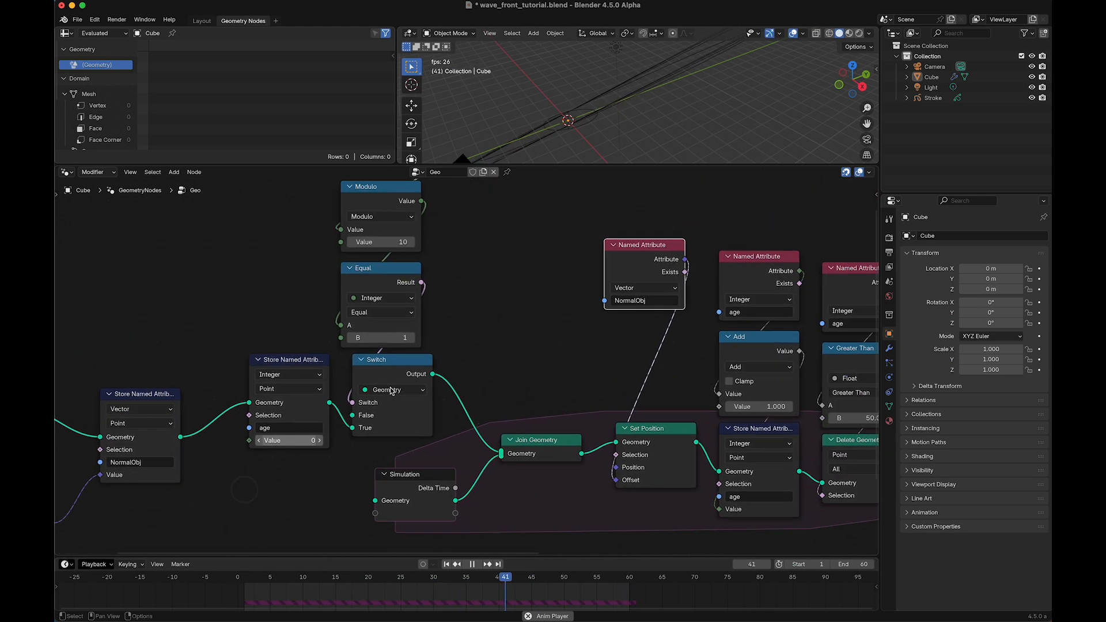
{"action": "left_click", "coordinate": [631, 288]}
{"action": "left_click", "coordinate": [631, 292]}
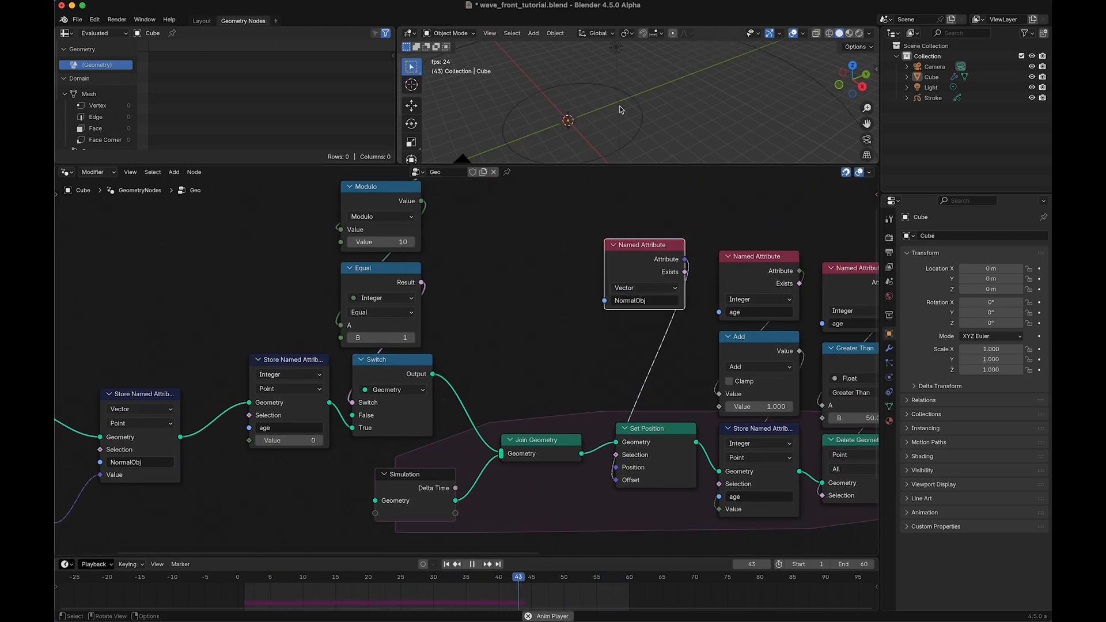
Step: Show the curve's control point data in the spreadsheet and examine the NormalObj and age values
{"action": "scroll", "coordinate": [100, 142], "scroll_direction": "down", "scroll_amount": 5}
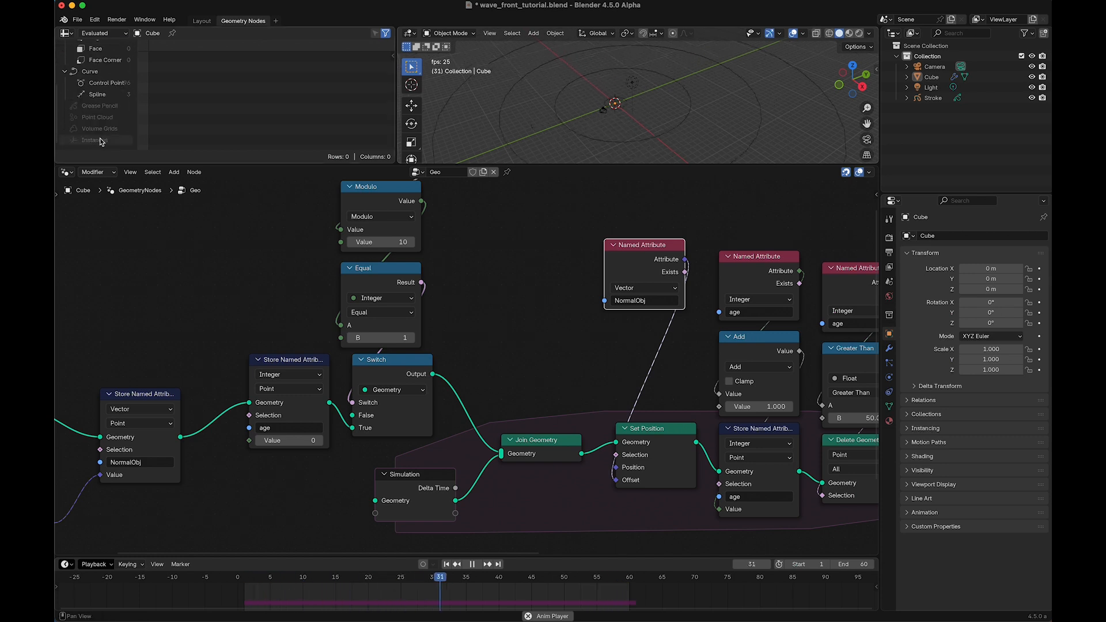
{"action": "left_click", "coordinate": [104, 83]}
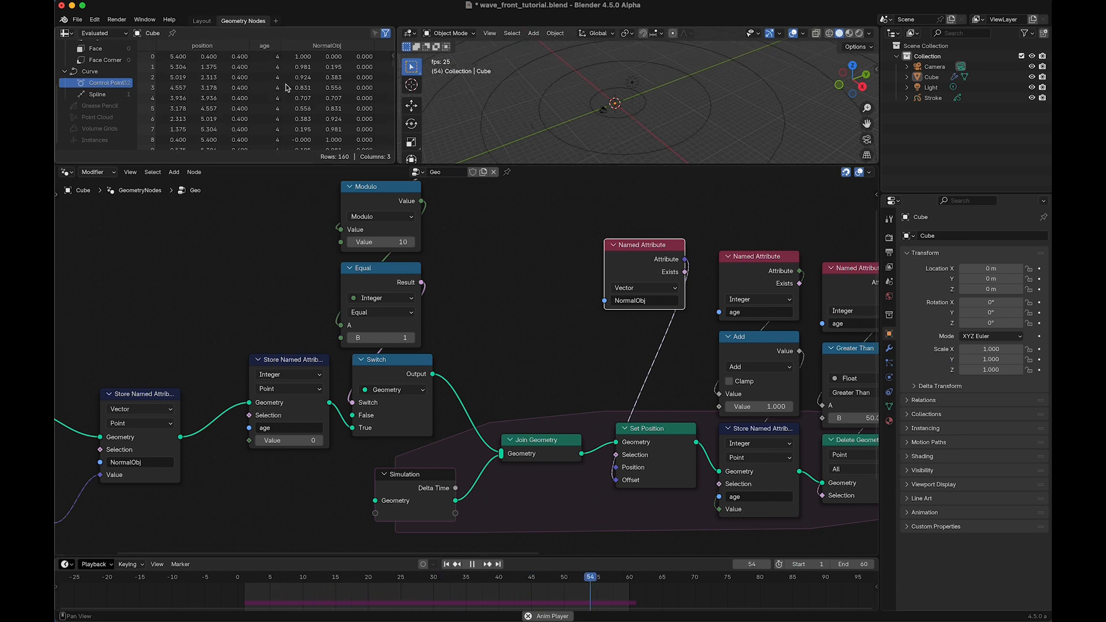
{"action": "left_click", "coordinate": [527, 300]}
Step: Insert a vector math Scale node between the NormalObj Named Attribute and Set Position, placed directly beneath the attribute node
{"action": "middle_click_drag", "start_coordinate": [590, 384], "coordinate": [408, 363]}
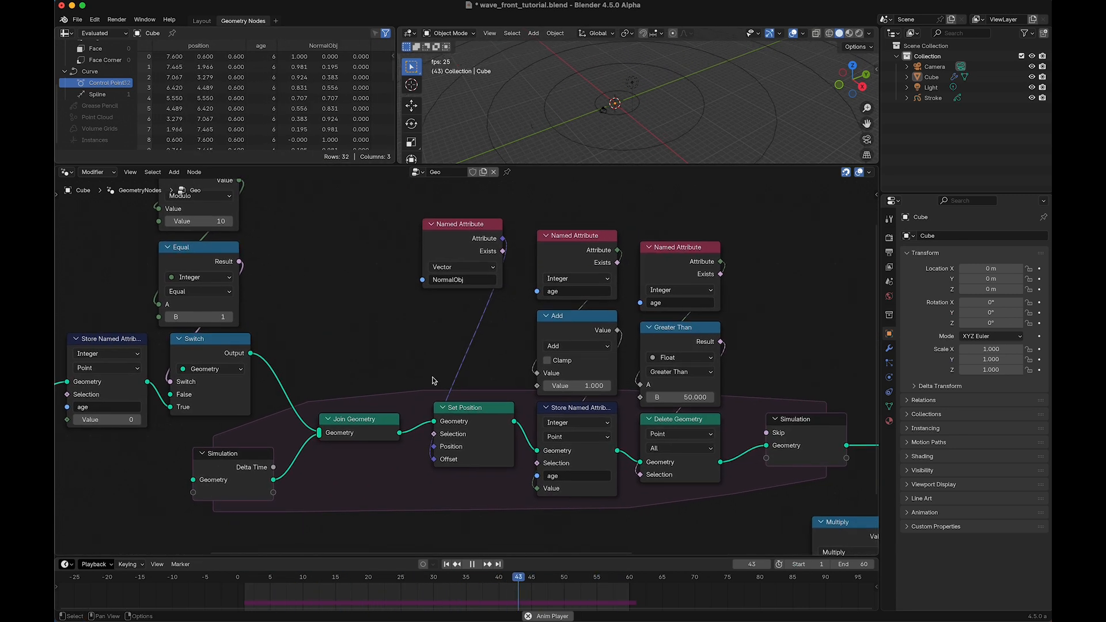
{"action": "left_click", "coordinate": [472, 447]}
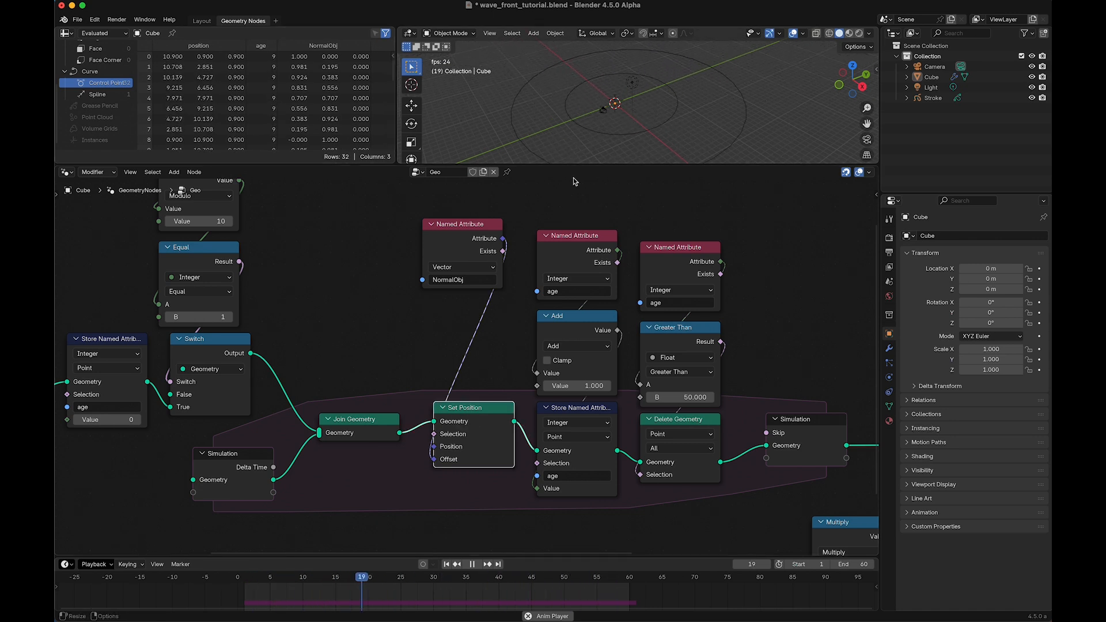
{"action": "left_click", "coordinate": [423, 352]}
{"action": "key", "text": "shift+a"}
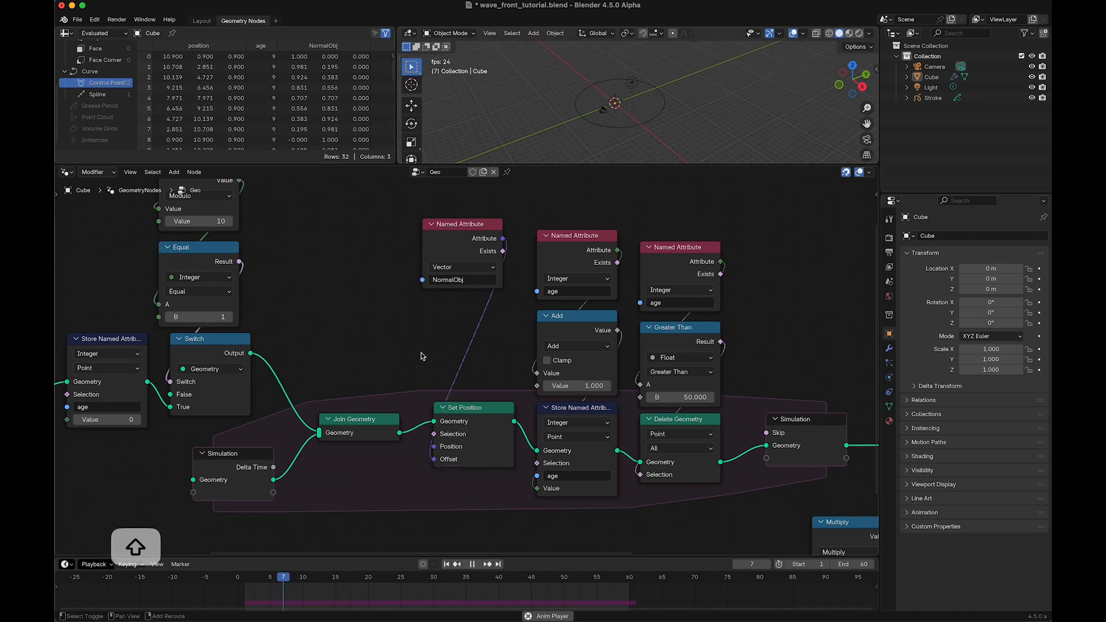
{"action": "type", "text": "sc"}
{"action": "key", "text": "Return"}
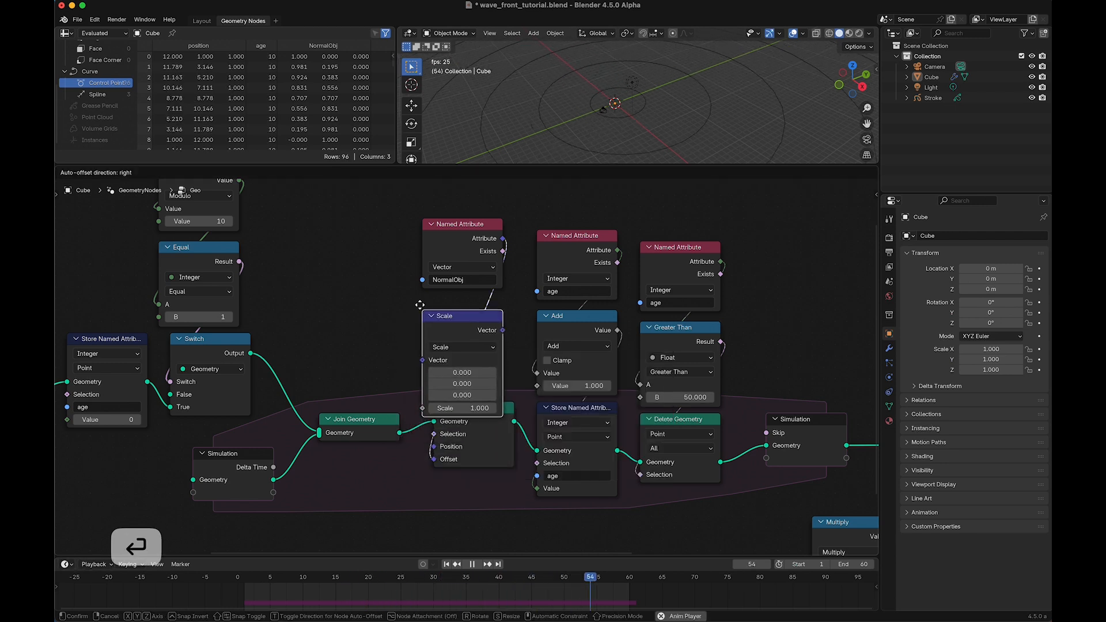
{"action": "left_click", "coordinate": [521, 300]}
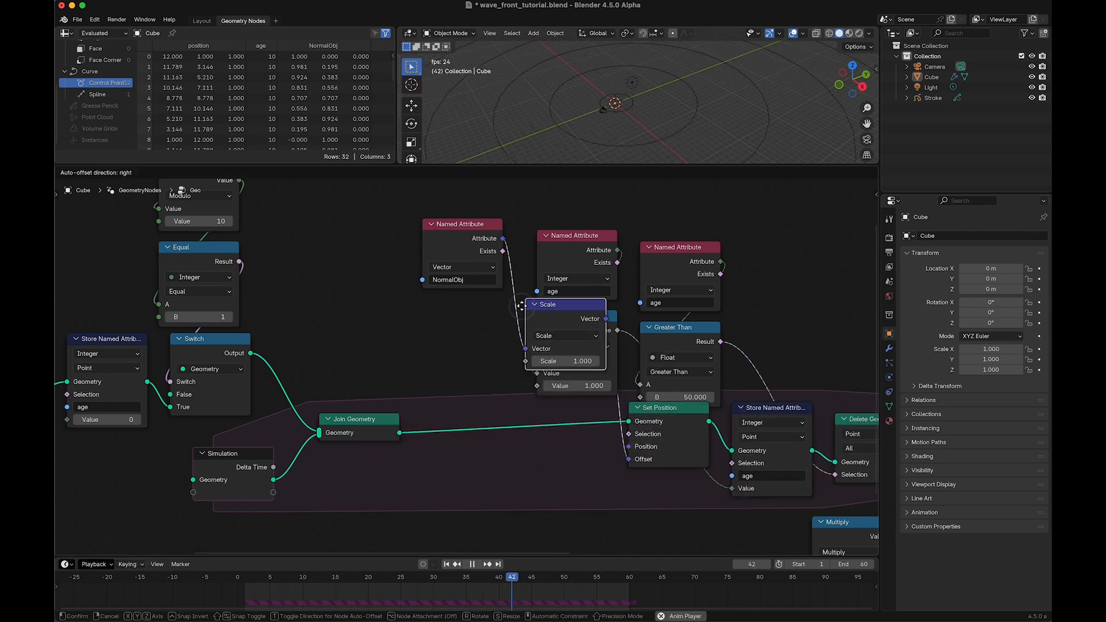
{"action": "left_click_drag", "start_coordinate": [542, 306], "coordinate": [440, 306]}
Step: Move Set Position and the nodes following it back beside Join Geometry, under their attribute and math nodes
{"action": "scroll", "coordinate": [696, 417], "scroll_direction": "down", "scroll_amount": 2}
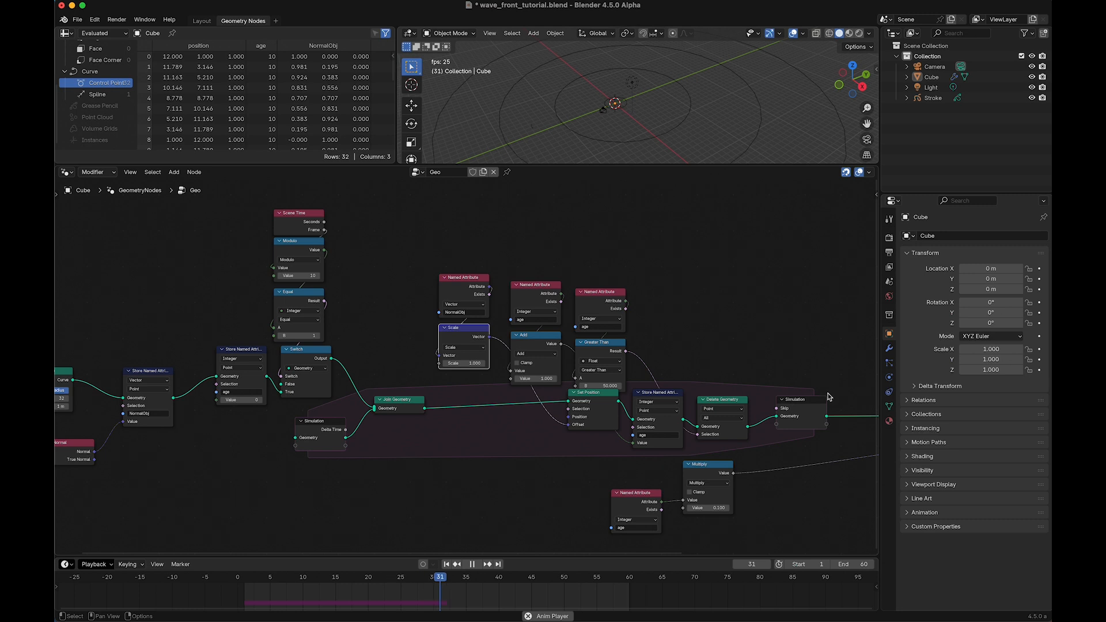
{"action": "left_click_drag", "start_coordinate": [829, 390], "coordinate": [617, 531]}
{"action": "left_click_drag", "start_coordinate": [813, 529], "coordinate": [615, 460]}
{"action": "key", "text": "g"}
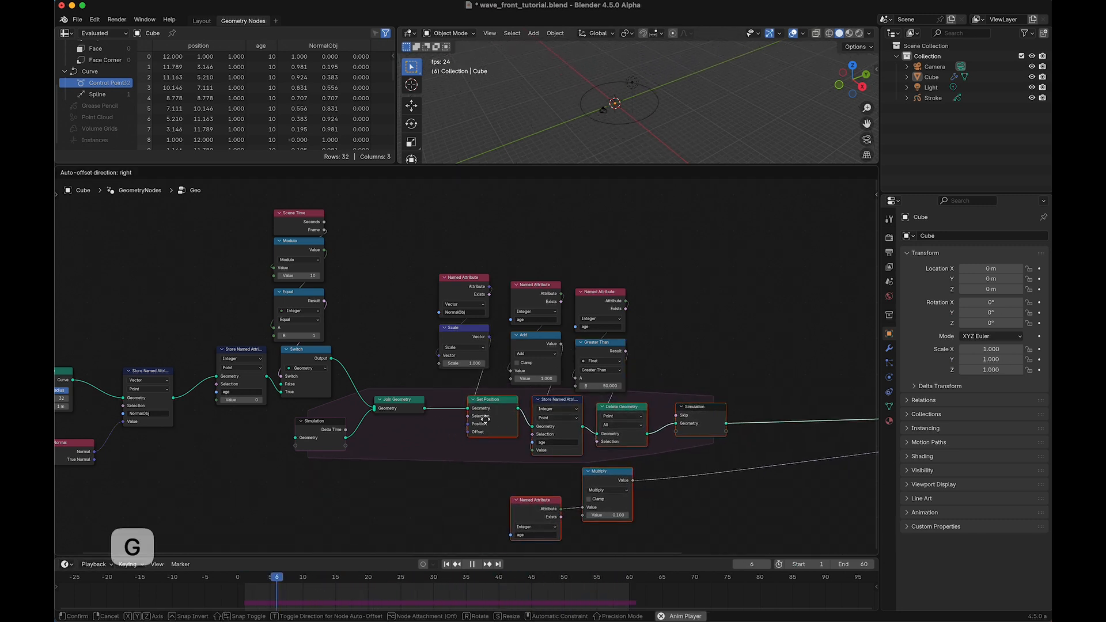
{"action": "left_click", "coordinate": [463, 420]}
Step: Set the factor of the Scale node feeding the Set Position offset to 0.1
{"action": "scroll", "coordinate": [466, 368], "scroll_direction": "up", "scroll_amount": 1}
{"action": "left_click", "coordinate": [468, 363]}
{"action": "type", "text": "0."}
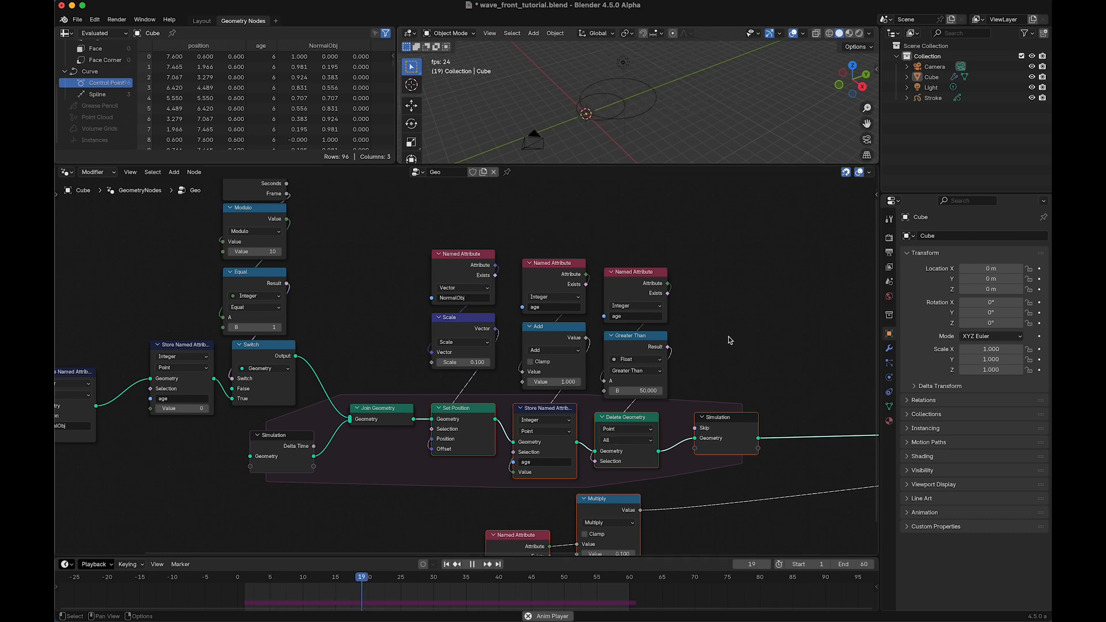
Step: Move the final Set Position and Group Output beside the simulation zone, and delete the age attribute and Multiply nodes driving that Set Position
{"action": "scroll", "coordinate": [728, 338], "scroll_direction": "down", "scroll_amount": 2}
{"action": "middle_click_drag", "start_coordinate": [753, 383], "coordinate": [450, 377]}
{"action": "middle_click_drag", "start_coordinate": [502, 527], "coordinate": [527, 509]}
{"action": "left_click_drag", "start_coordinate": [871, 363], "coordinate": [689, 458]}
{"action": "key", "text": "g"}
{"action": "left_click", "coordinate": [375, 469]}
{"action": "left_click_drag", "start_coordinate": [363, 484], "coordinate": [191, 526]}
{"action": "key", "text": "x"}
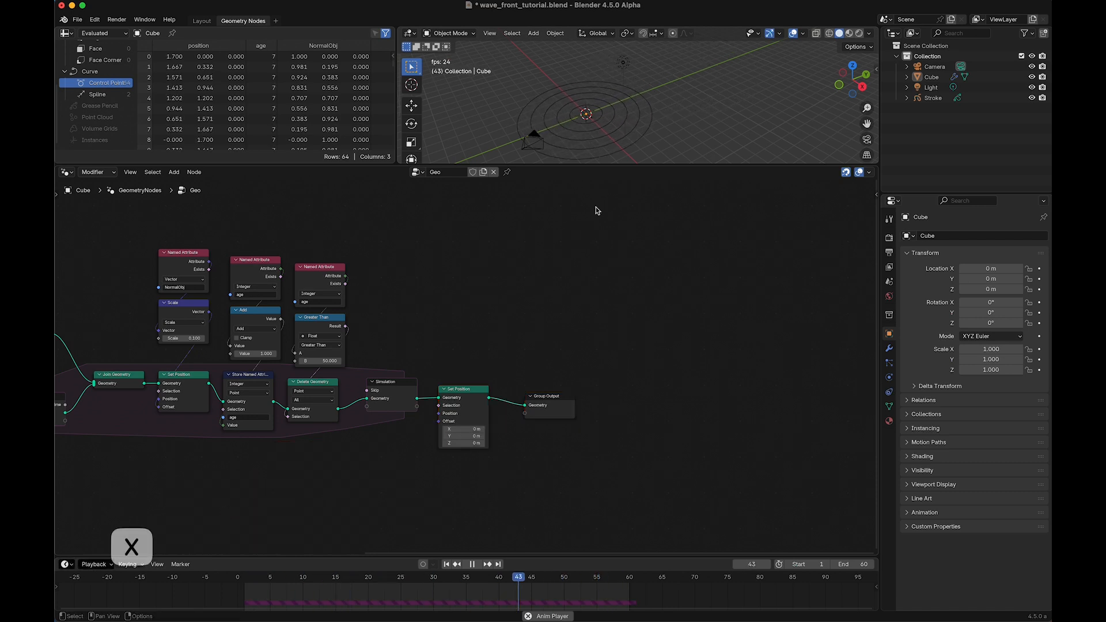
Step: Enlarge the 3D viewport and spreadsheet areas, and move Group Output farther from the final Set Position
{"action": "key", "text": "shift"}
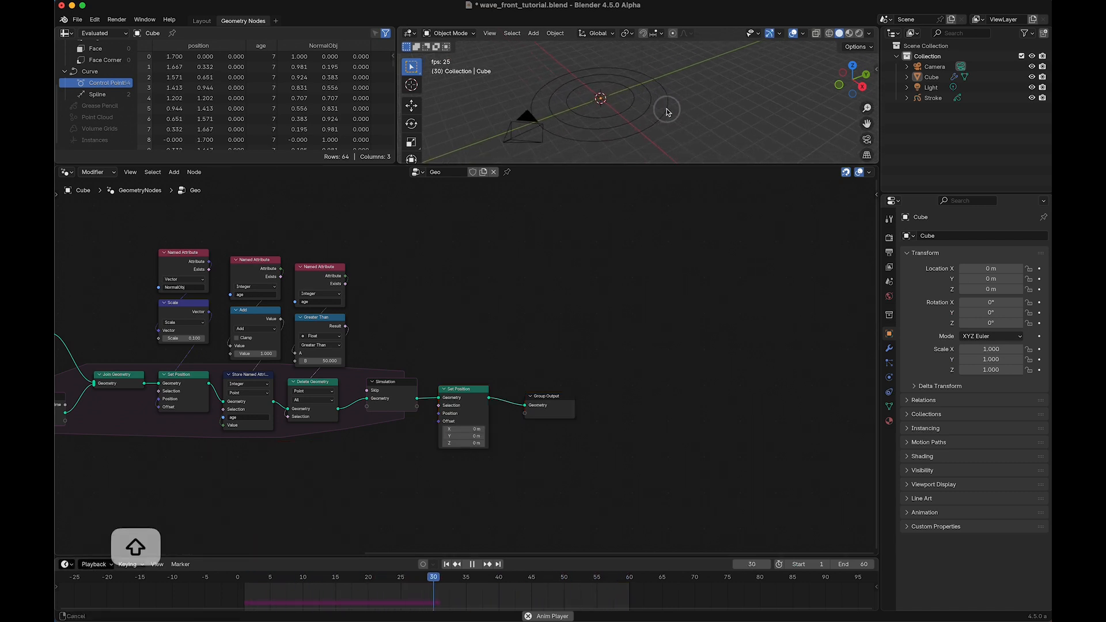
{"action": "left_click_drag", "start_coordinate": [677, 165], "coordinate": [657, 244]}
{"action": "scroll", "coordinate": [568, 469], "scroll_direction": "up", "scroll_amount": 2}
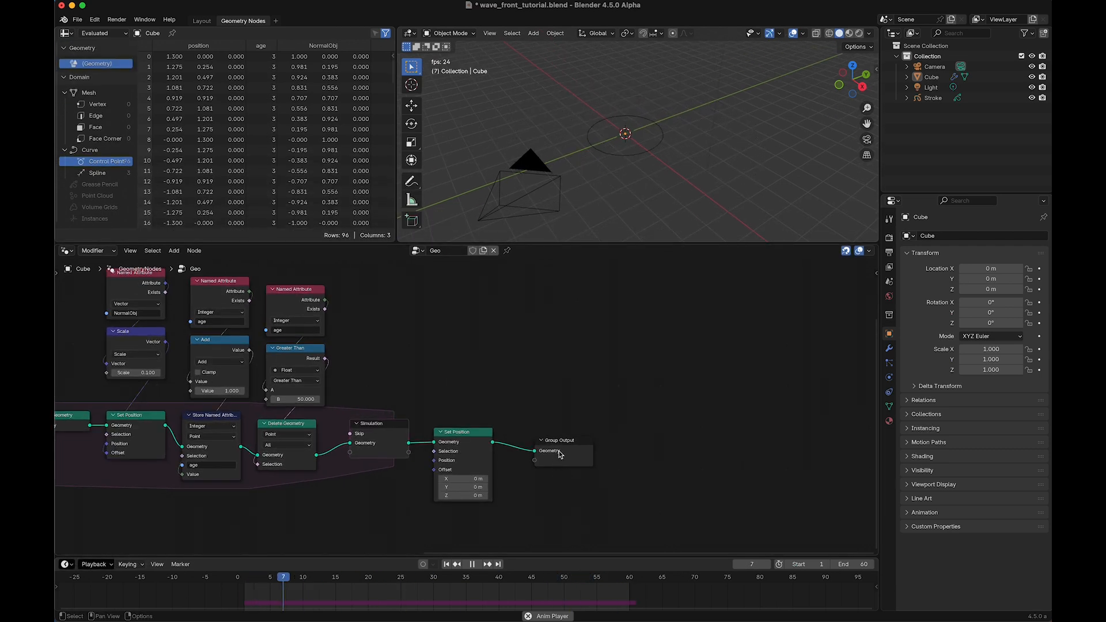
{"action": "key", "text": "g"}
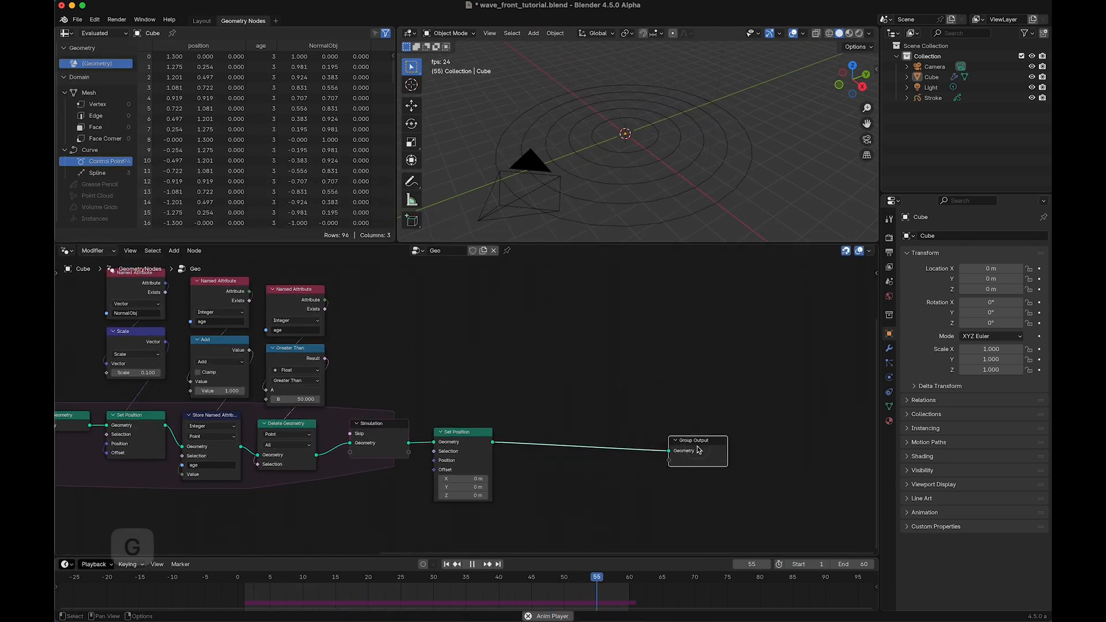
{"action": "left_click", "coordinate": [816, 445]}
Step: Insert a Curves to Grease Pencil node between the final Set Position and Group Output, and box-select the objects in the viewport
{"action": "key", "text": "shift+a"}
{"action": "mouse_move", "coordinate": [606, 488]}
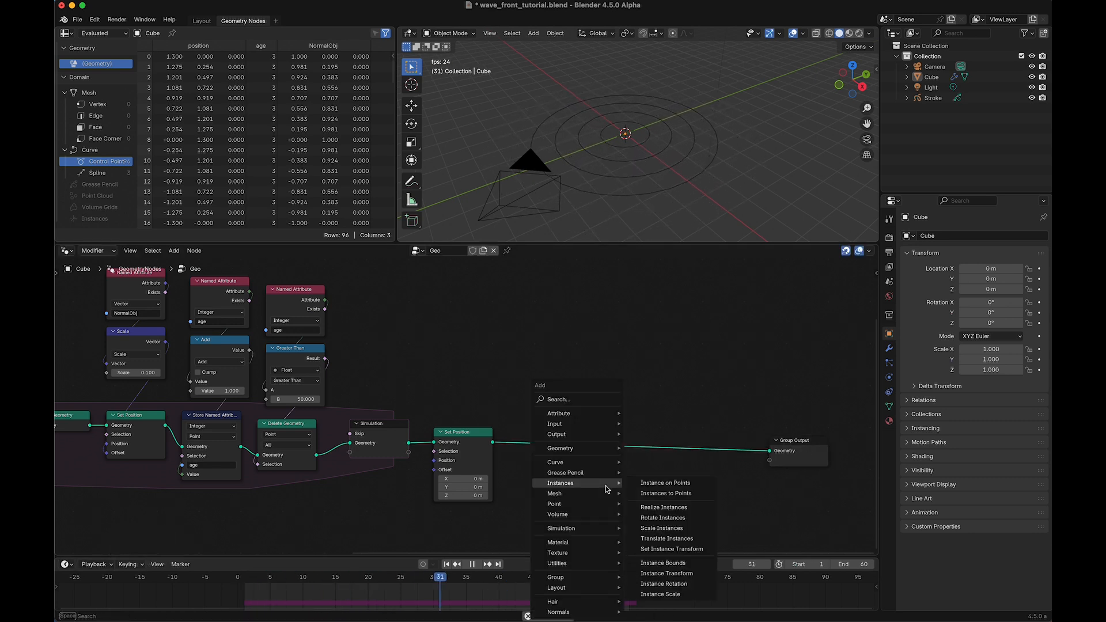
{"action": "type", "text": "greac"}
{"action": "key", "text": "Down"}
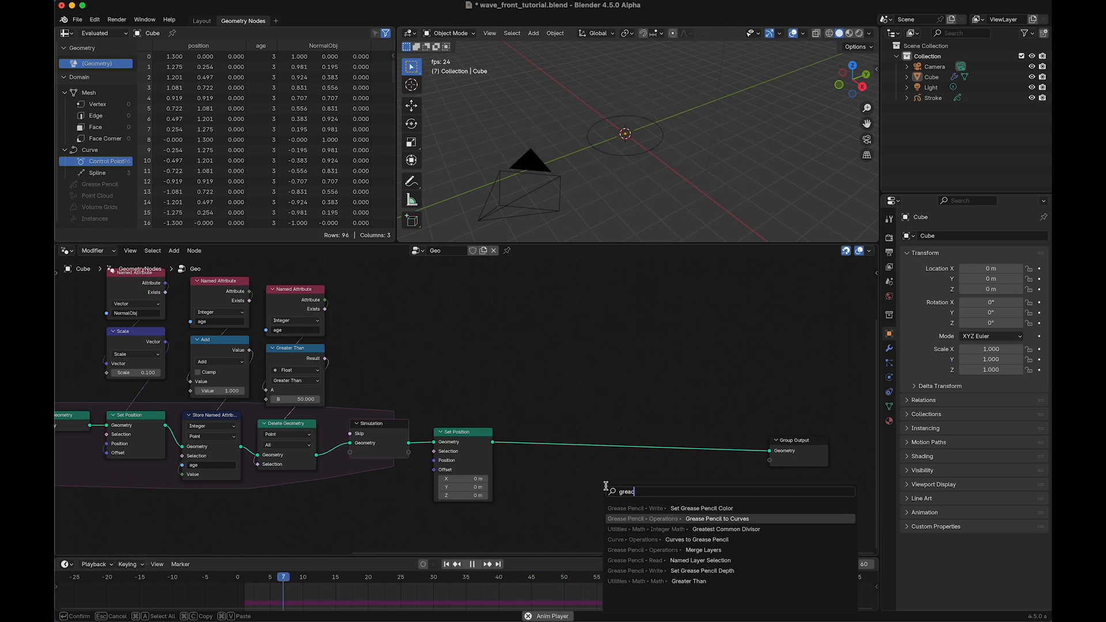
{"action": "key", "text": "Up"}
{"action": "key", "text": "Down"}
{"action": "key", "text": "Down"}
{"action": "key", "text": "Down"}
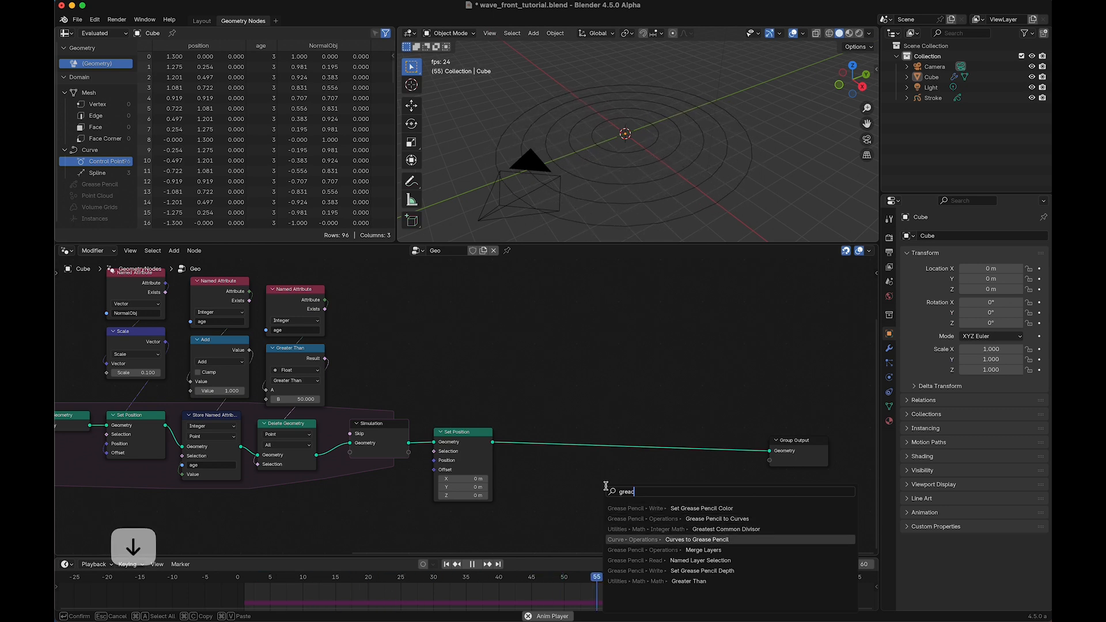
{"action": "key", "text": "Return"}
{"action": "left_click", "coordinate": [523, 434]}
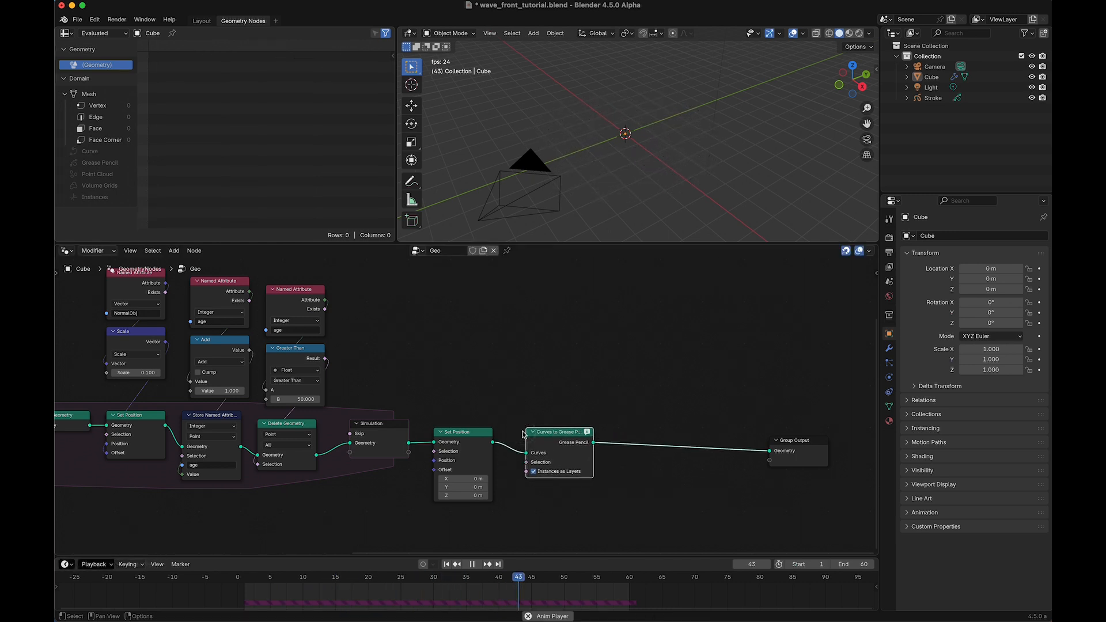
{"action": "left_click_drag", "start_coordinate": [705, 102], "coordinate": [559, 202]}
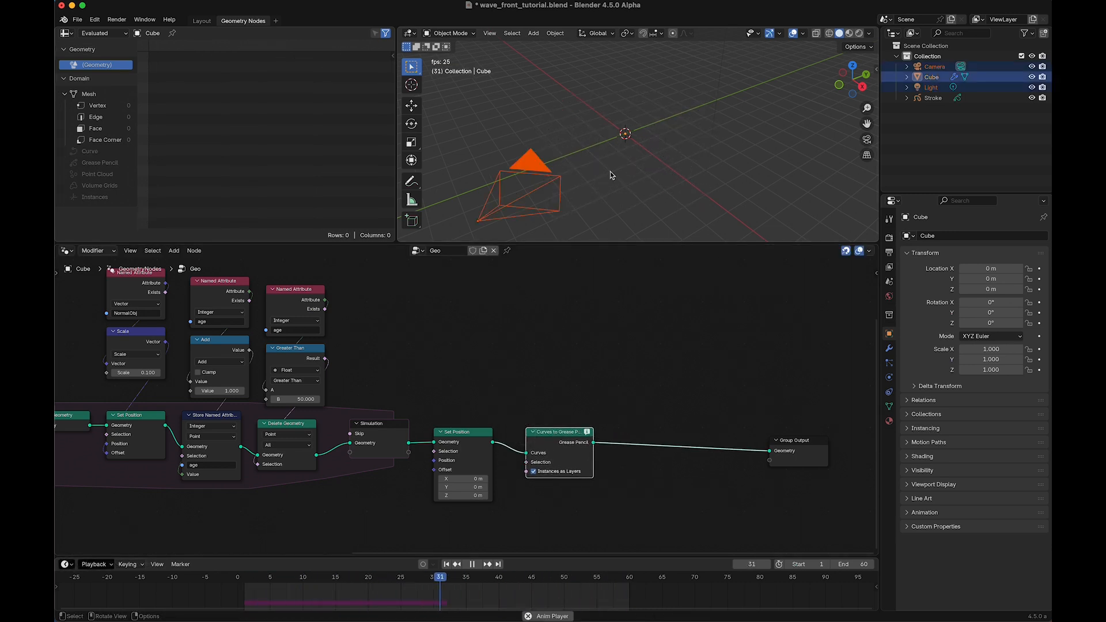
Step: Deselect the viewport objects, disable Instances as Layers on Curves to Grease Pencil, and move that node closer to Group Output
{"action": "left_click", "coordinate": [655, 182]}
{"action": "left_click", "coordinate": [538, 472]}
{"action": "left_click_drag", "start_coordinate": [558, 436], "coordinate": [616, 436]}
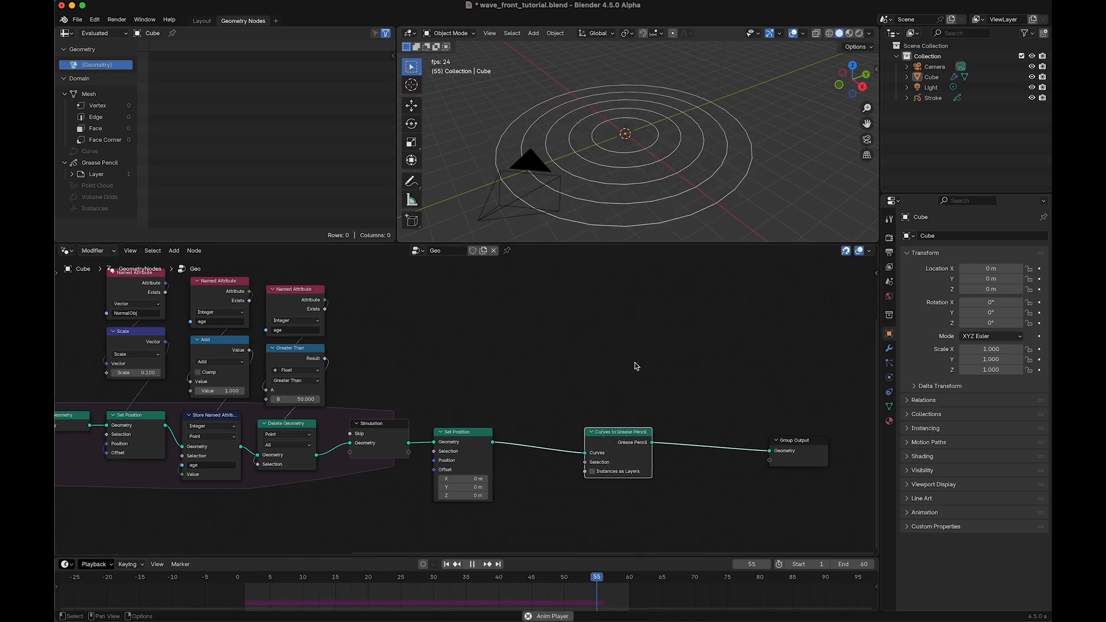
Step: Insert a Set Material node between Curves to Grease Pencil and Group Output
{"action": "scroll", "coordinate": [595, 366], "scroll_direction": "up", "scroll_amount": 1}
{"action": "middle_click_drag", "start_coordinate": [595, 382], "coordinate": [539, 347]}
{"action": "left_click", "coordinate": [557, 360]}
{"action": "key", "text": "shift+a"}
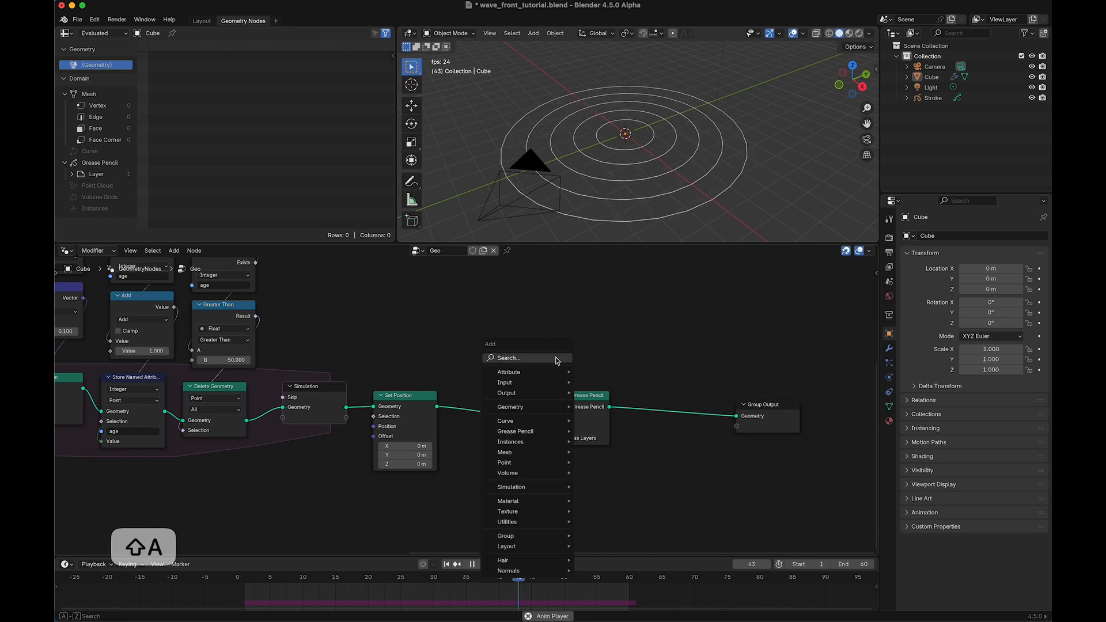
{"action": "type", "text": "set m"}
{"action": "key", "text": "Return"}
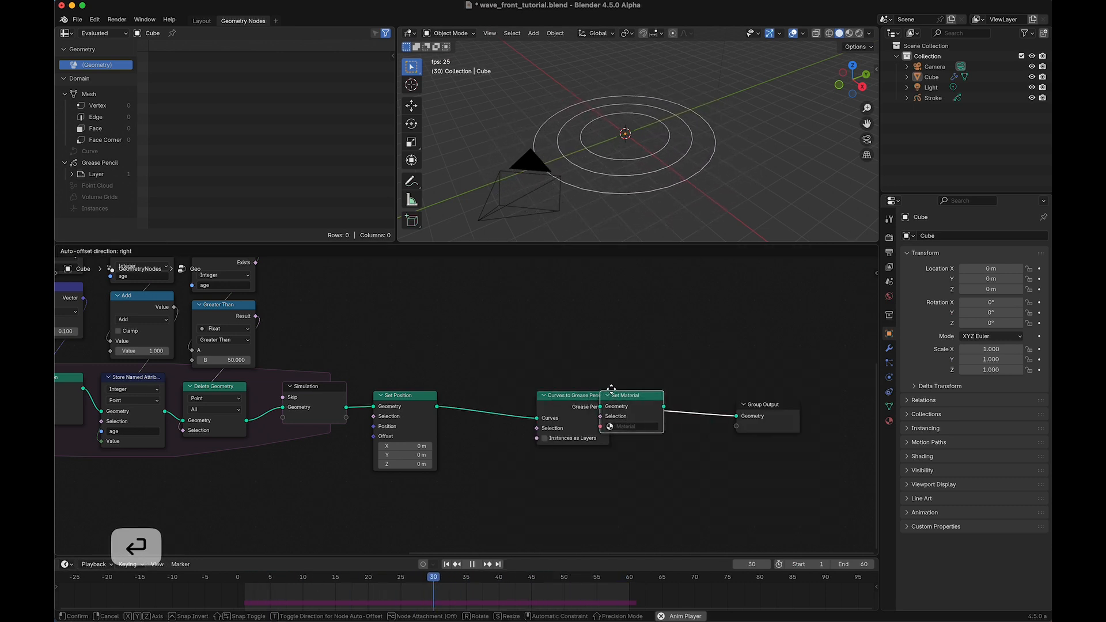
{"action": "left_click", "coordinate": [633, 381]}
Step: Try the Green material in the Set Material node, and settle on Blue
{"action": "left_click", "coordinate": [657, 417]}
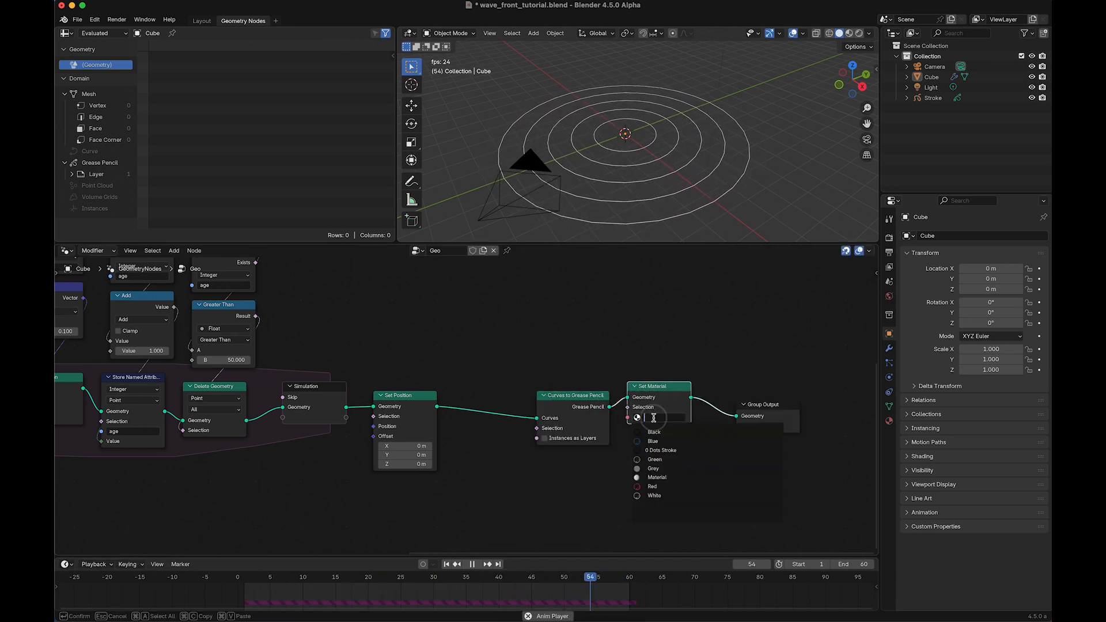
{"action": "left_click", "coordinate": [654, 459]}
{"action": "left_click", "coordinate": [657, 417]}
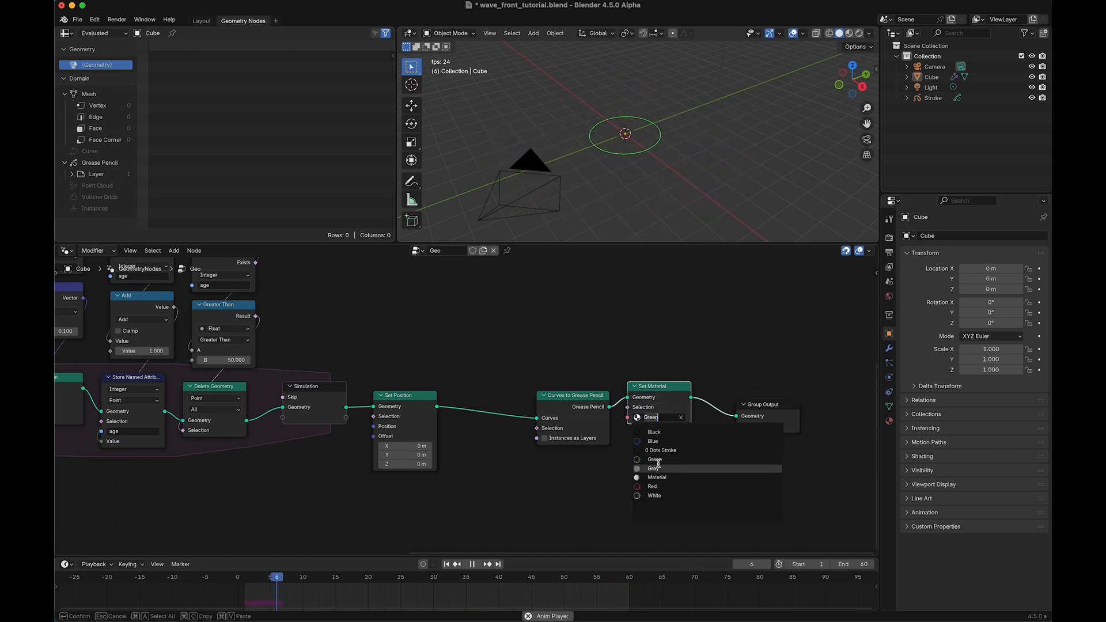
{"action": "left_click", "coordinate": [653, 441]}
Step: Move Group Output, Set Material and Curves to Grease Pencil away from Set Position to make room after it
{"action": "left_click", "coordinate": [779, 418]}
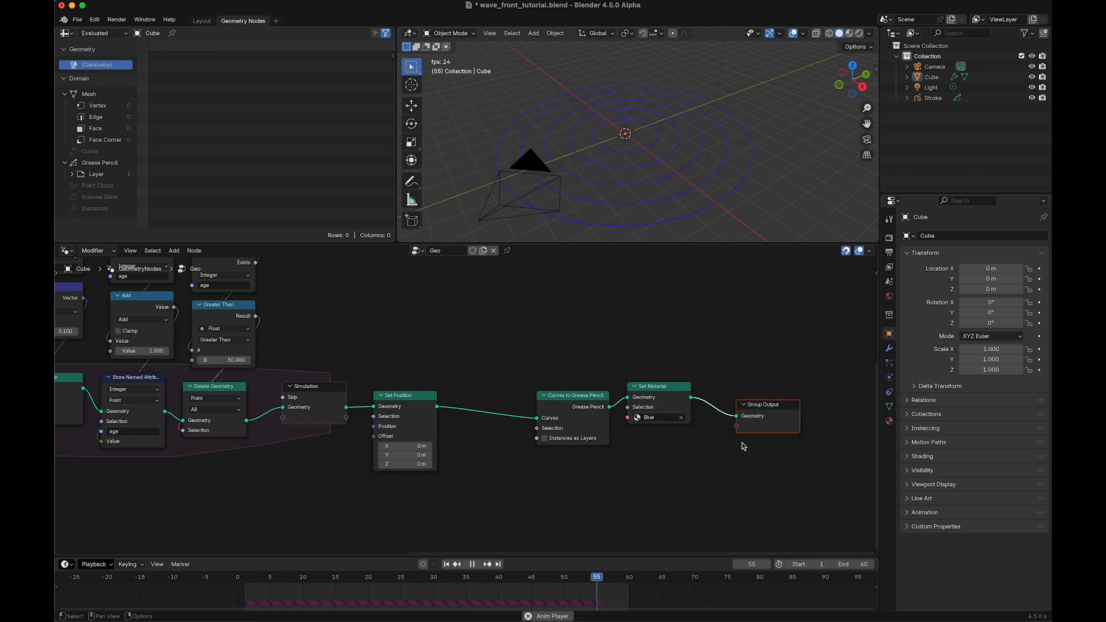
{"action": "left_click", "coordinate": [788, 425]}
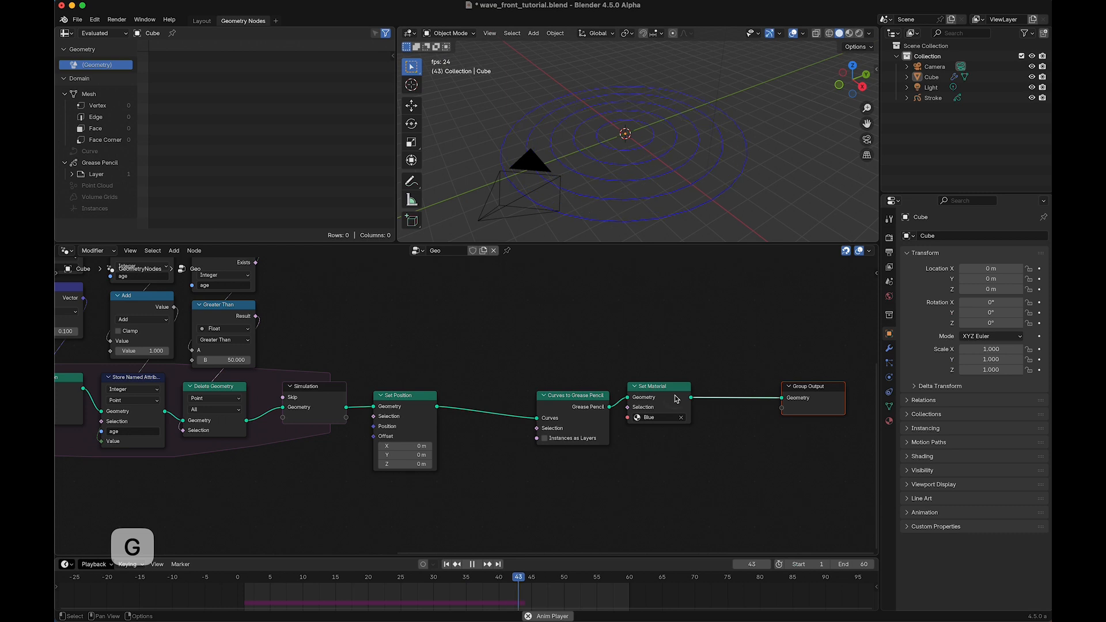
{"action": "left_click", "coordinate": [676, 397]}
{"action": "key", "text": "g"}
{"action": "left_click", "coordinate": [758, 393]}
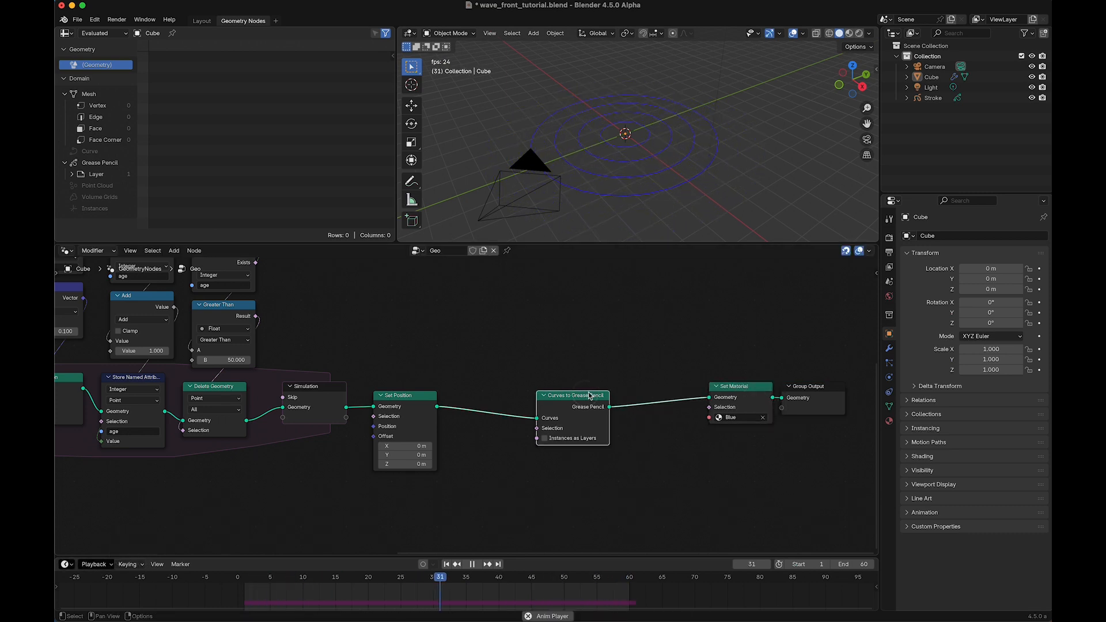
{"action": "key", "text": "g"}
{"action": "left_click", "coordinate": [651, 387]}
Step: Insert a Set Curve Radius node between Set Position and Curves to Grease Pencil, with its radius set to 0.1 m
{"action": "key", "text": "shift+a"}
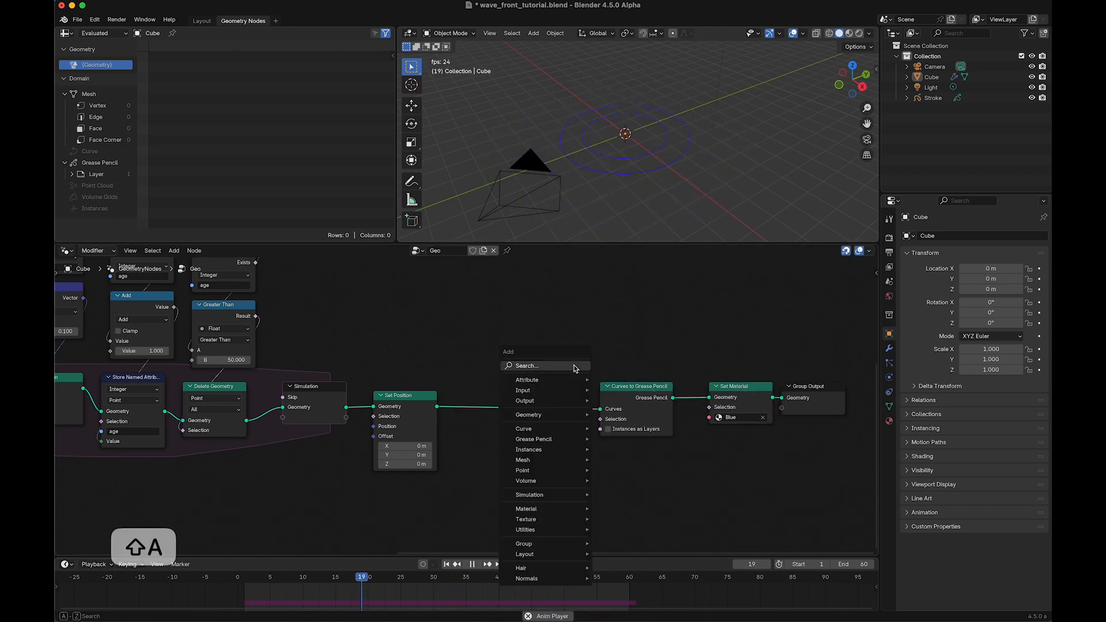
{"action": "type", "text": "set curve"}
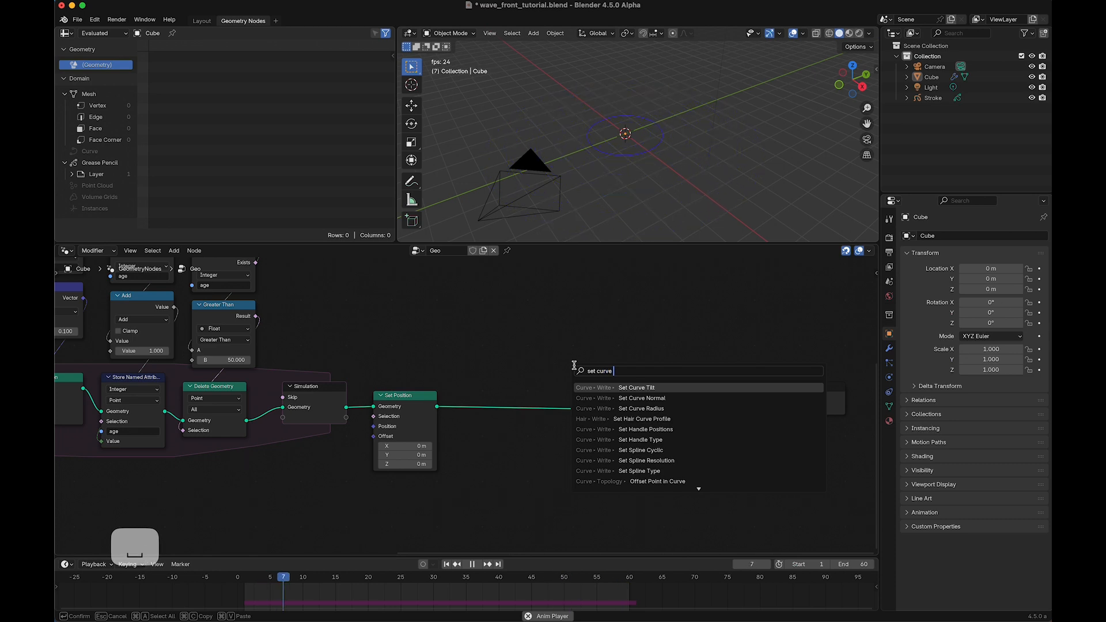
{"action": "key", "text": "Down"}
{"action": "key", "text": "Down"}
{"action": "key", "text": "Return"}
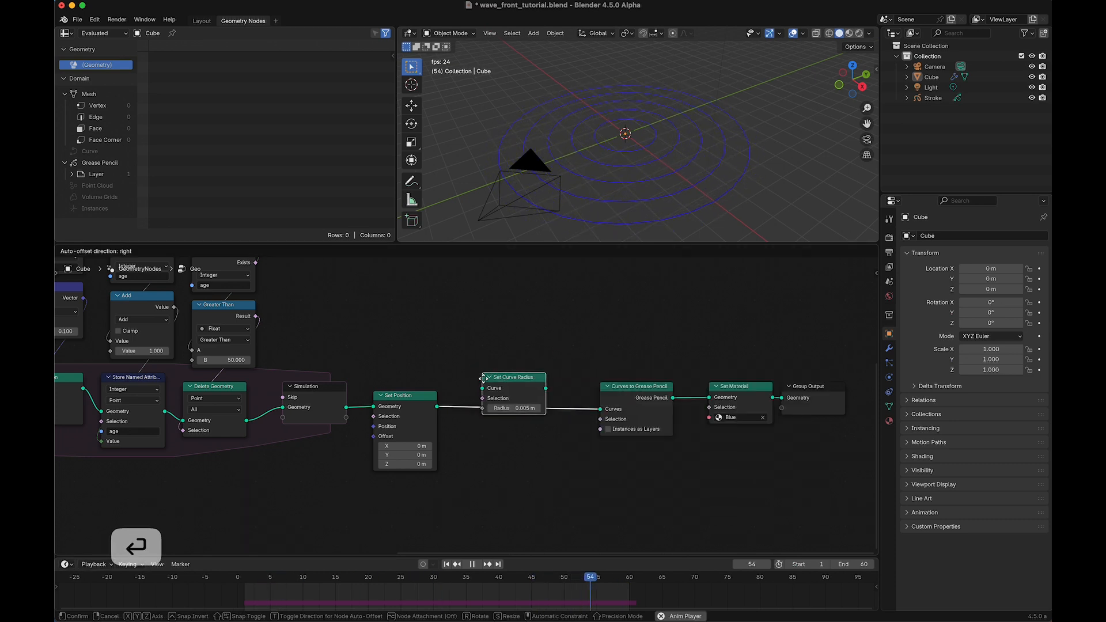
{"action": "left_click", "coordinate": [485, 385]}
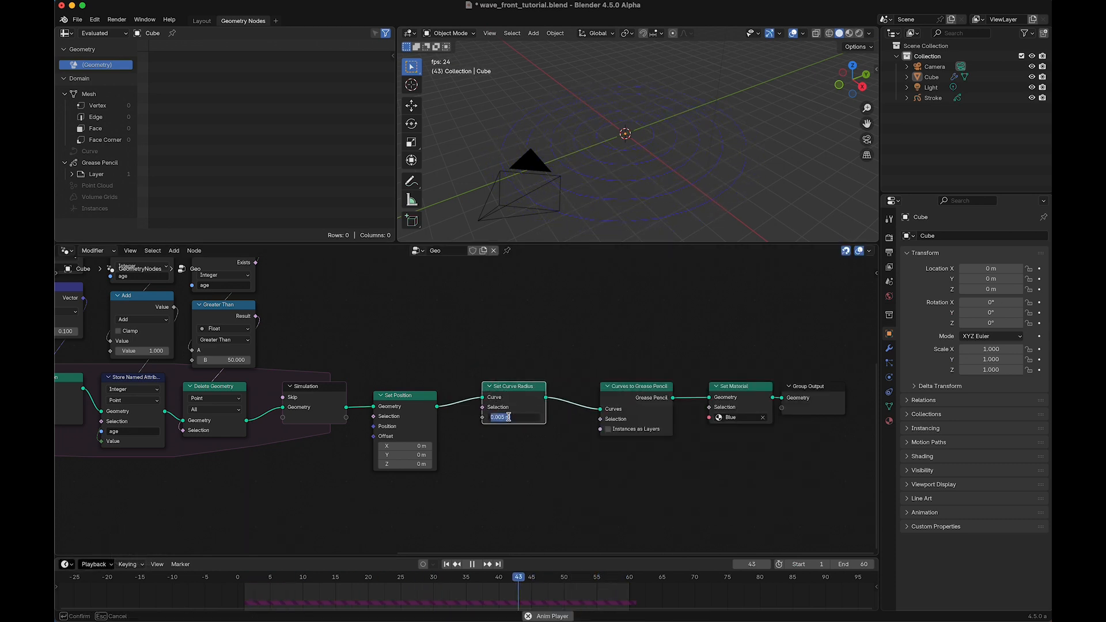
{"action": "left_click", "coordinate": [508, 417]}
{"action": "type", "text": "0.1"}
{"action": "key", "text": "Return"}
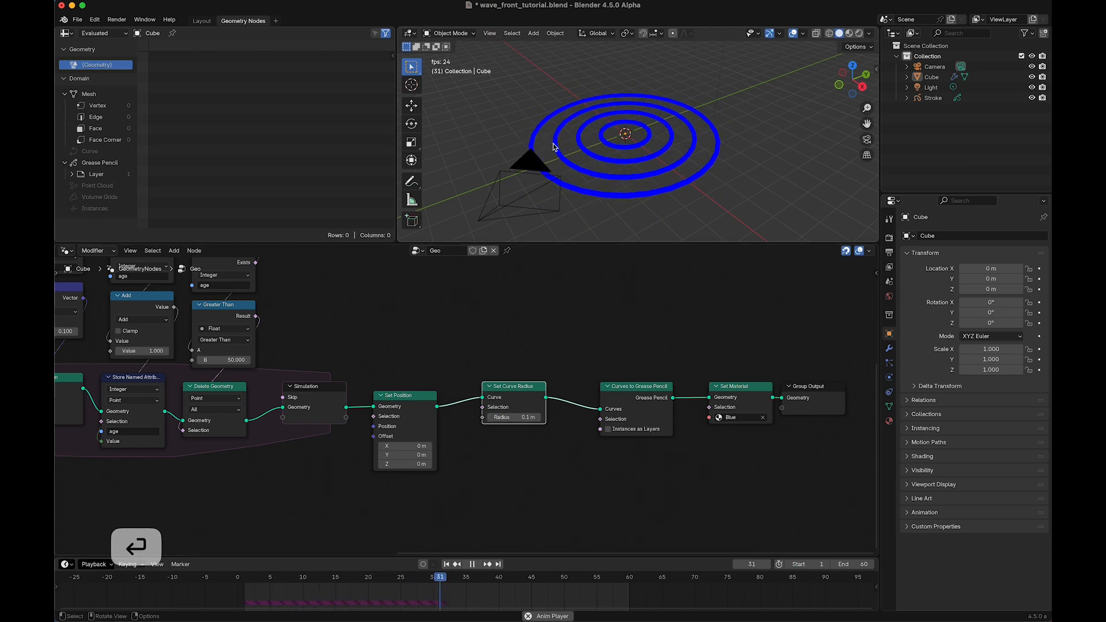
Step: Move Curves to Grease Pencil and Set Material close behind Set Curve Radius, and place Group Output farther from Set Material
{"action": "left_click", "coordinate": [642, 386]}
{"action": "key", "text": "g"}
{"action": "left_click", "coordinate": [597, 380]}
{"action": "left_click", "coordinate": [725, 384]}
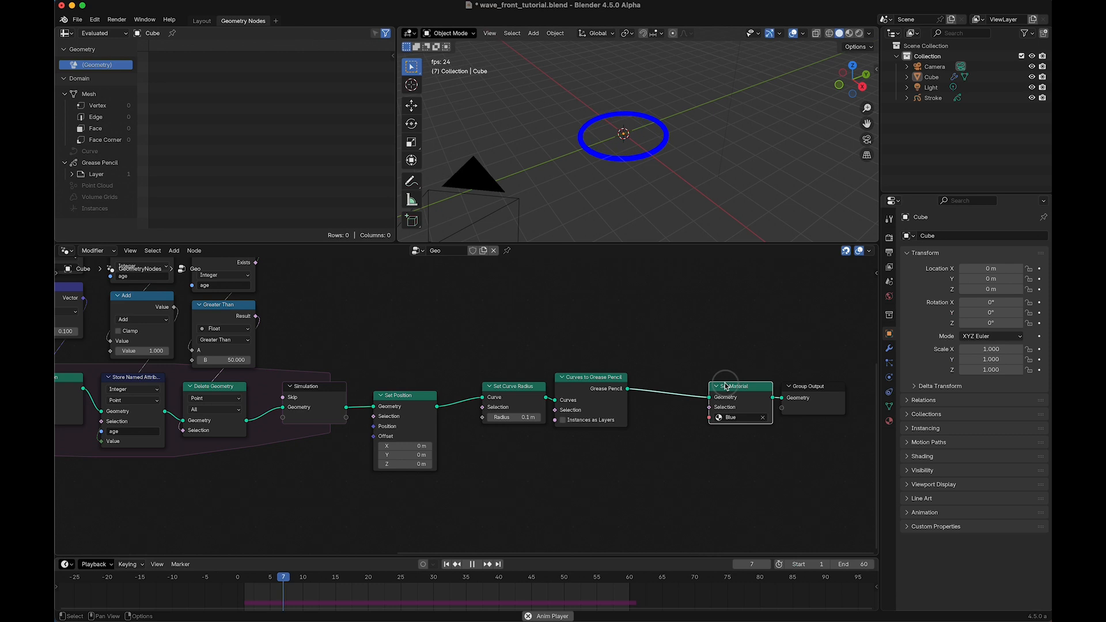
{"action": "key", "text": "g"}
{"action": "left_click", "coordinate": [652, 381]}
{"action": "middle_click_drag", "start_coordinate": [734, 354], "coordinate": [634, 354]}
{"action": "left_click", "coordinate": [687, 382]}
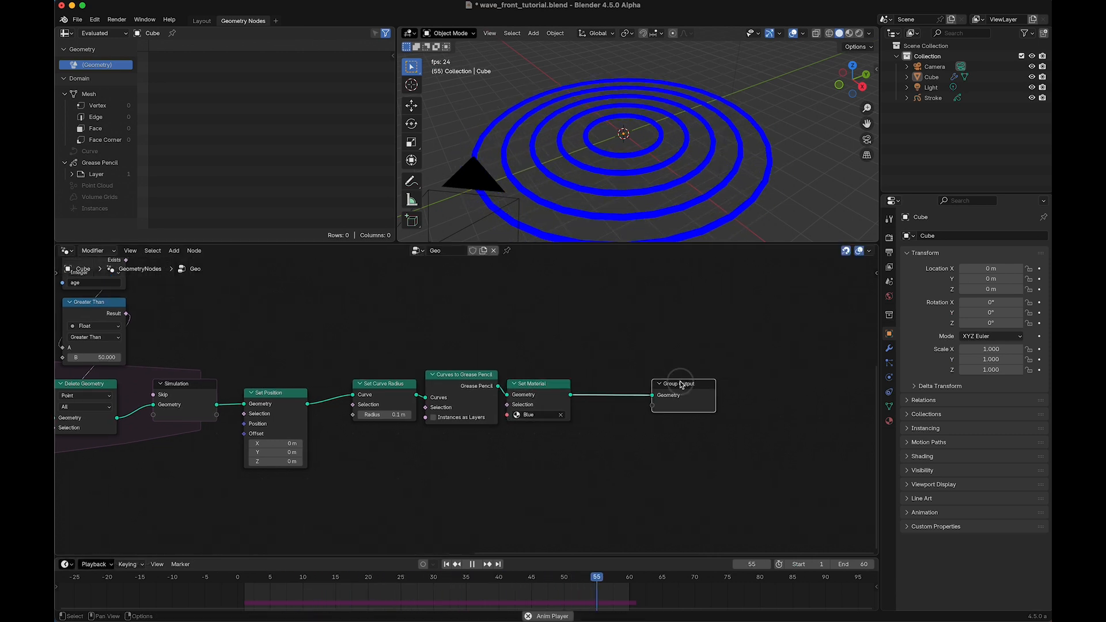
{"action": "key", "text": "g"}
{"action": "left_click", "coordinate": [794, 380]}
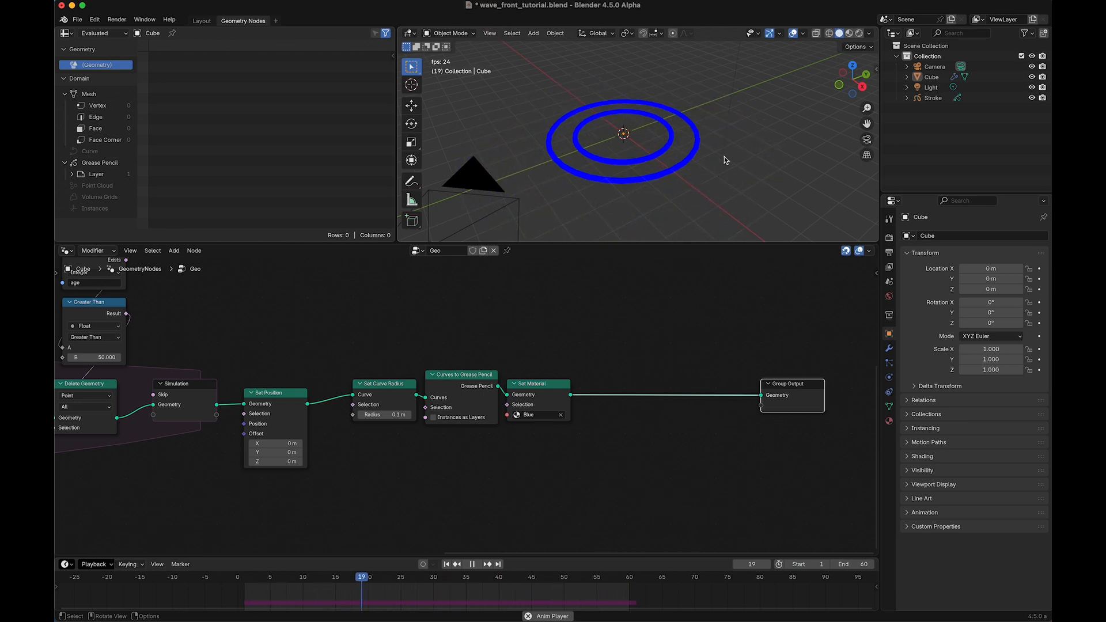
{"action": "left_click", "coordinate": [671, 334]}
{"action": "middle_click_drag", "start_coordinate": [700, 347], "coordinate": [570, 339]}
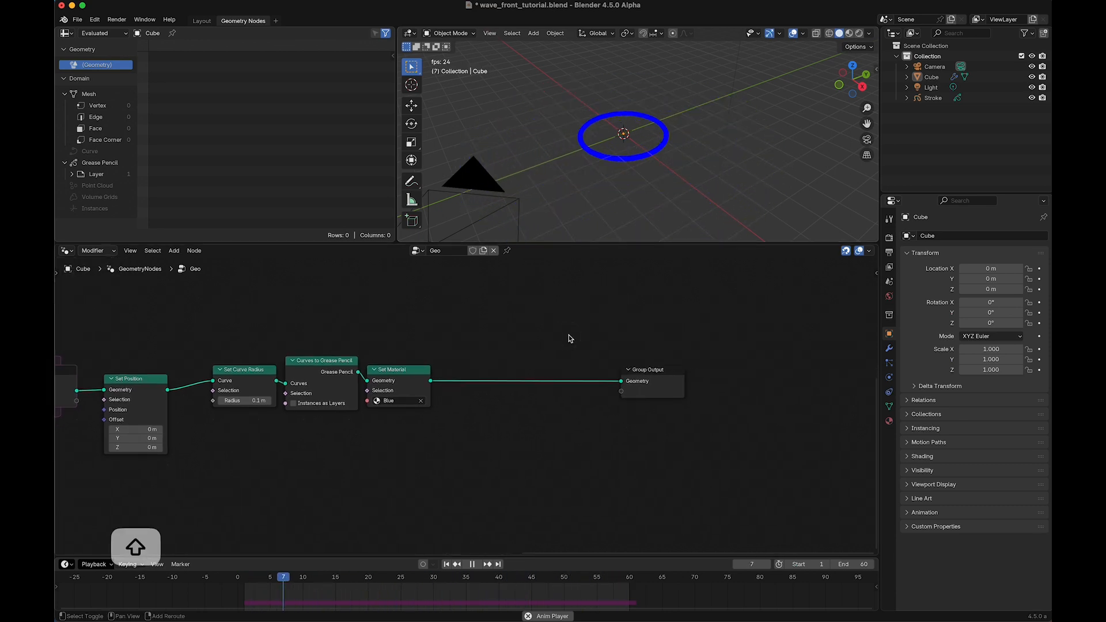
{"action": "key", "text": "shift+a"}
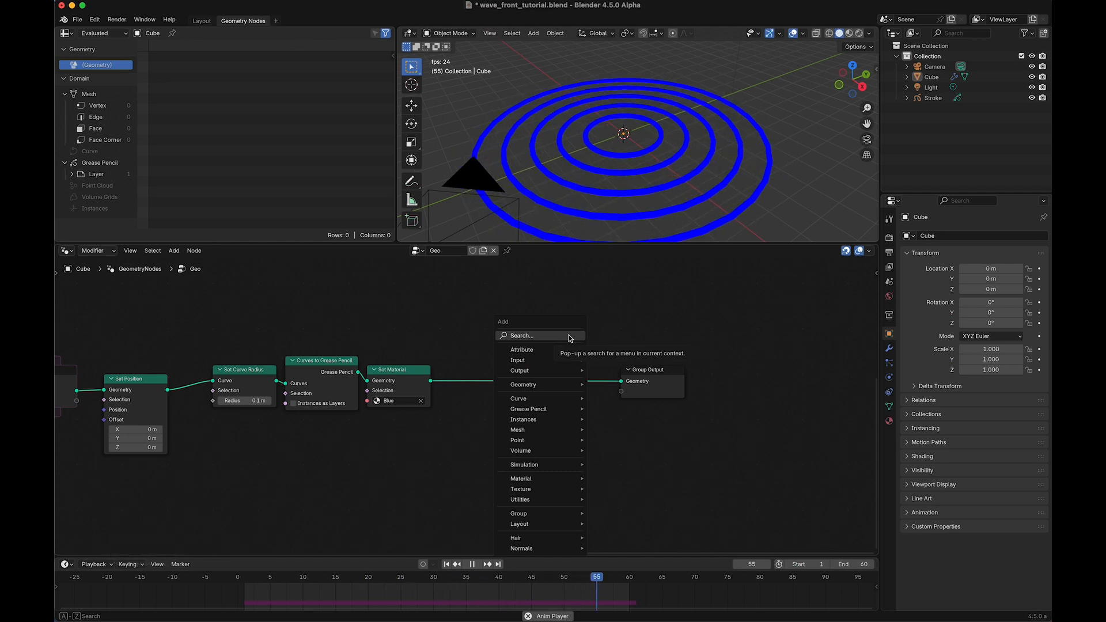
{"action": "type", "text": "named"}
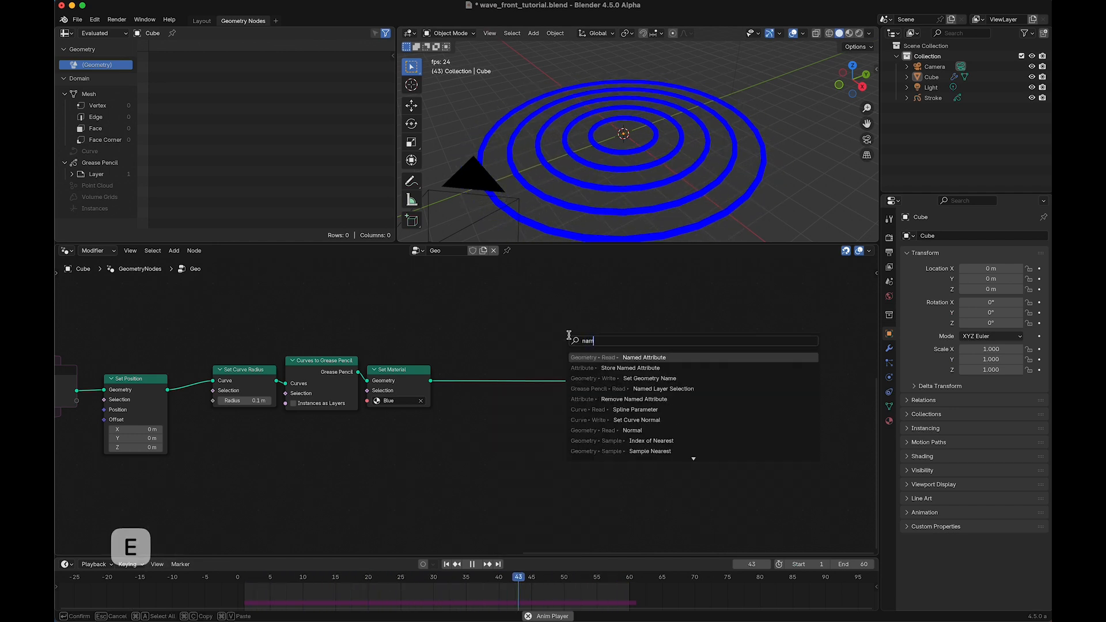
{"action": "key", "text": "Return"}
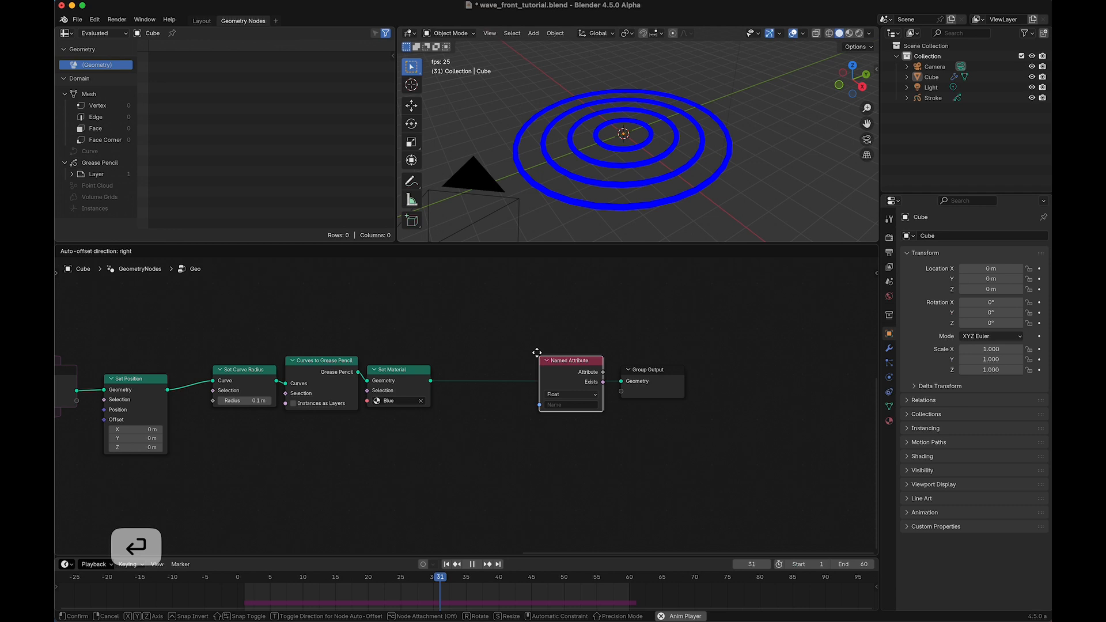
{"action": "left_click", "coordinate": [513, 276]}
{"action": "key", "text": "x"}
Step: Insert a Store Named Attribute node between Set Material and Group Output, with the attribute name opacity
{"action": "key", "text": "shift+a"}
{"action": "type", "text": "stor"}
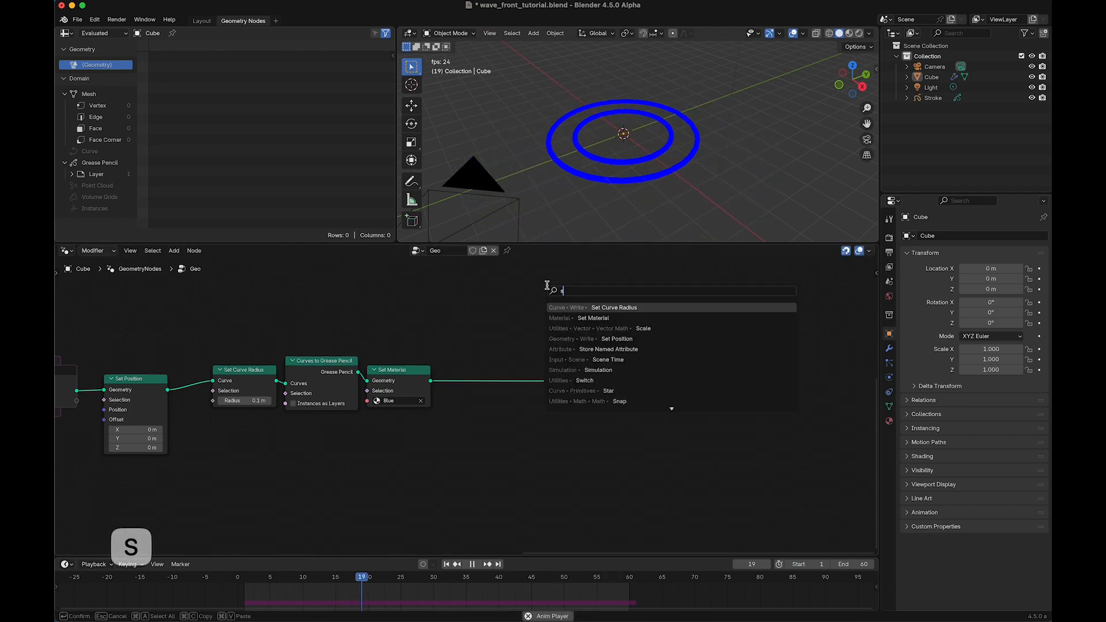
{"action": "key", "text": "Return"}
{"action": "left_click", "coordinate": [538, 359]}
{"action": "left_click", "coordinate": [576, 411]}
{"action": "type", "text": "opacity"}
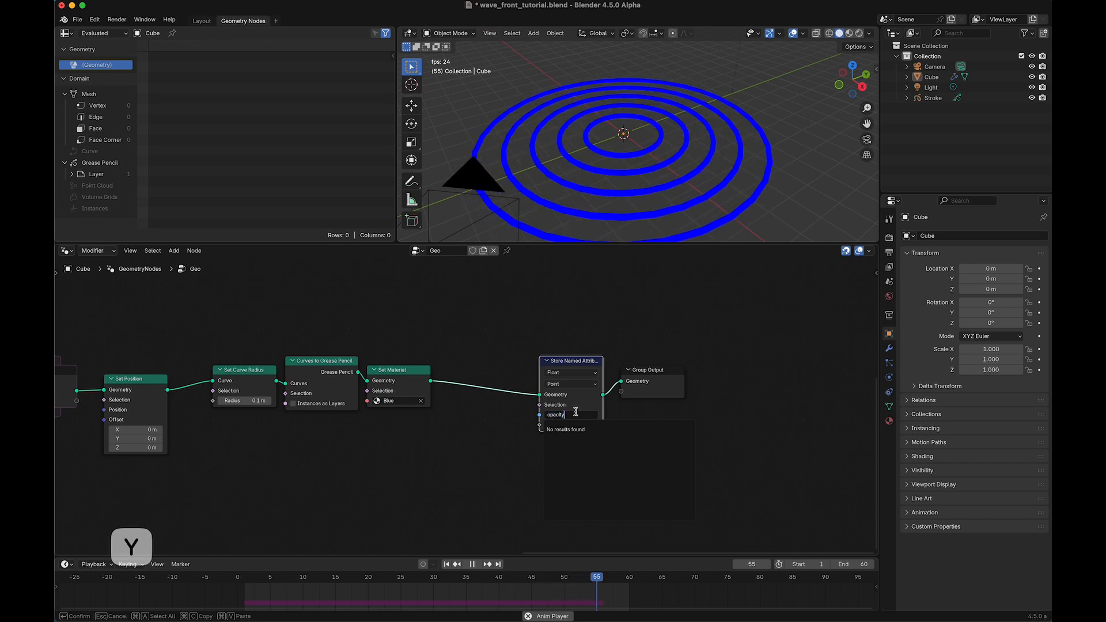
{"action": "key", "text": "Return"}
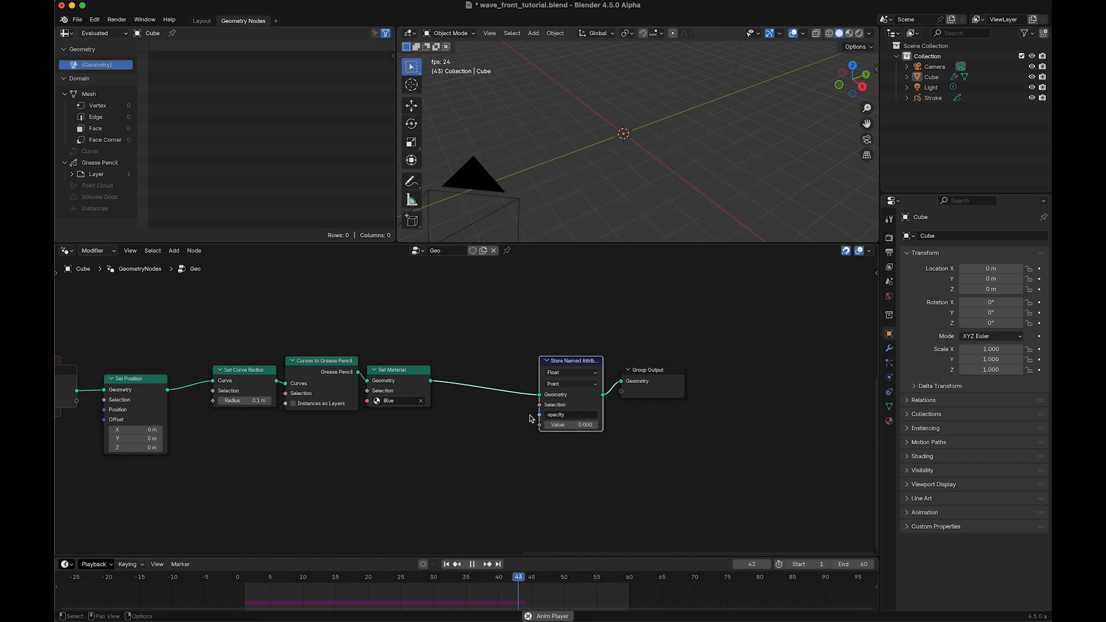
Step: Add a Map Range node whose Result feeds the Value of the opacity Store Named Attribute node
{"action": "left_click_drag", "start_coordinate": [484, 449], "coordinate": [482, 448]}
{"action": "type", "text": "m"}
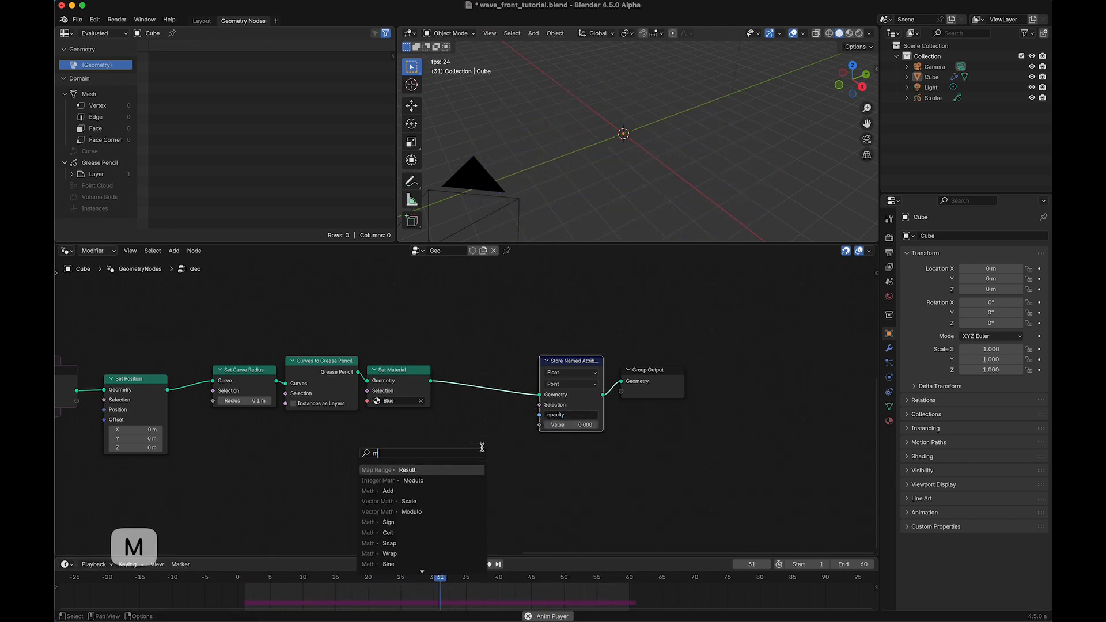
{"action": "type", "text": "ap range"}
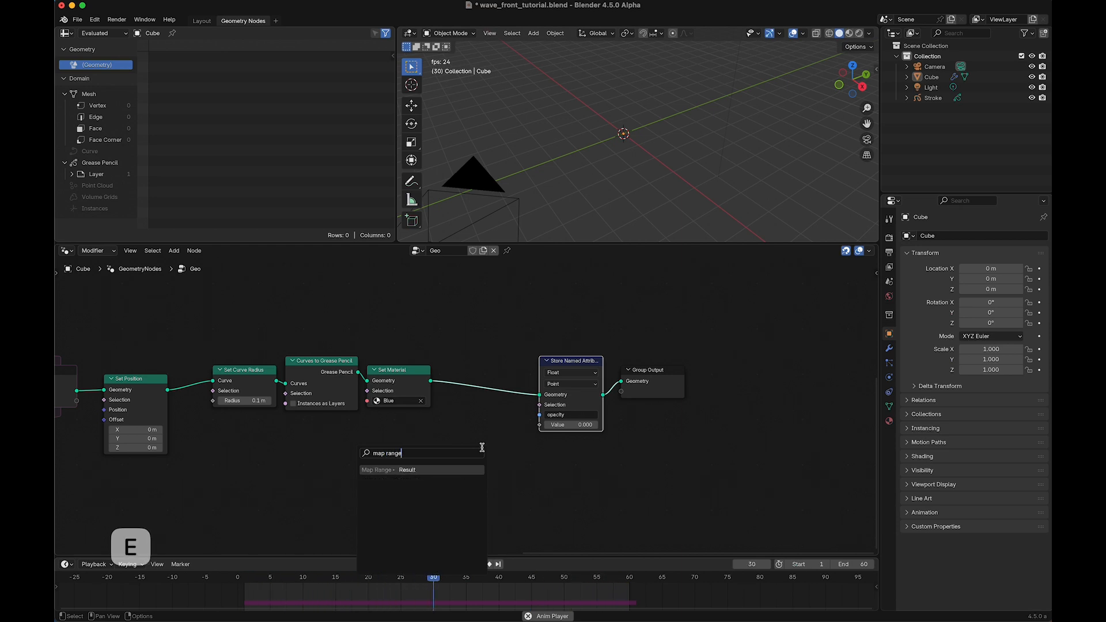
{"action": "key", "text": "Return"}
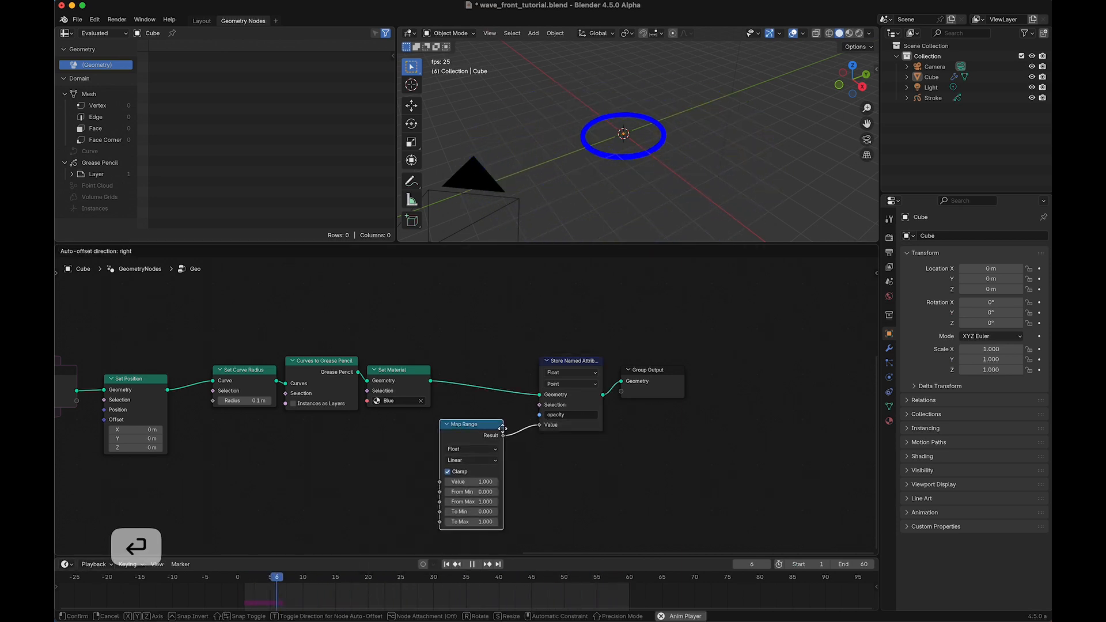
{"action": "left_click", "coordinate": [509, 430]}
Step: Add a Named Attribute node connected to the Value input of the Map Range node
{"action": "middle_click_drag", "start_coordinate": [430, 485], "coordinate": [497, 479]}
{"action": "scroll", "coordinate": [498, 479], "scroll_direction": "up", "scroll_amount": 1}
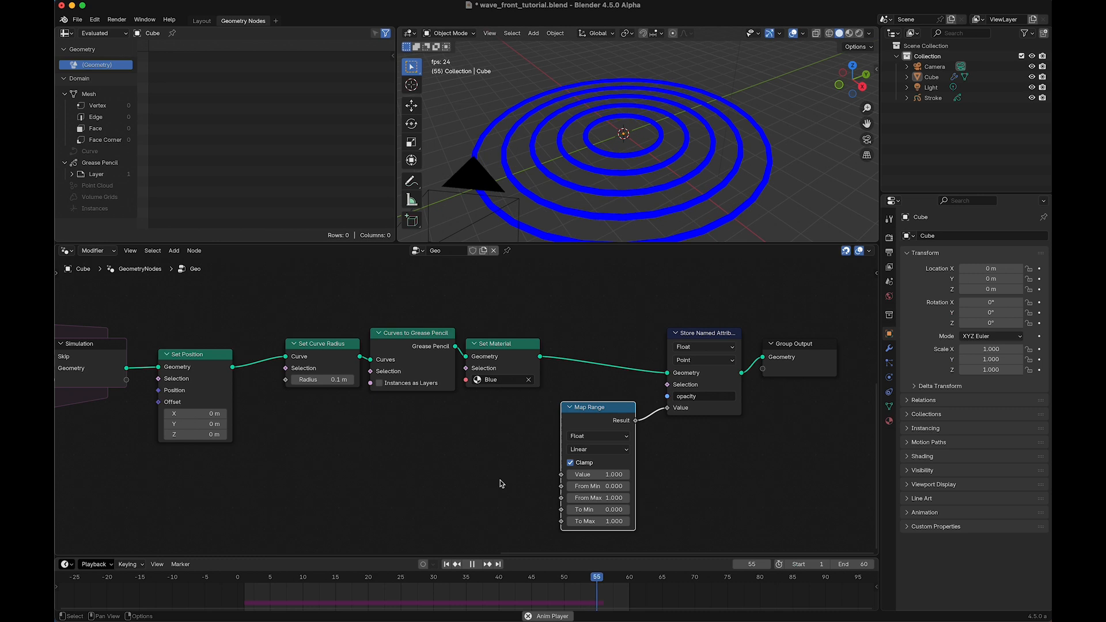
{"action": "left_click_drag", "start_coordinate": [562, 476], "coordinate": [512, 479]}
{"action": "type", "text": "age"}
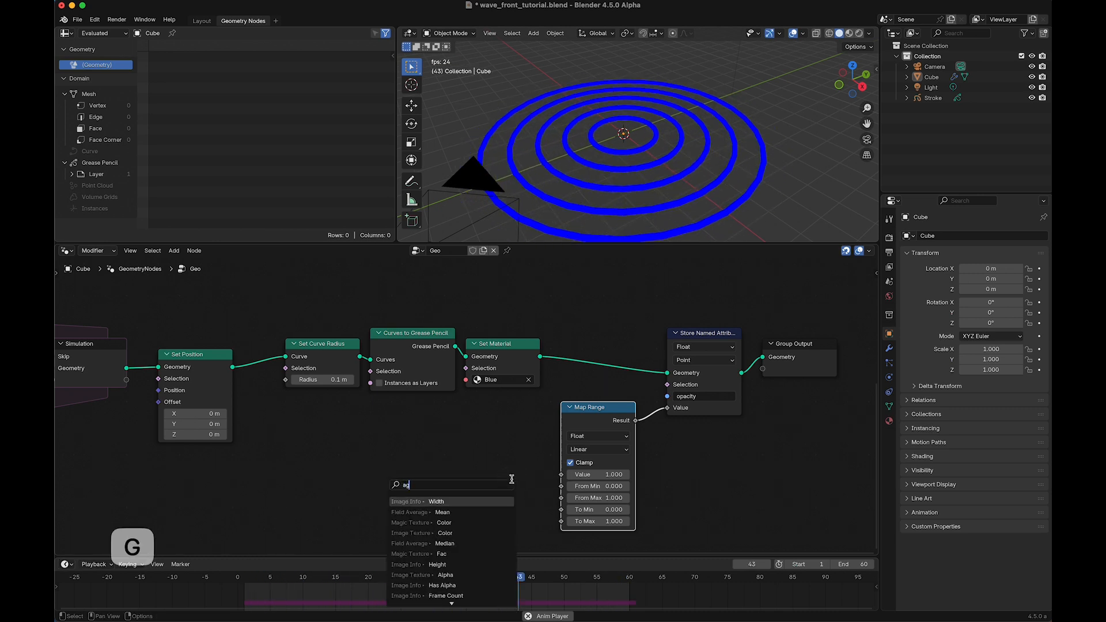
{"action": "key", "text": "BackSpace"}
{"action": "key", "text": "BackSpace"}
{"action": "key", "text": "BackSpace"}
{"action": "type", "text": "named"}
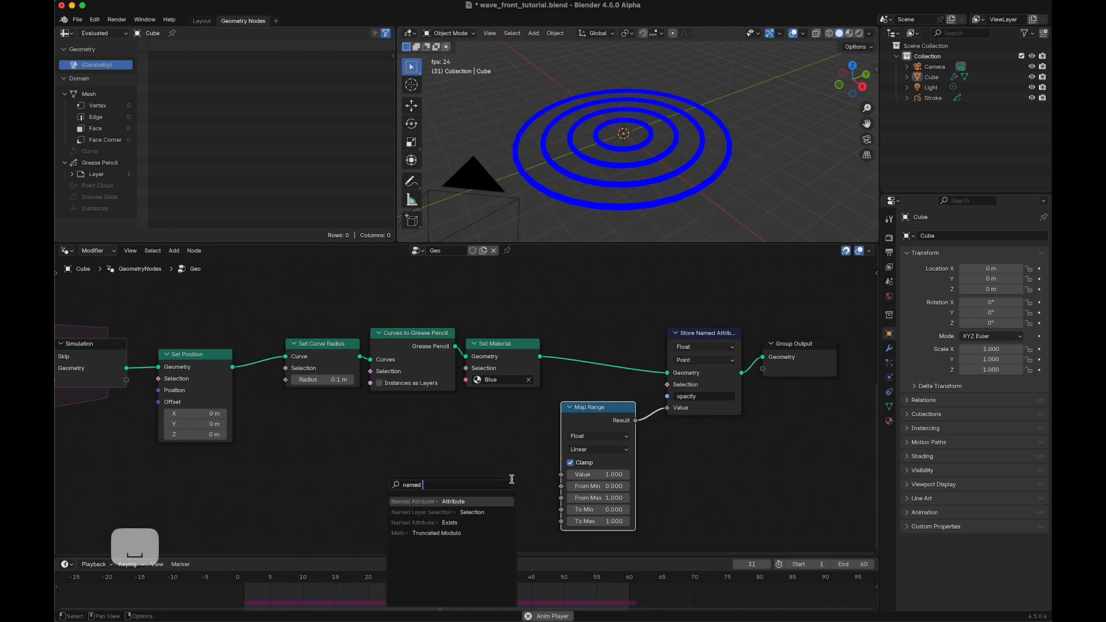
{"action": "key", "text": "Return"}
{"action": "left_click", "coordinate": [511, 482]}
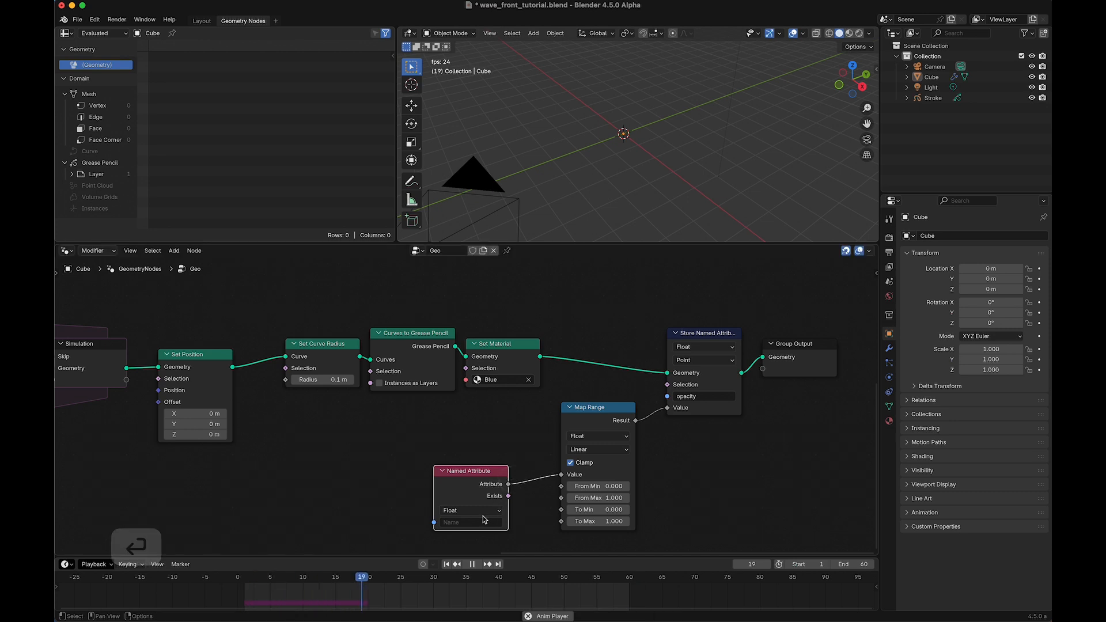
Step: Set the new Named Attribute node to read age as an Integer, and move it slightly away from Map Range
{"action": "left_click", "coordinate": [471, 522]}
{"action": "type", "text": "age"}
{"action": "key", "text": "Return"}
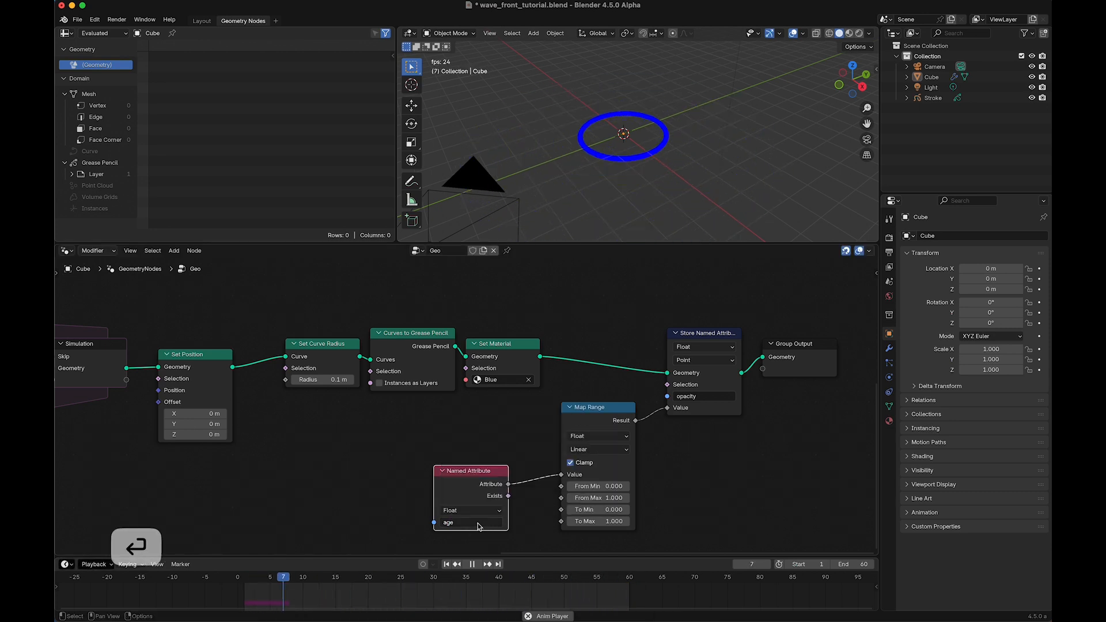
{"action": "left_click", "coordinate": [470, 510]}
{"action": "left_click", "coordinate": [458, 548]}
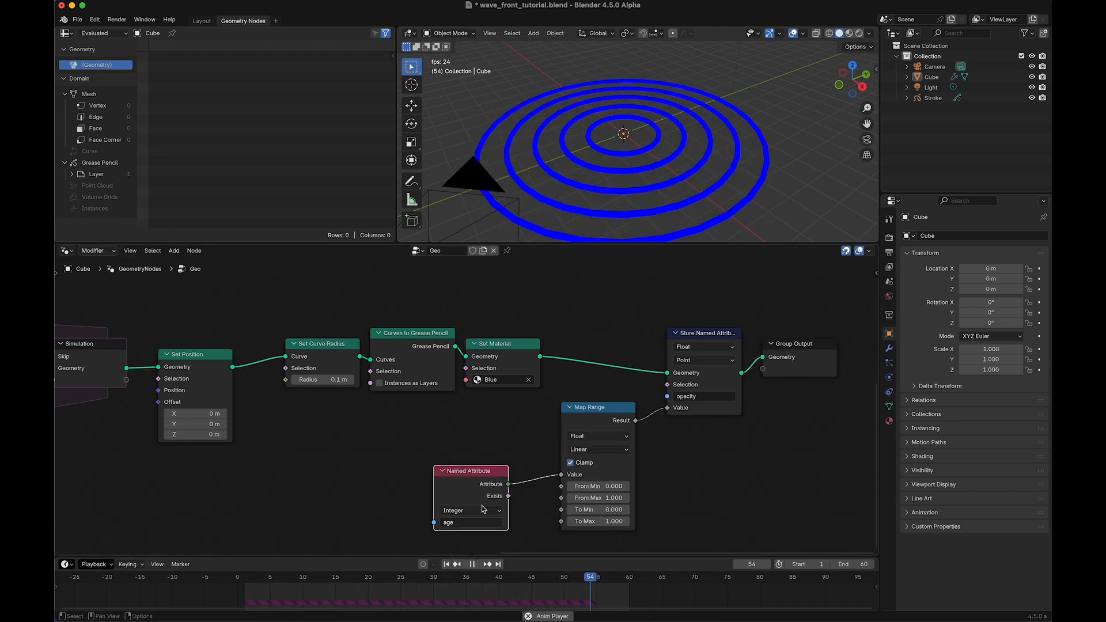
{"action": "left_click_drag", "start_coordinate": [478, 471], "coordinate": [467, 439]}
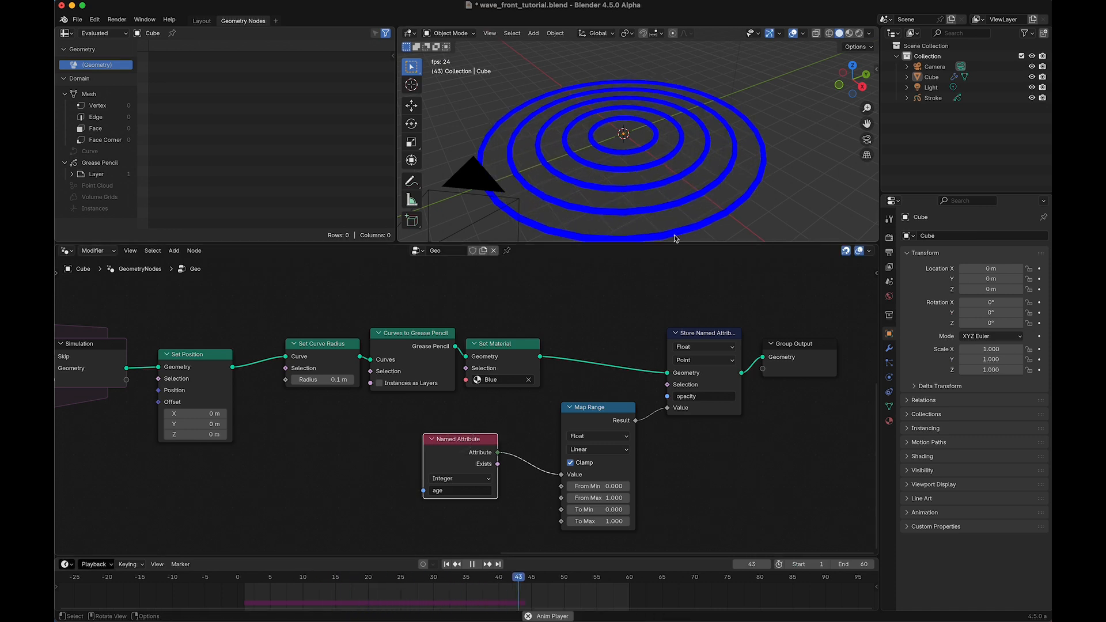
Step: Select the circles in the viewport and show the Grease Pencil layer data in the spreadsheet
{"action": "left_click", "coordinate": [658, 219]}
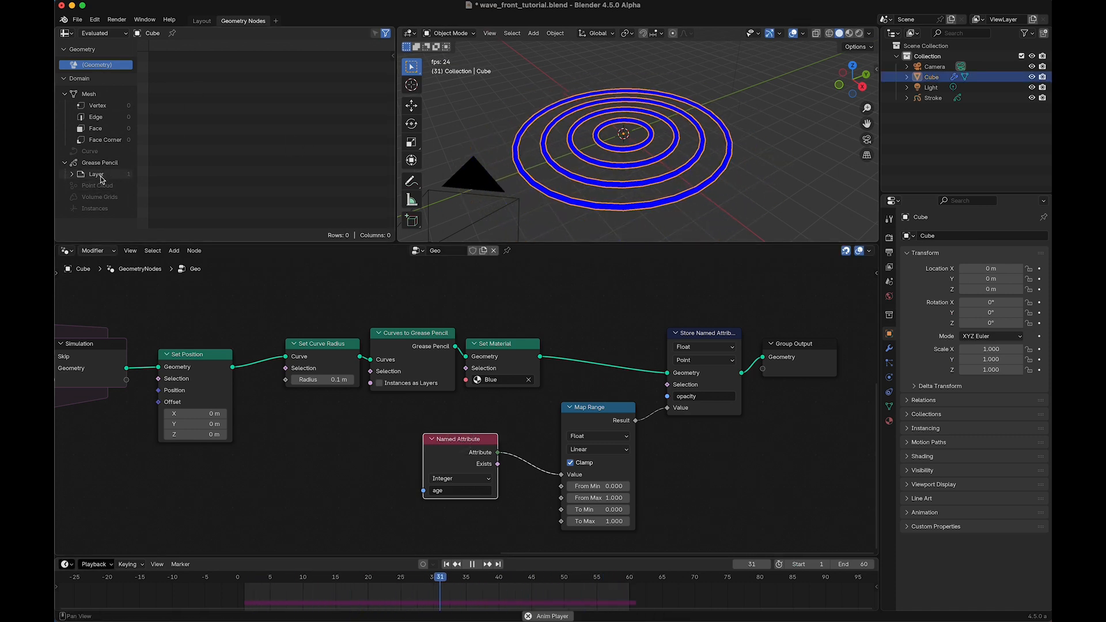
{"action": "middle_click_drag", "start_coordinate": [723, 496], "coordinate": [702, 476]}
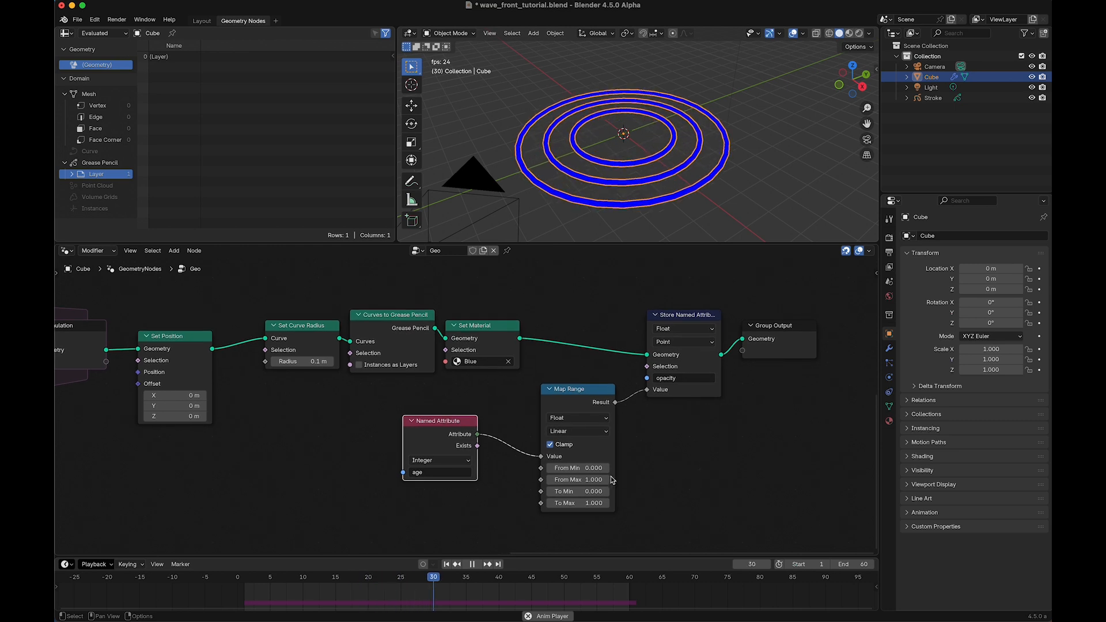
Step: Set the Map Range node's From Min to 30 and From Max to 40
{"action": "left_click", "coordinate": [576, 471]}
{"action": "type", "text": "30"}
{"action": "key", "text": "Return"}
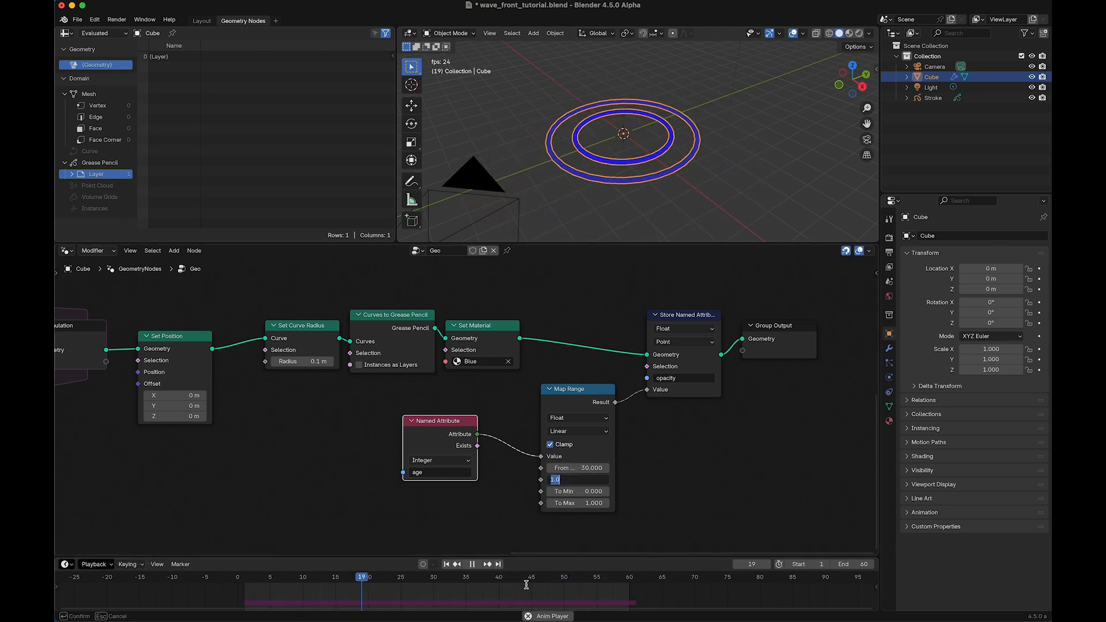
{"action": "type", "text": "40"}
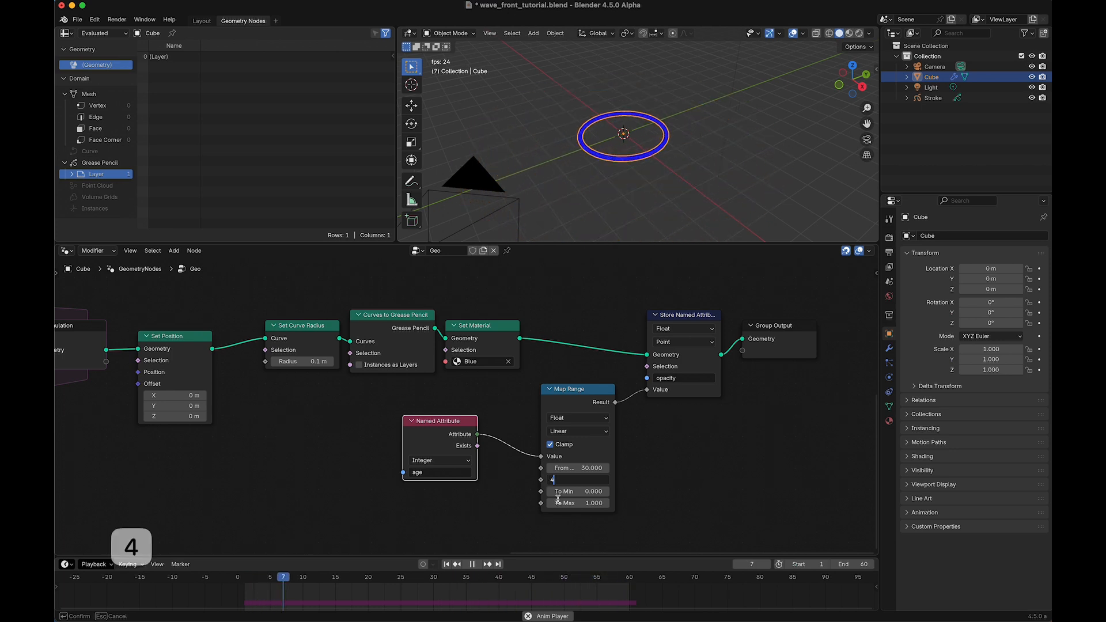
{"action": "key", "text": "Return"}
Step: Set the Map Range node's To Min to 1 and To Max to 0, and deselect the circles in the viewport
{"action": "left_click", "coordinate": [562, 493]}
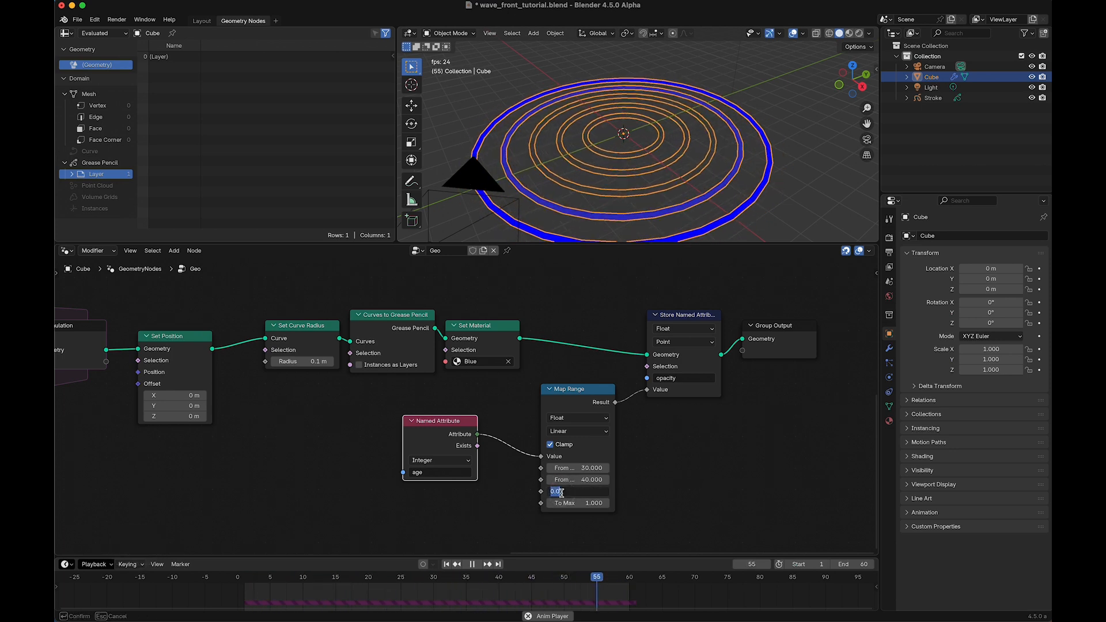
{"action": "type", "text": "1"}
{"action": "key", "text": "Return"}
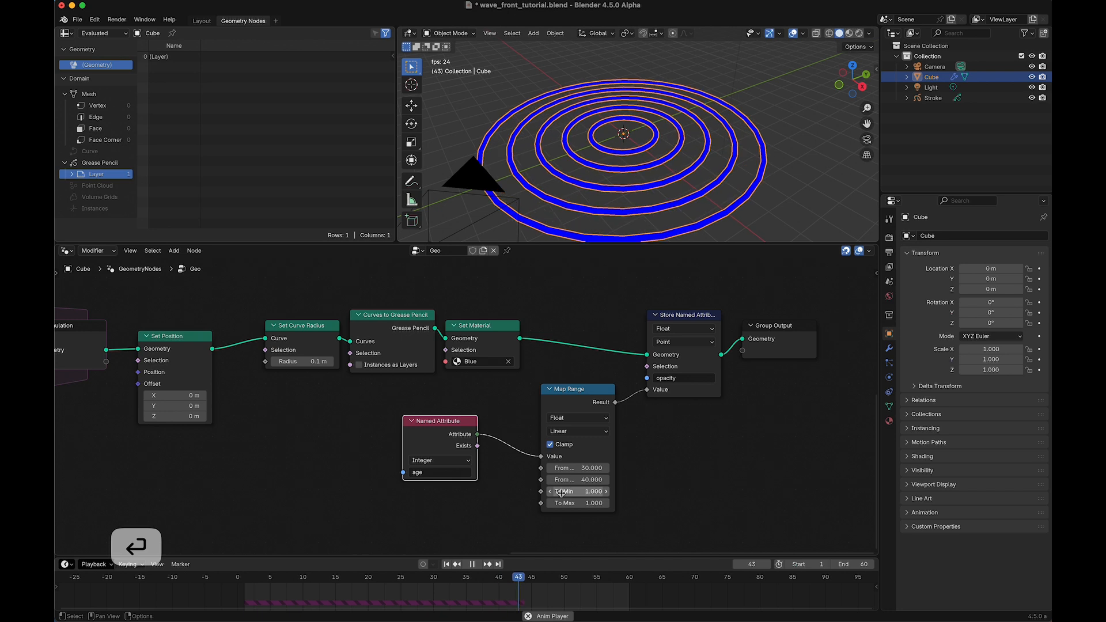
{"action": "left_click", "coordinate": [577, 504]}
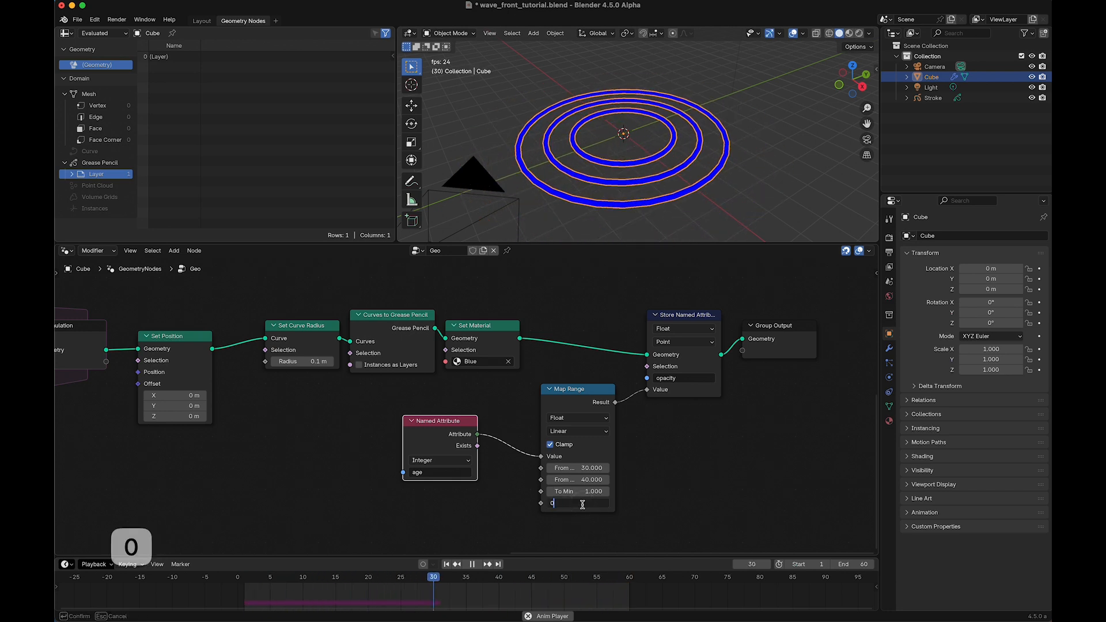
{"action": "left_click", "coordinate": [821, 210]}
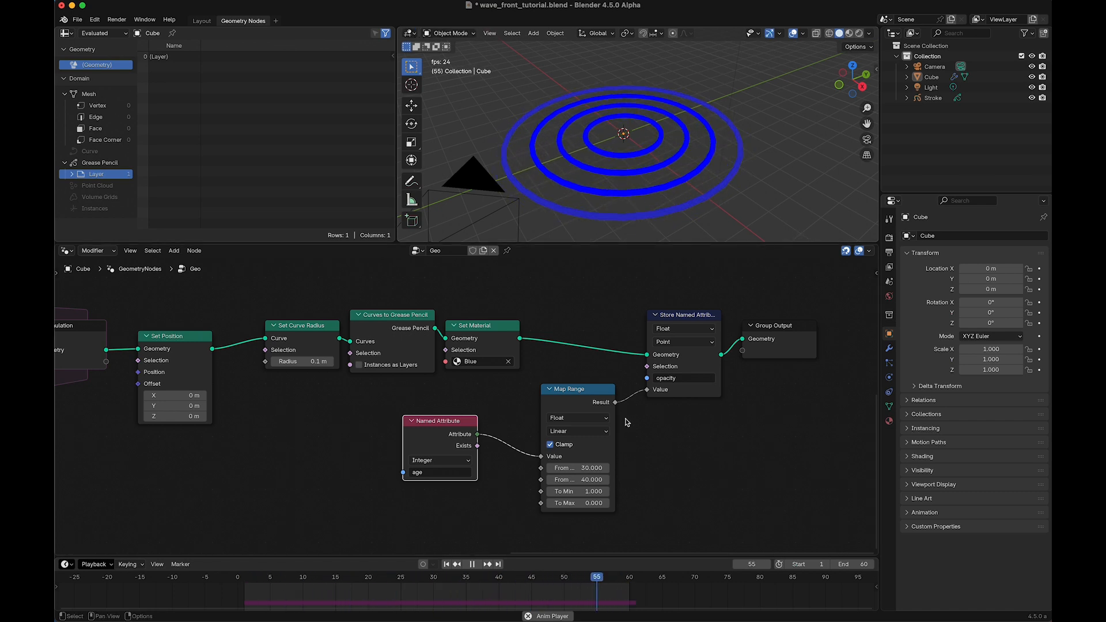
{"action": "scroll", "coordinate": [615, 429], "scroll_direction": "down", "scroll_amount": 2}
{"action": "scroll", "coordinate": [423, 484], "scroll_direction": "left", "scroll_amount": 10}
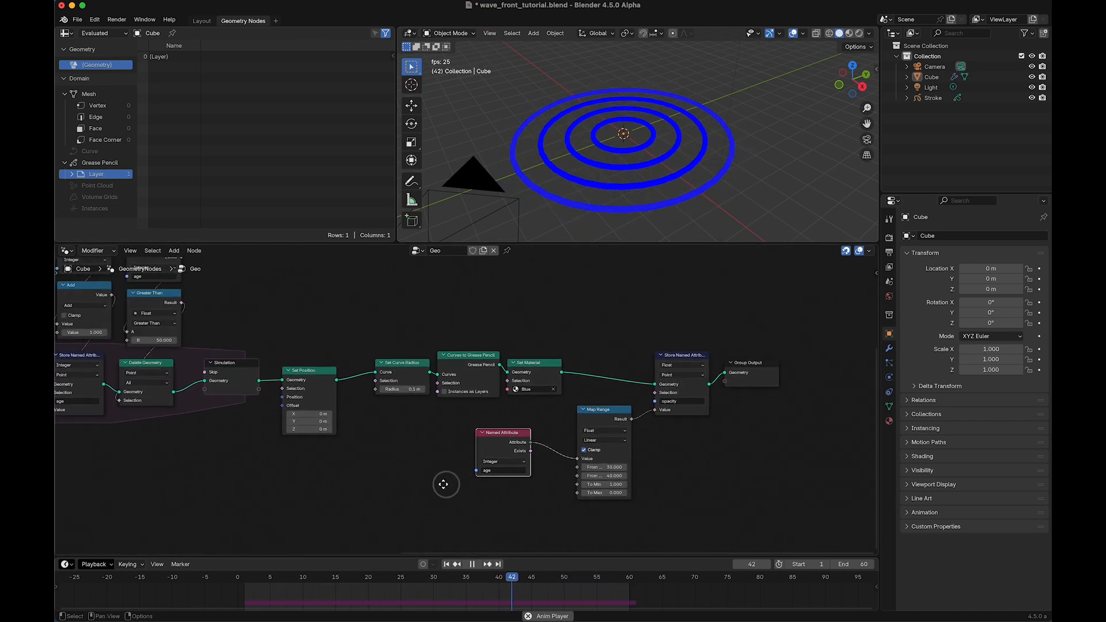
{"action": "scroll", "coordinate": [153, 487], "scroll_direction": "left", "scroll_amount": 20}
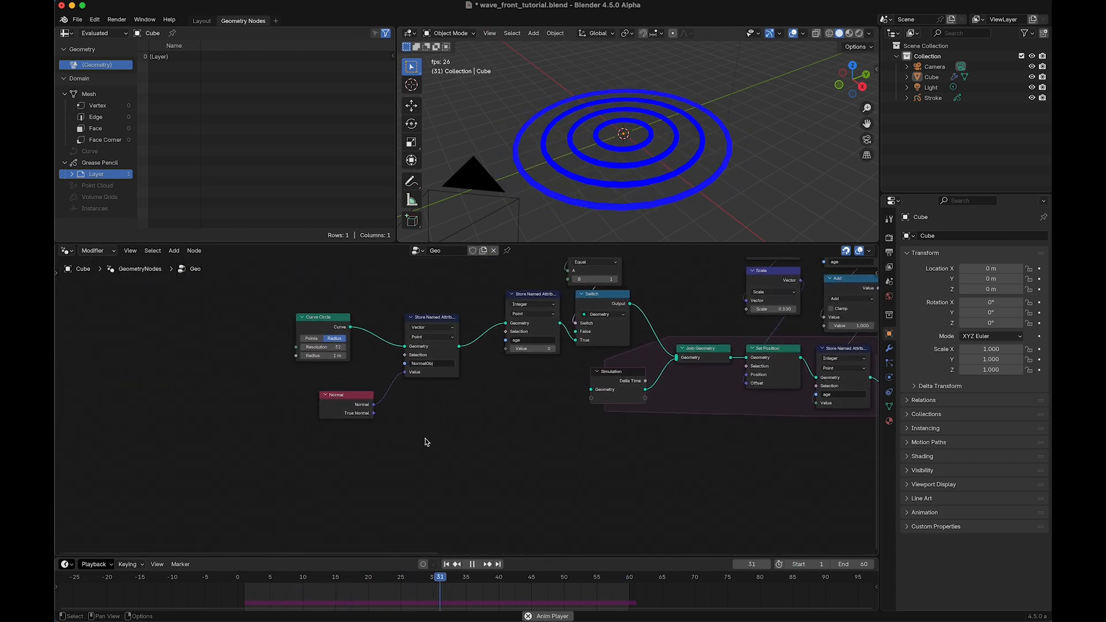
{"action": "left_click", "coordinate": [620, 138]}
{"action": "key", "text": "g"}
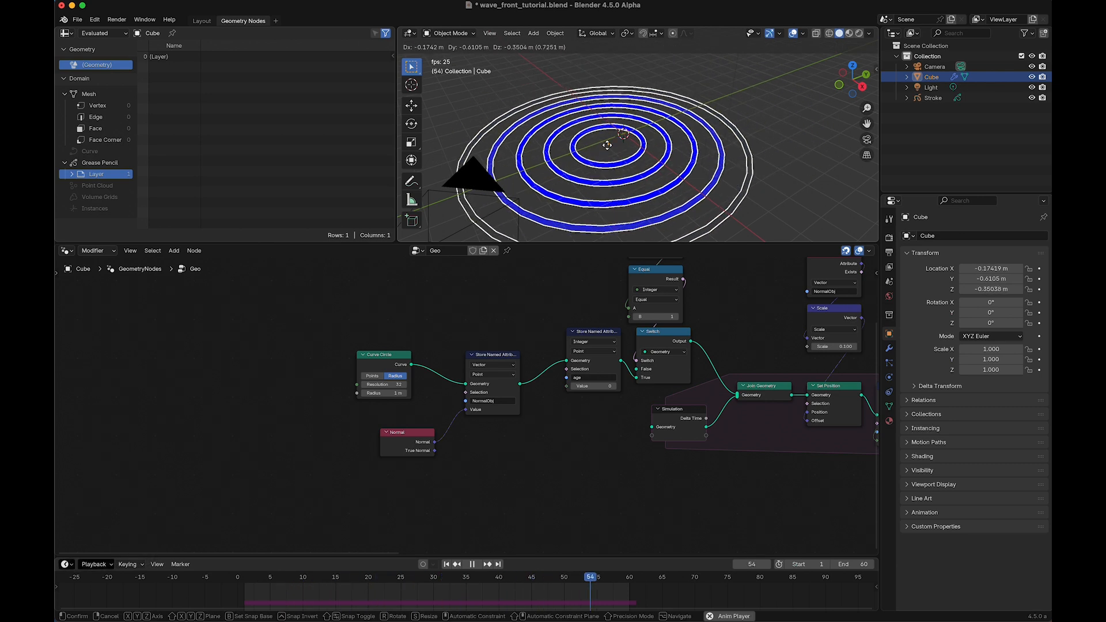
{"action": "key", "text": "Escape"}
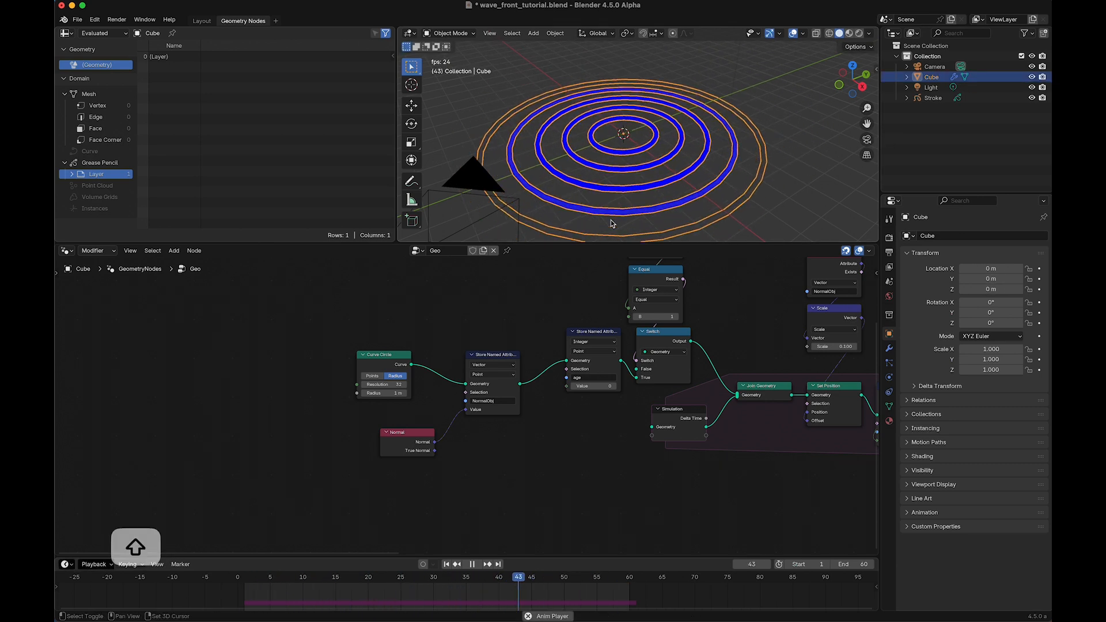
Step: Add a sphere-shaped Empty at the world origin
{"action": "key", "text": "shift+a"}
{"action": "type", "text": "emp"}
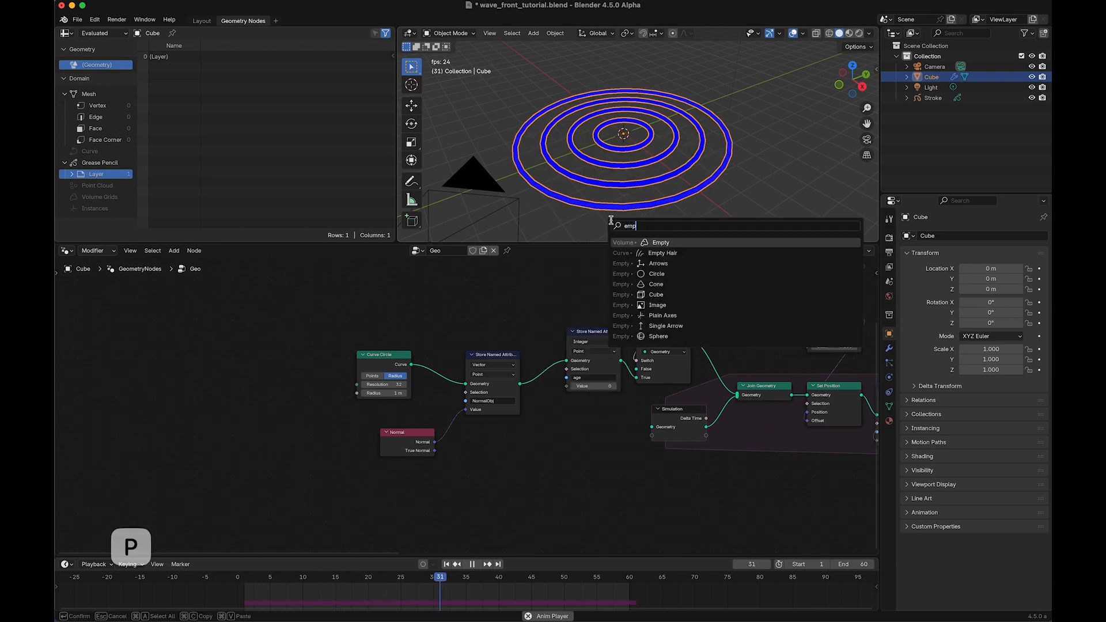
{"action": "type", "text": "ty"}
{"action": "key", "text": "Down"}
{"action": "key", "text": "Down"}
{"action": "key", "text": "Down"}
{"action": "key", "text": "Down"}
{"action": "key", "text": "Down"}
{"action": "key", "text": "Down"}
{"action": "key", "text": "Return"}
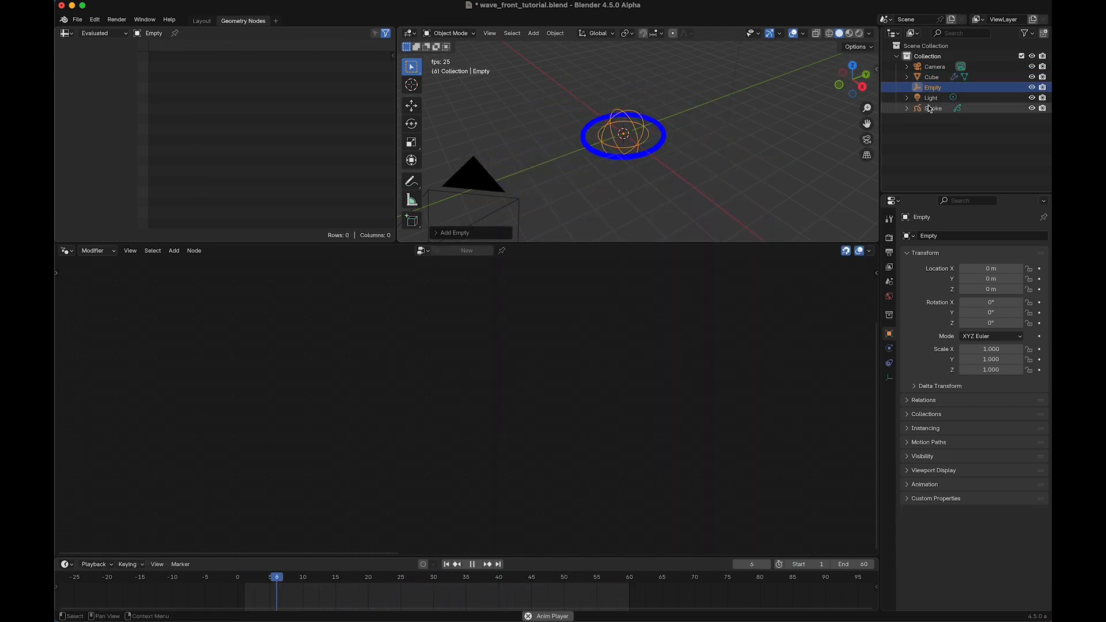
Step: Bring the Empty into the Cube's node tree as an Object Info node, placed above the Curve Circle node with both set further back
{"action": "left_click", "coordinate": [932, 76]}
{"action": "left_click_drag", "start_coordinate": [936, 90], "coordinate": [370, 351]}
{"action": "left_click_drag", "start_coordinate": [373, 456], "coordinate": [272, 440]}
{"action": "left_click_drag", "start_coordinate": [370, 356], "coordinate": [269, 356]}
Step: Insert a Set Position node between Curve Circle and the NormalObj Store Named Attribute node
{"action": "key", "text": "shift+a"}
{"action": "type", "text": "set p"}
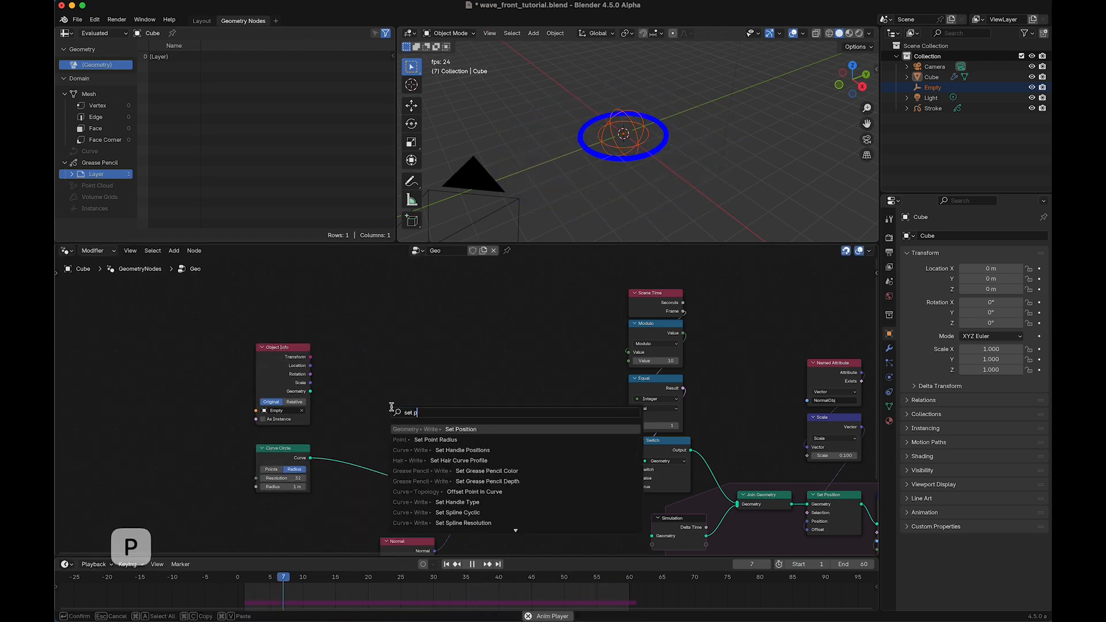
{"action": "key", "text": "Return"}
{"action": "left_click", "coordinate": [354, 442]}
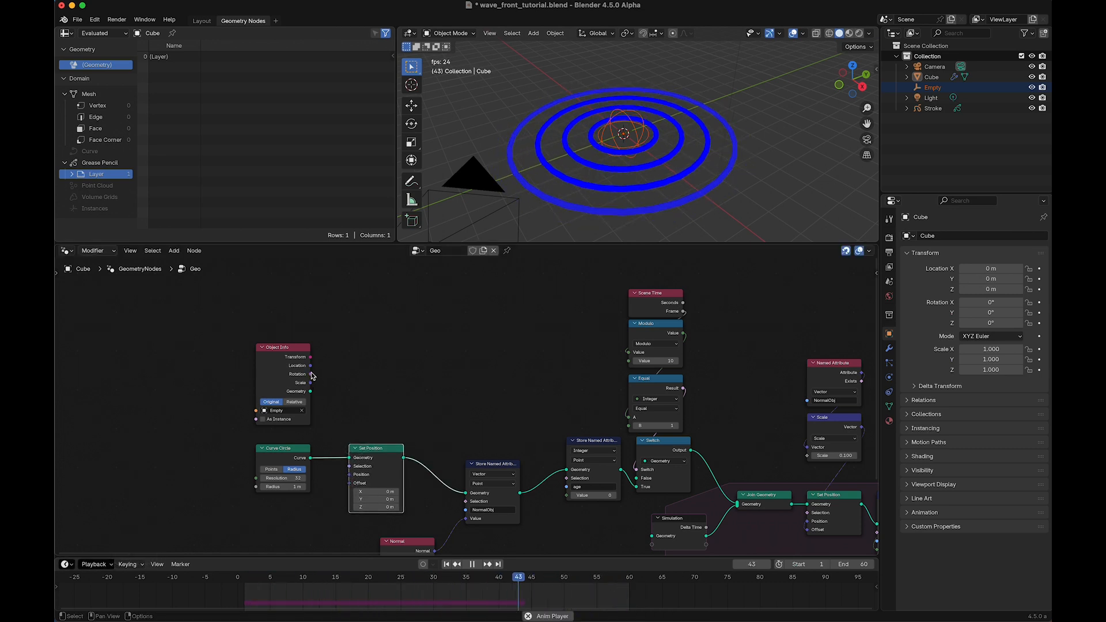
Step: Link Object Info to the Set Position Offset, replacing the Rotation link with Location after a cancelled test move of the Empty
{"action": "left_click_drag", "start_coordinate": [352, 487], "coordinate": [352, 488]}
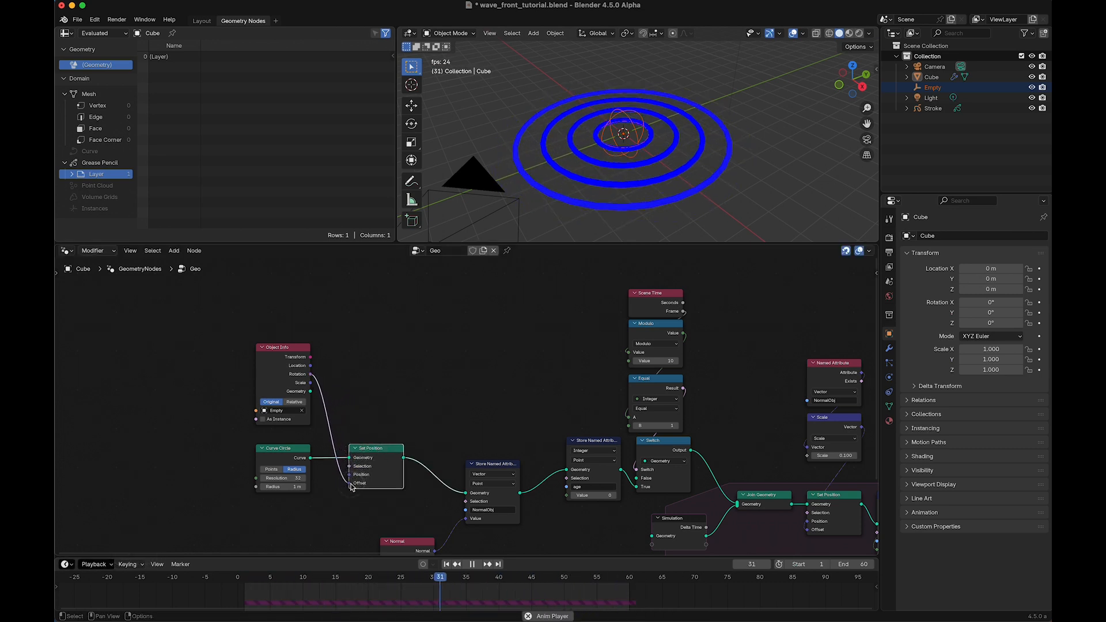
{"action": "key", "text": "g"}
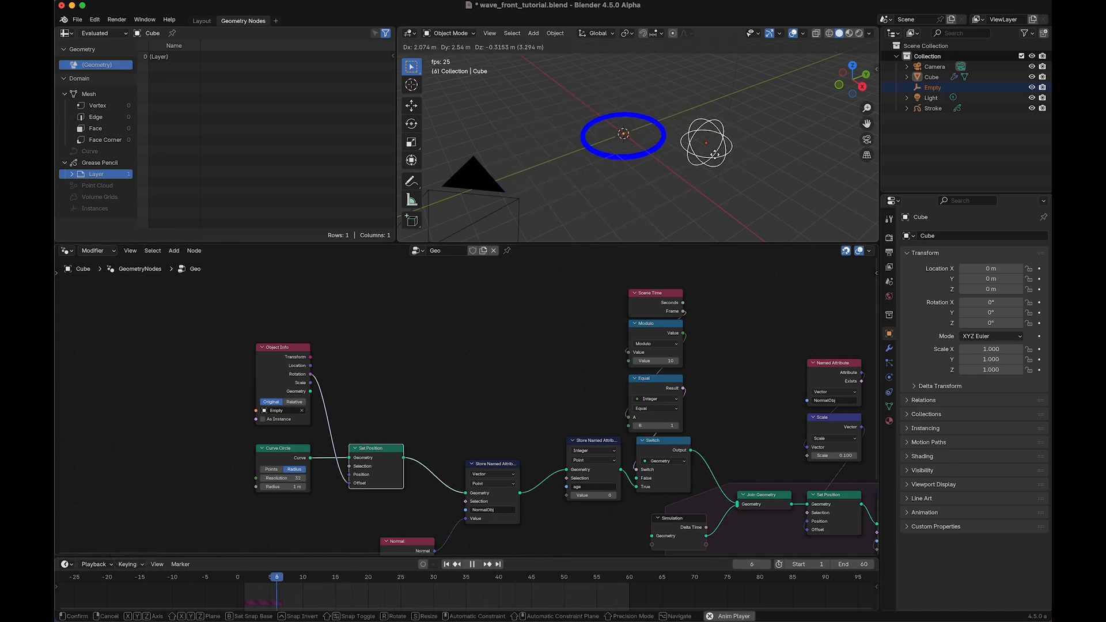
{"action": "key", "text": "Escape"}
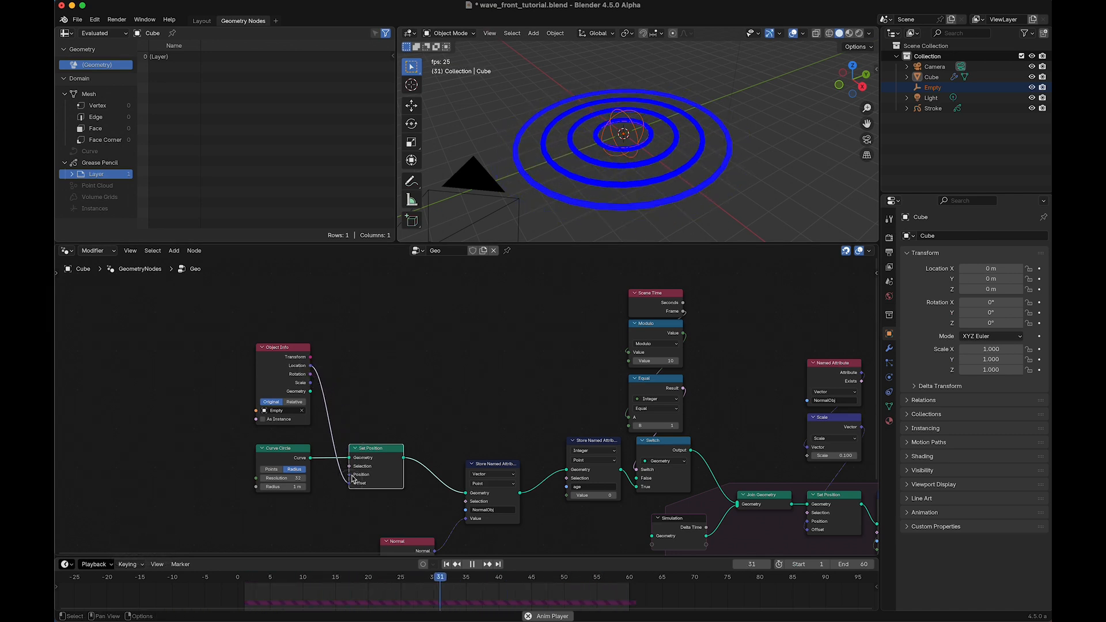
Step: Move the Empty away from the world origin and keyframe it at frame 2 with playback stopped
{"action": "key", "text": "g"}
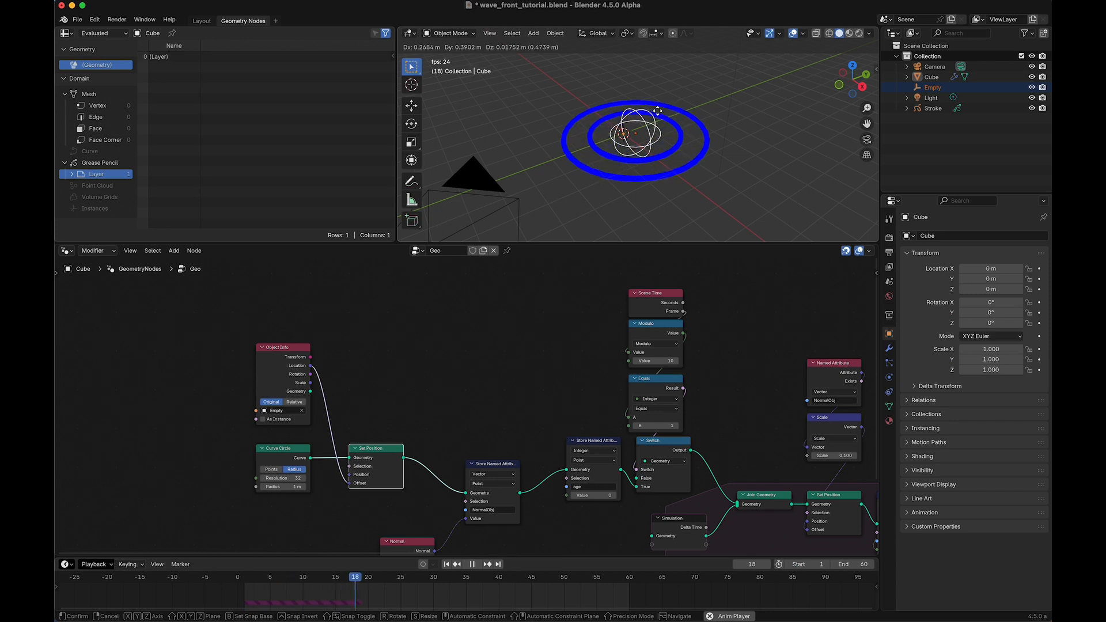
{"action": "left_click", "coordinate": [714, 103]}
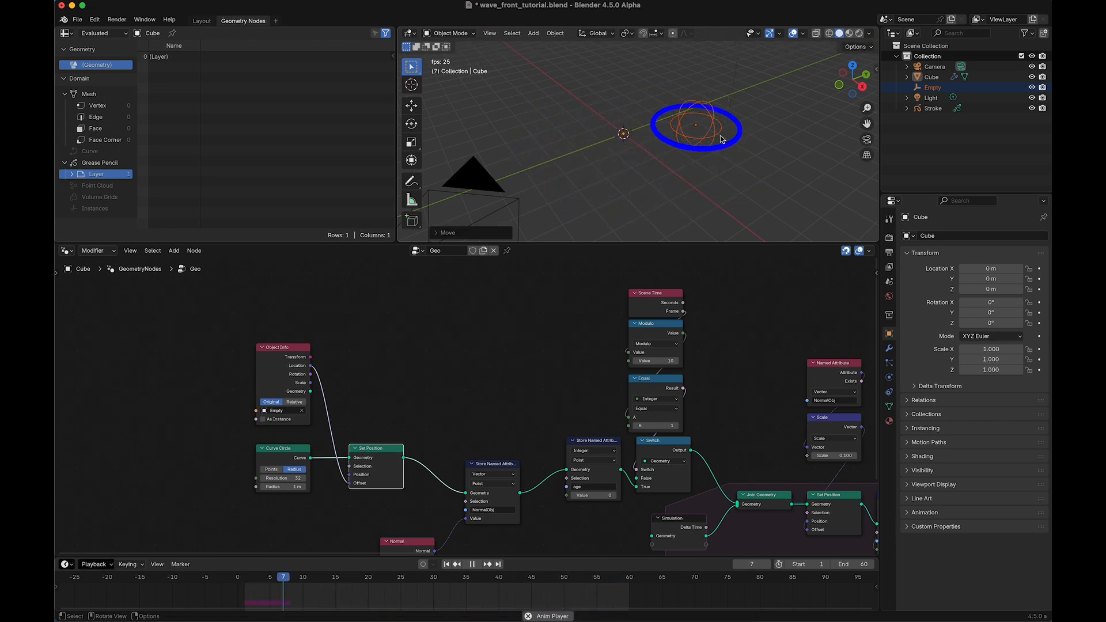
{"action": "key", "text": "space"}
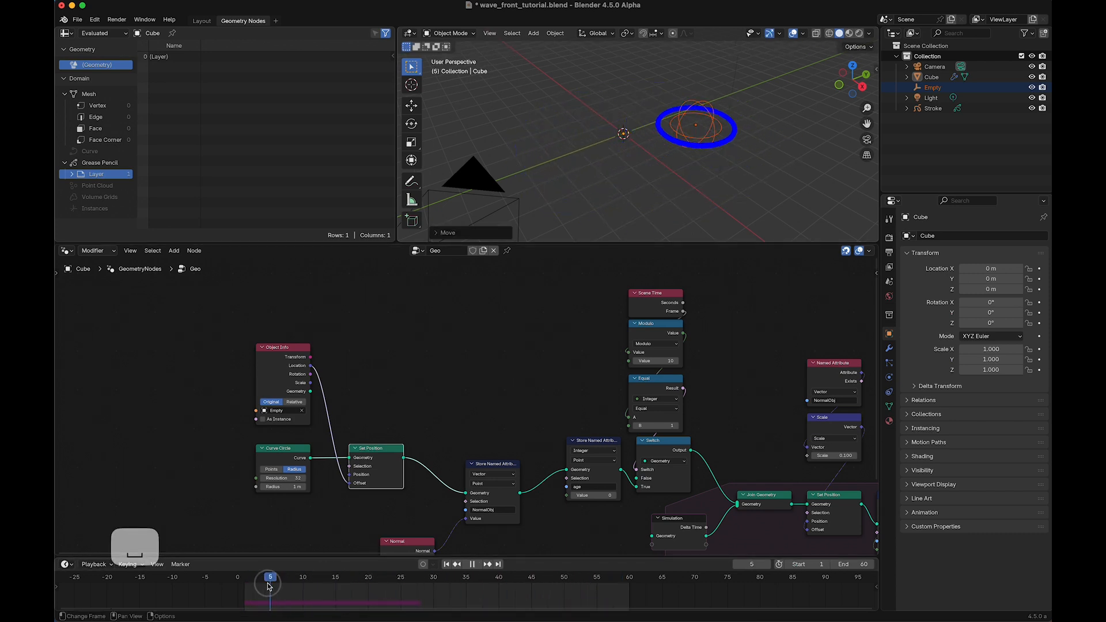
{"action": "left_click_drag", "start_coordinate": [270, 586], "coordinate": [250, 587]}
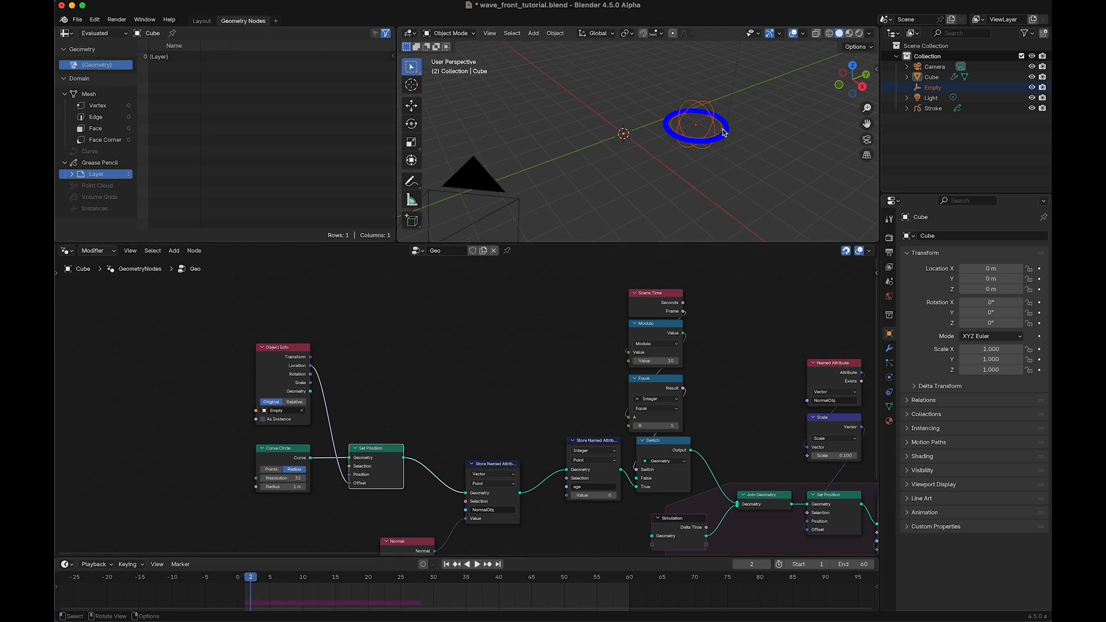
Step: At frame 35, move the Empty about 6.7 m to the other side of the origin, keyframe it and play the animation
{"action": "left_click_drag", "start_coordinate": [260, 578], "coordinate": [466, 586]}
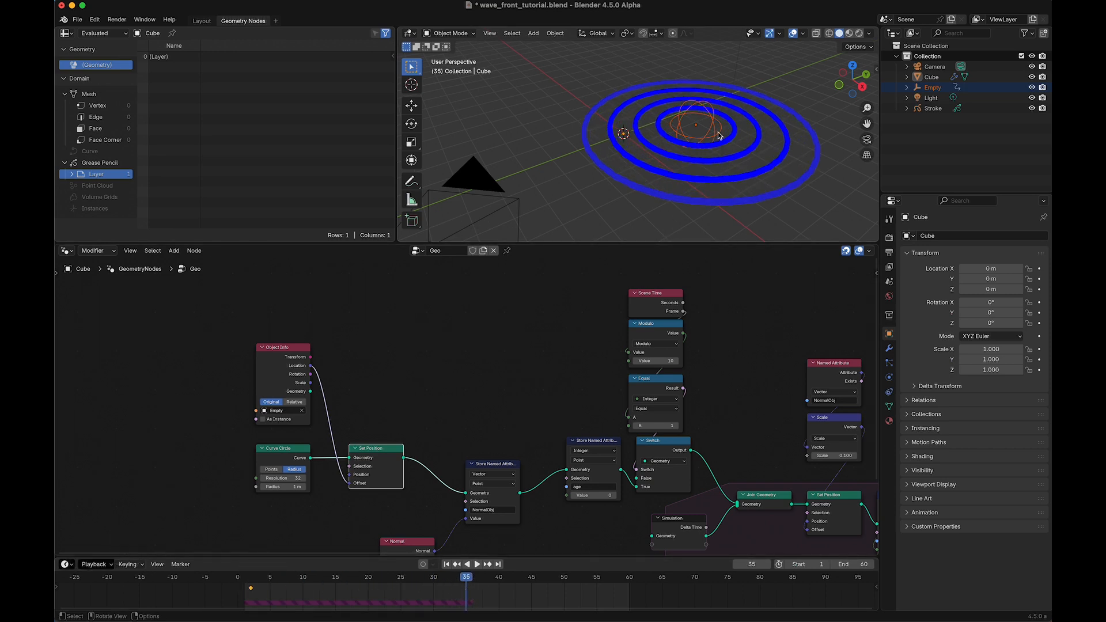
{"action": "key", "text": "g"}
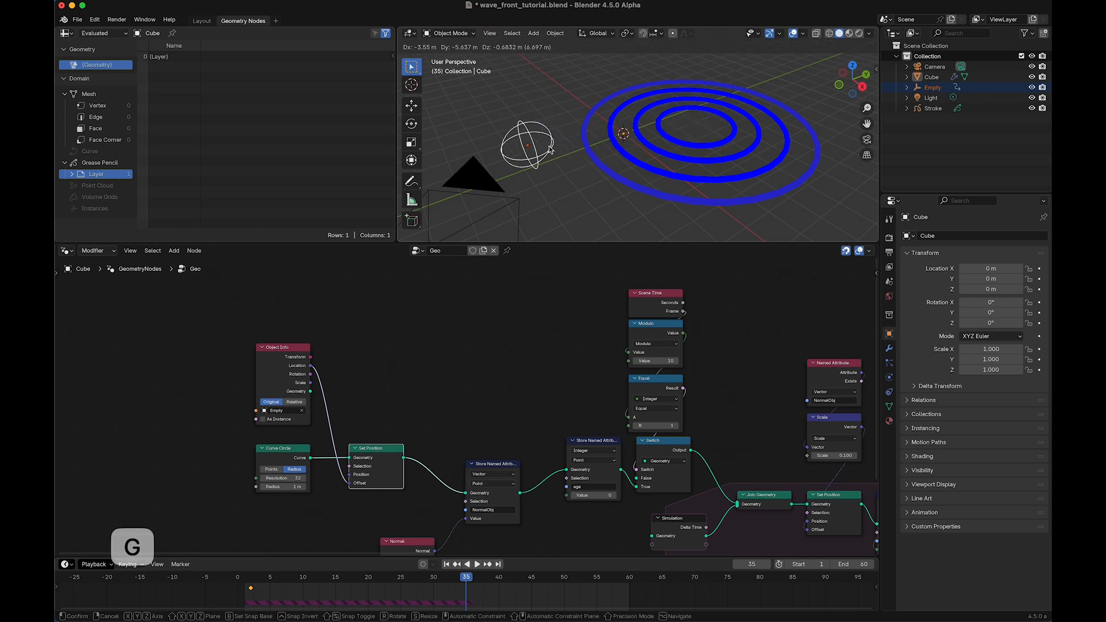
{"action": "left_click", "coordinate": [548, 145]}
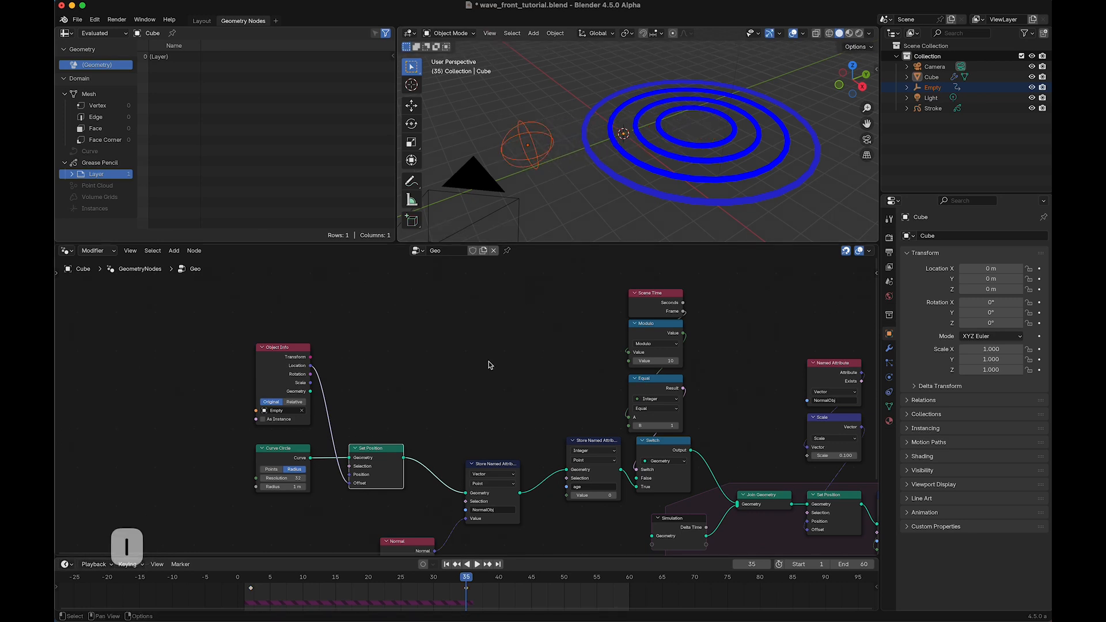
{"action": "key", "text": "space"}
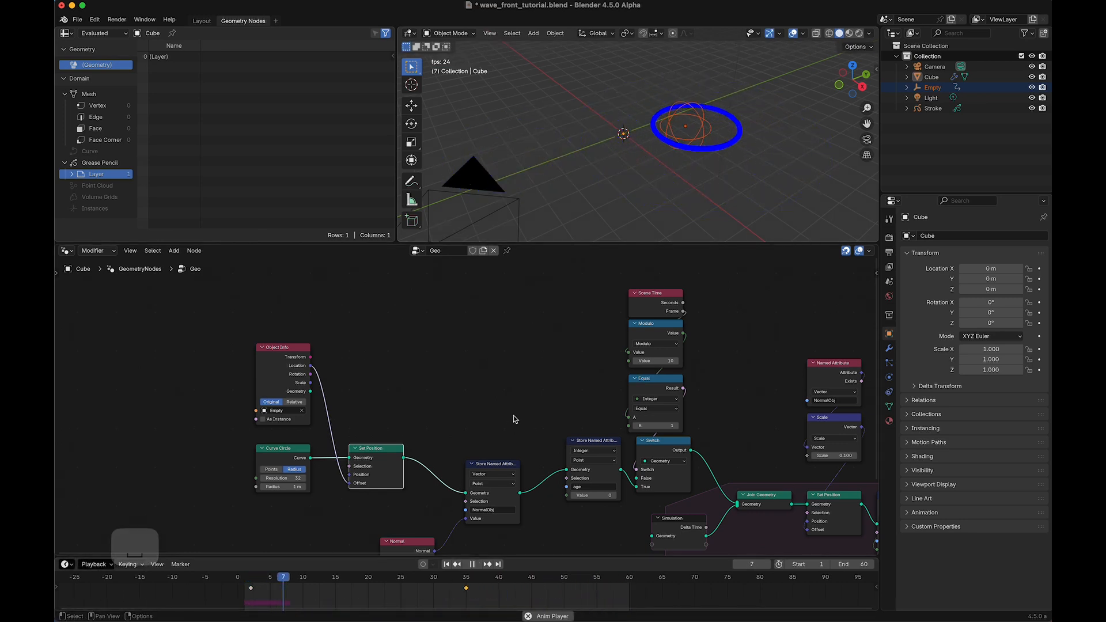